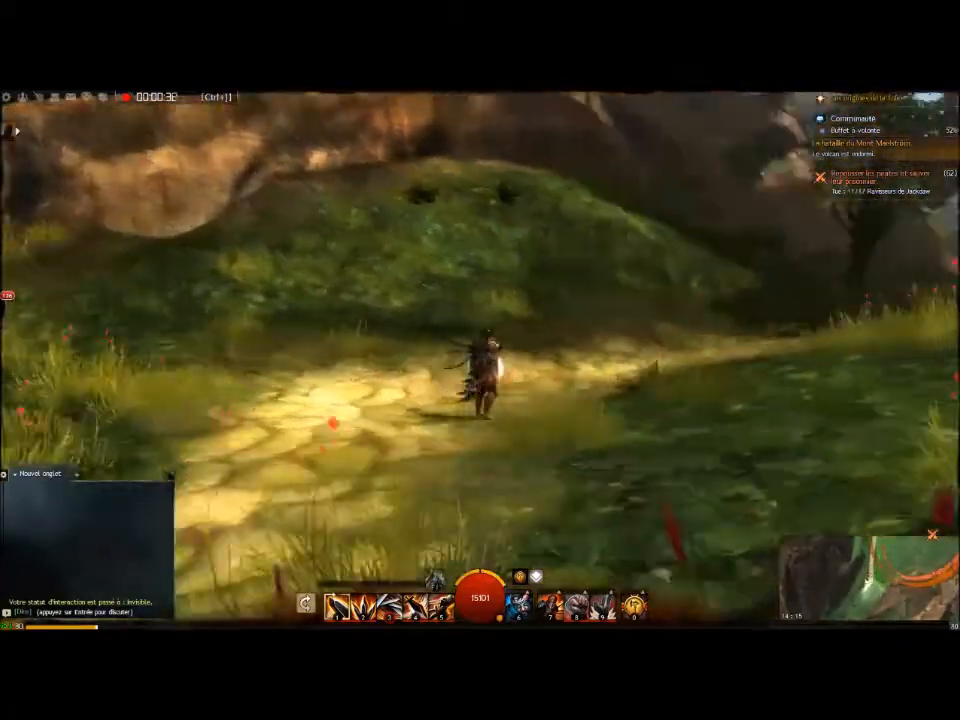
pyautogui.press('w')
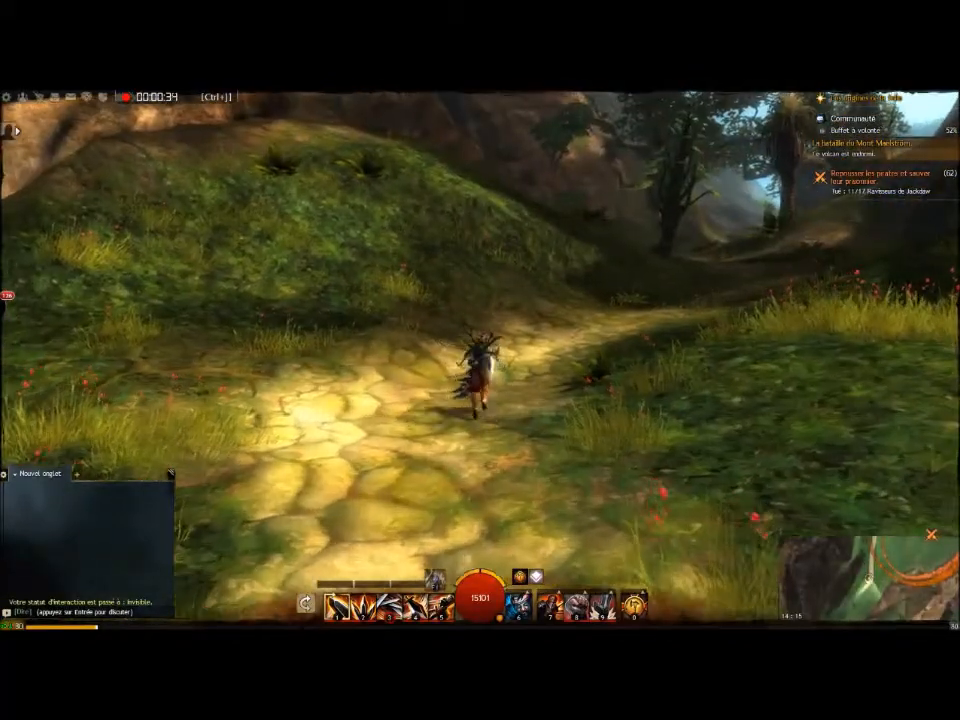
pyautogui.press('s')
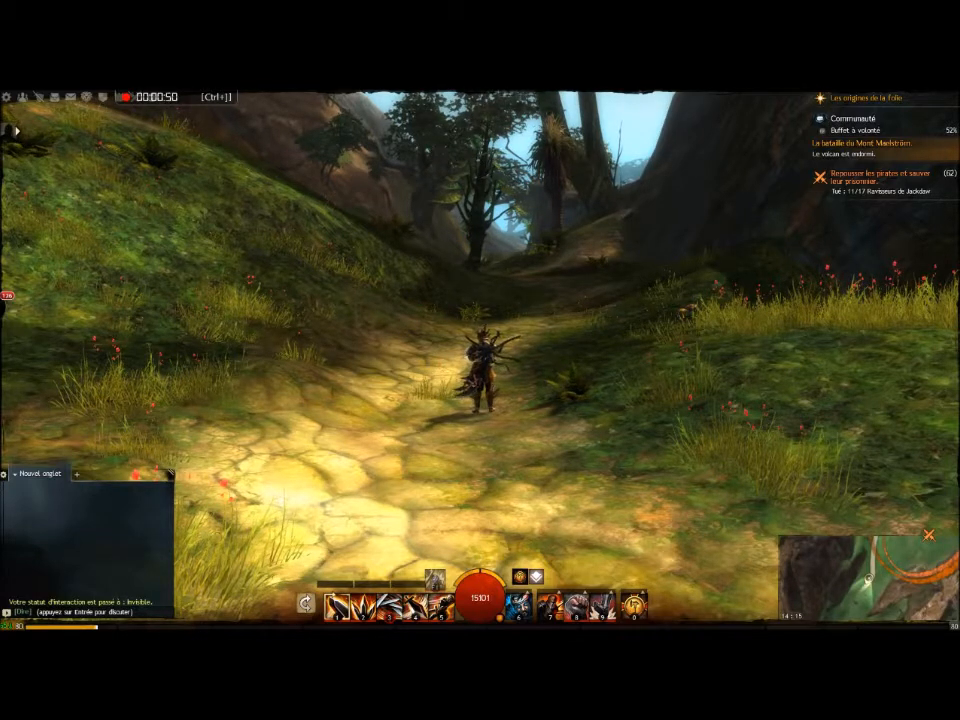
# - Move the Overwolf dock up along the screen edge, then bring it down to slightly below its original position
pyautogui.moveTo(8, 305)
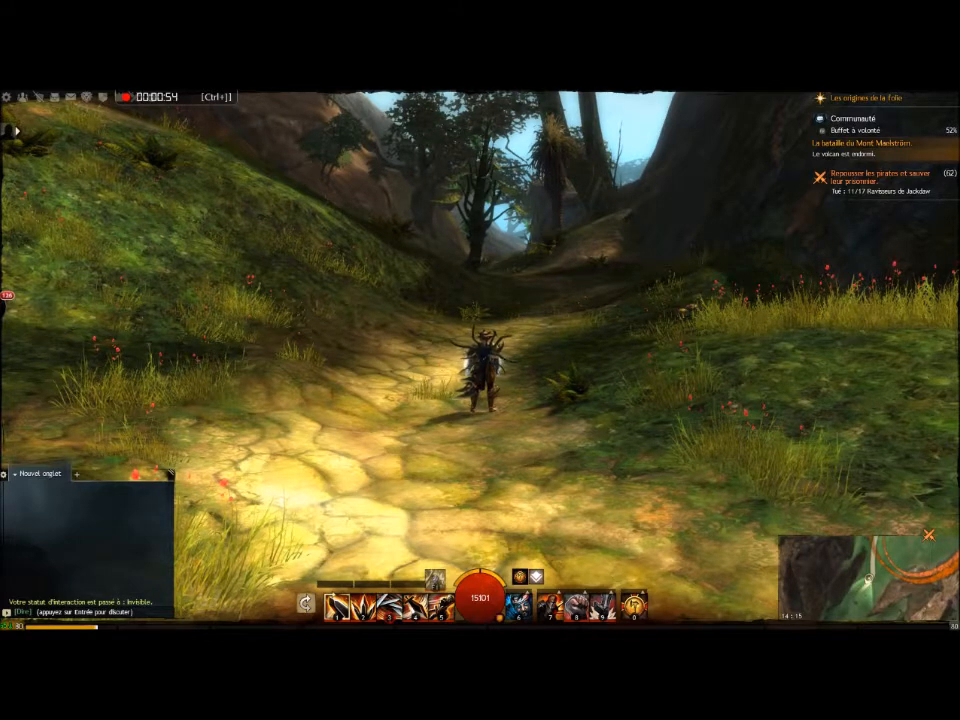
pyautogui.moveTo(27, 306); pyautogui.dragTo(30, 210)
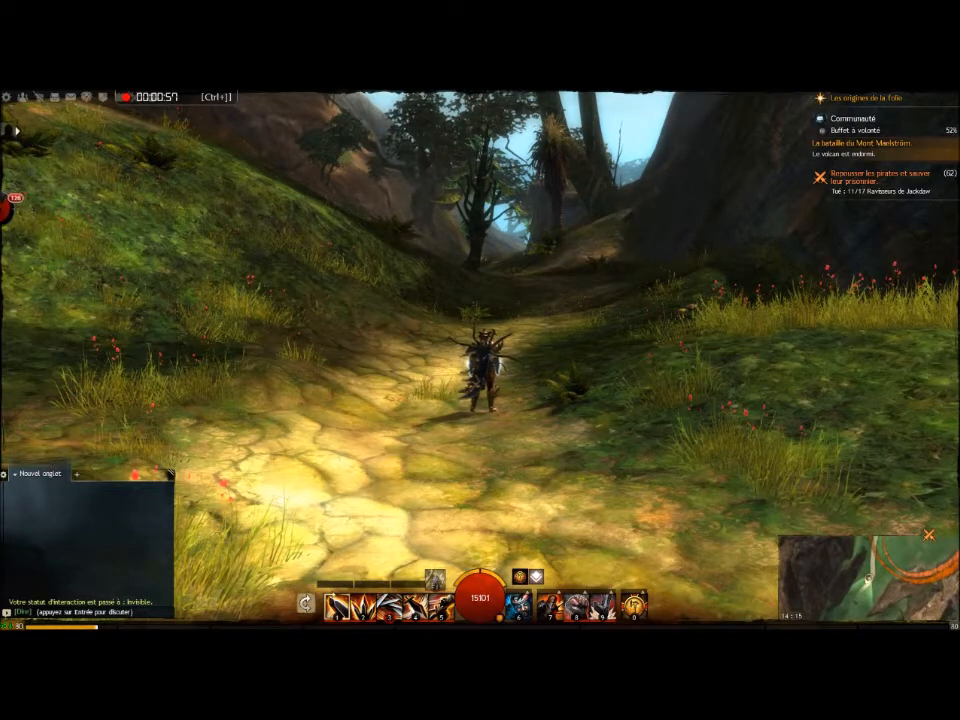
pyautogui.moveTo(8, 210)
pyautogui.moveTo(28, 210); pyautogui.dragTo(27, 341)
# - Open Overwolf Chat from the dock, look at its Add Friends page, and close that page
pyautogui.moveTo(8, 341)
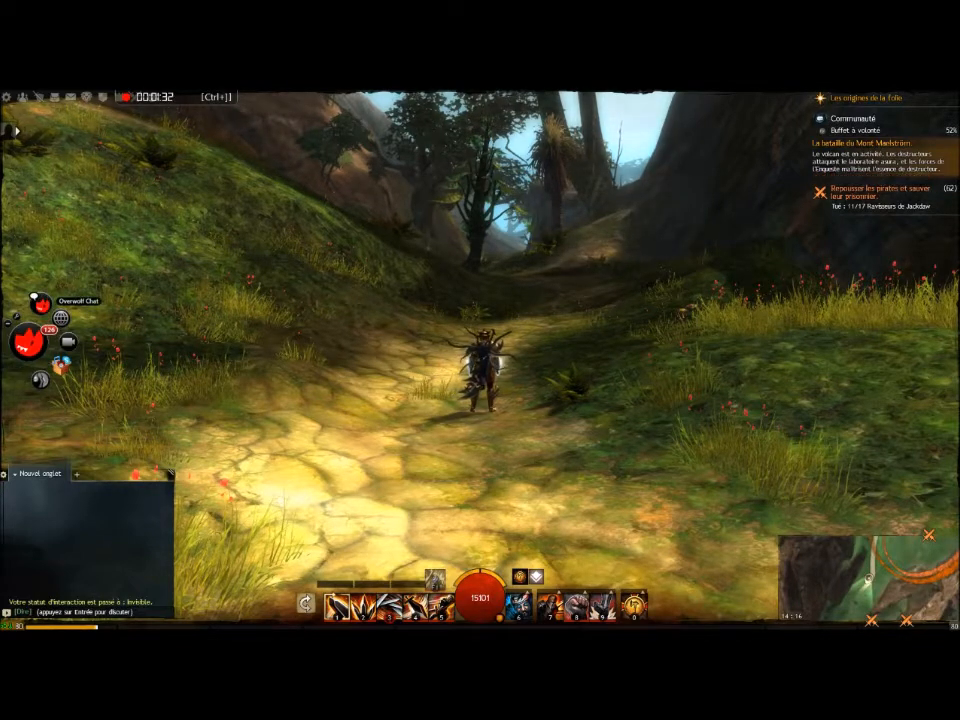
pyautogui.click(40, 302)
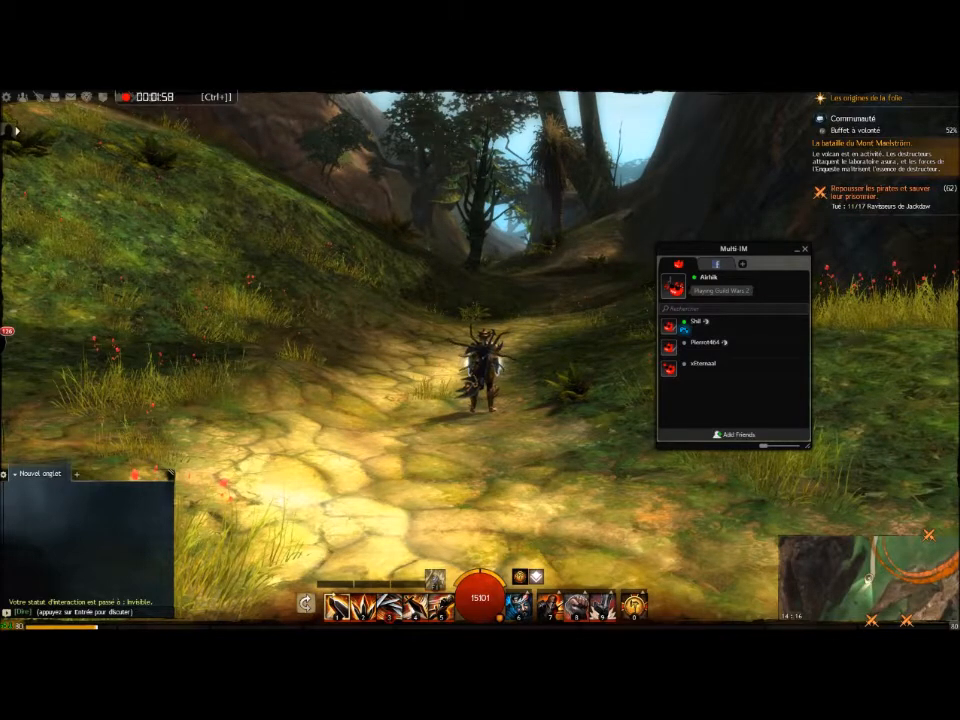
pyautogui.click(734, 435)
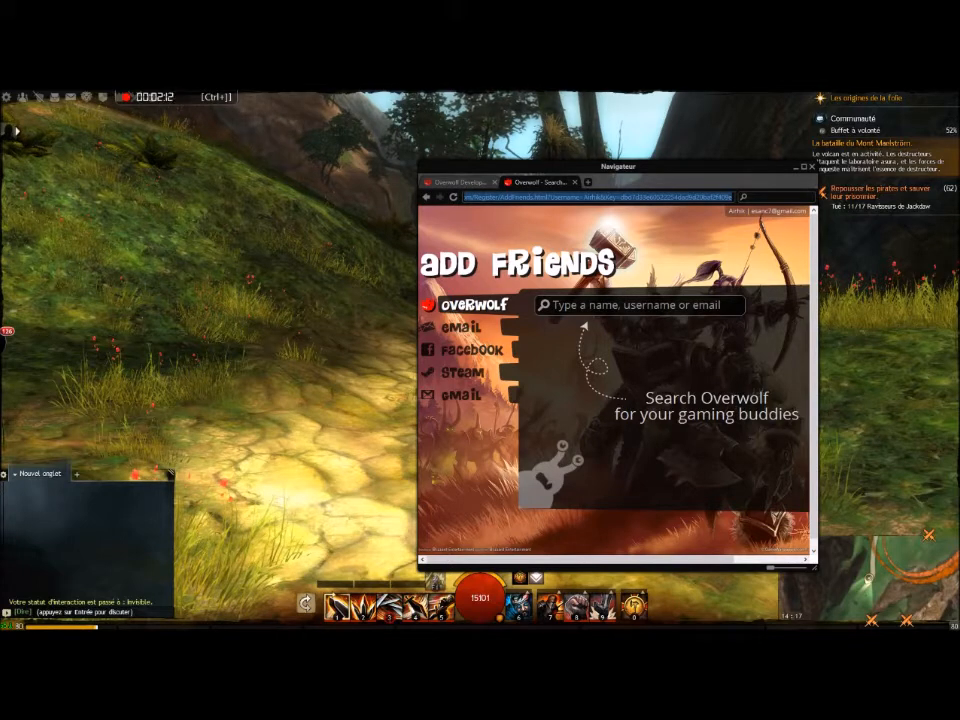
pyautogui.click(812, 167)
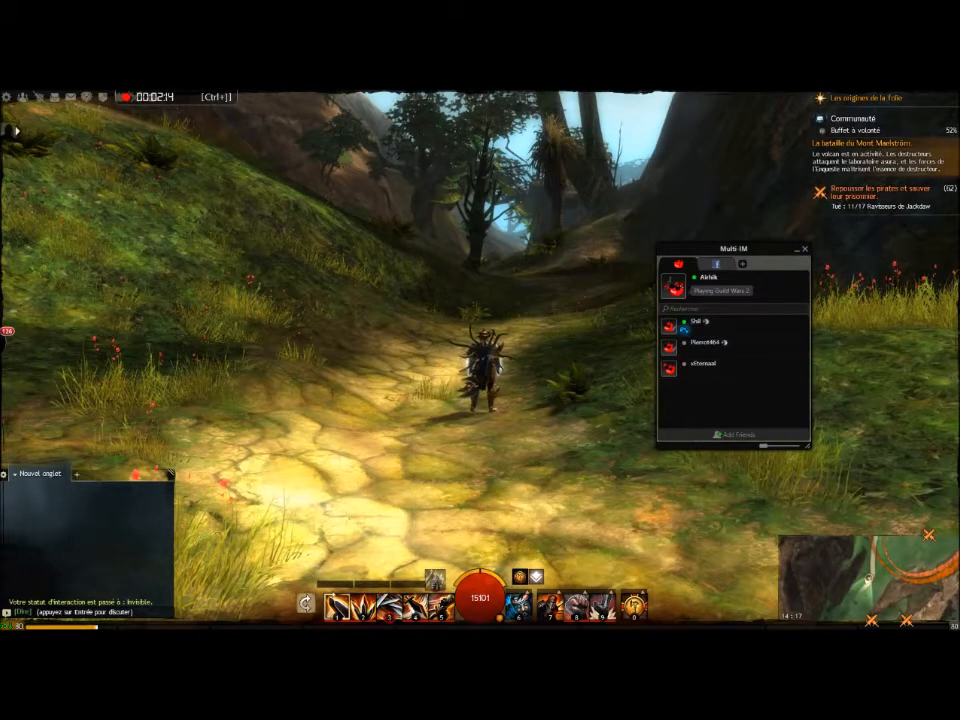
# - Switch Multi-IM to the Facebook contacts and browse through the list
pyautogui.click(716, 264)
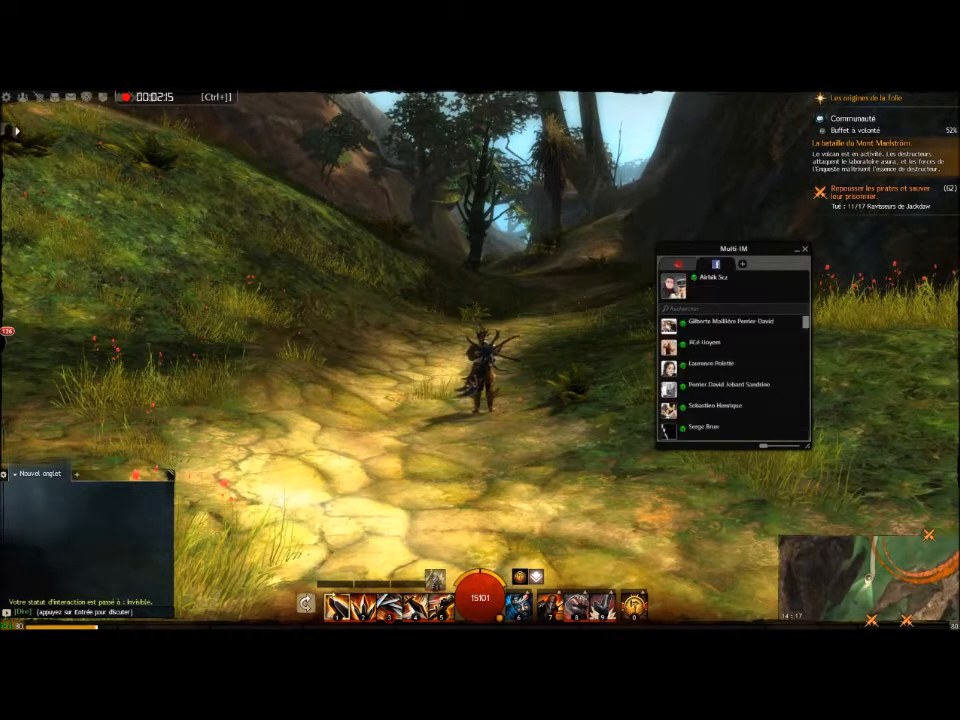
pyautogui.scroll(-5, 735, 378)
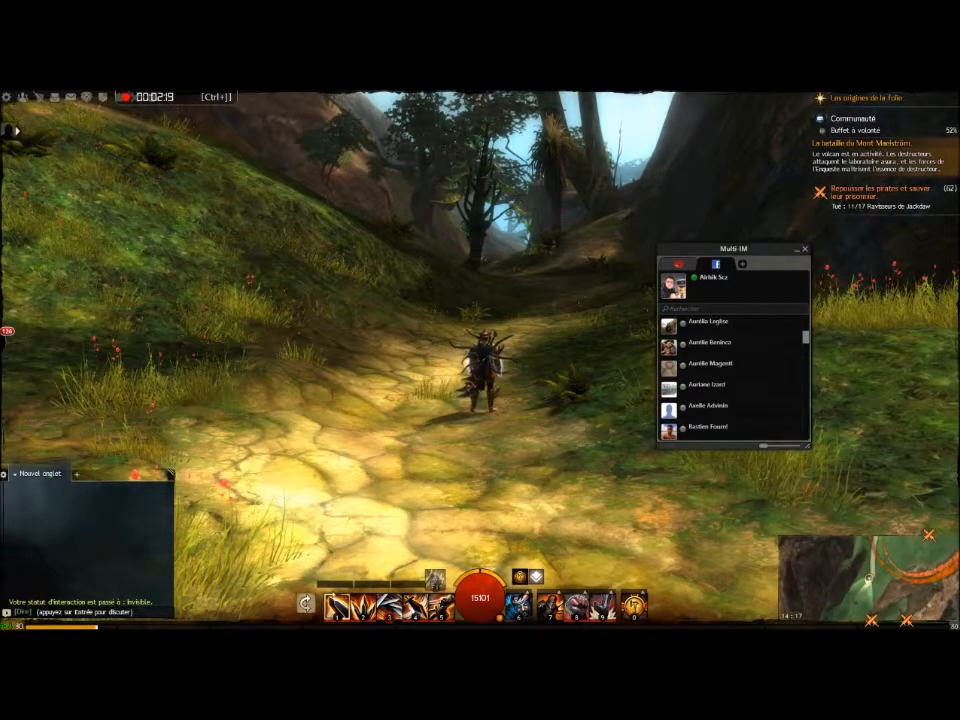
# - Place the Multi-IM window just beneath the game's quest tracker and adjust its opacity
pyautogui.press('w')
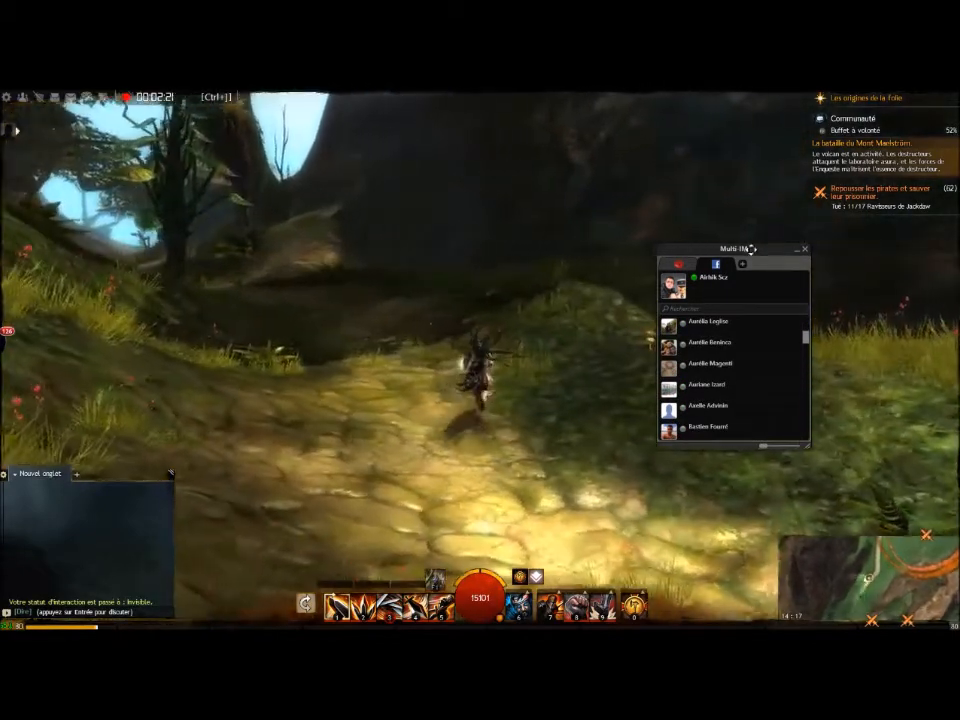
pyautogui.moveTo(751, 249); pyautogui.dragTo(905, 224)
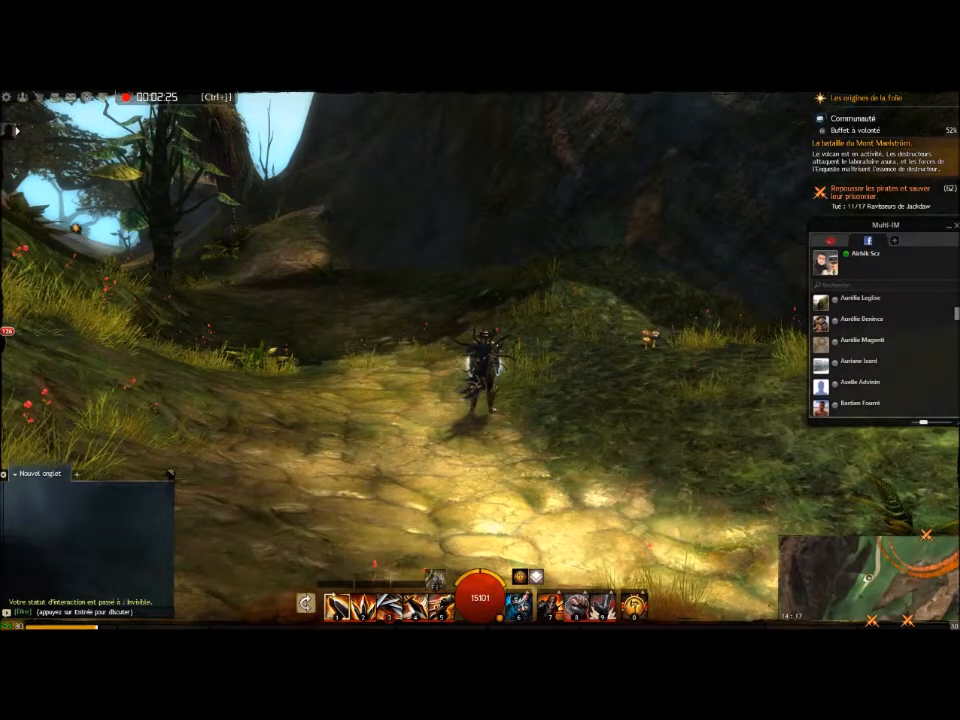
pyautogui.moveTo(935, 422)
pyautogui.mouseDown()
pyautogui.moveTo(915, 422)
pyautogui.moveTo(923, 422)
pyautogui.mouseUp()
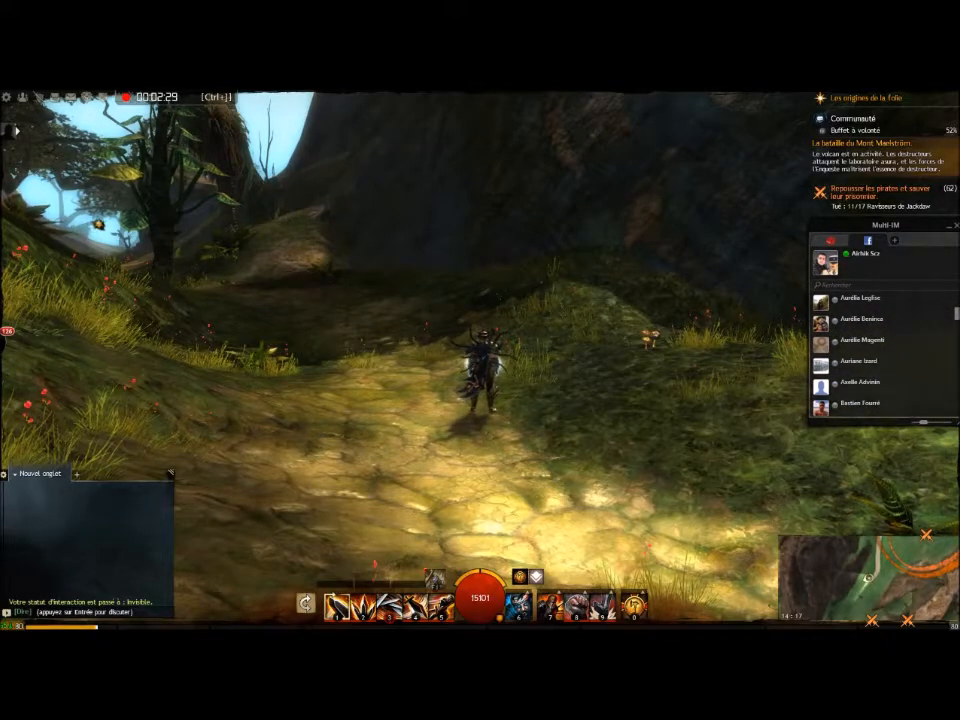
# - Walk the character along the stone path while keeping the Multi-IM window open
pyautogui.press('w')
pyautogui.press('w')
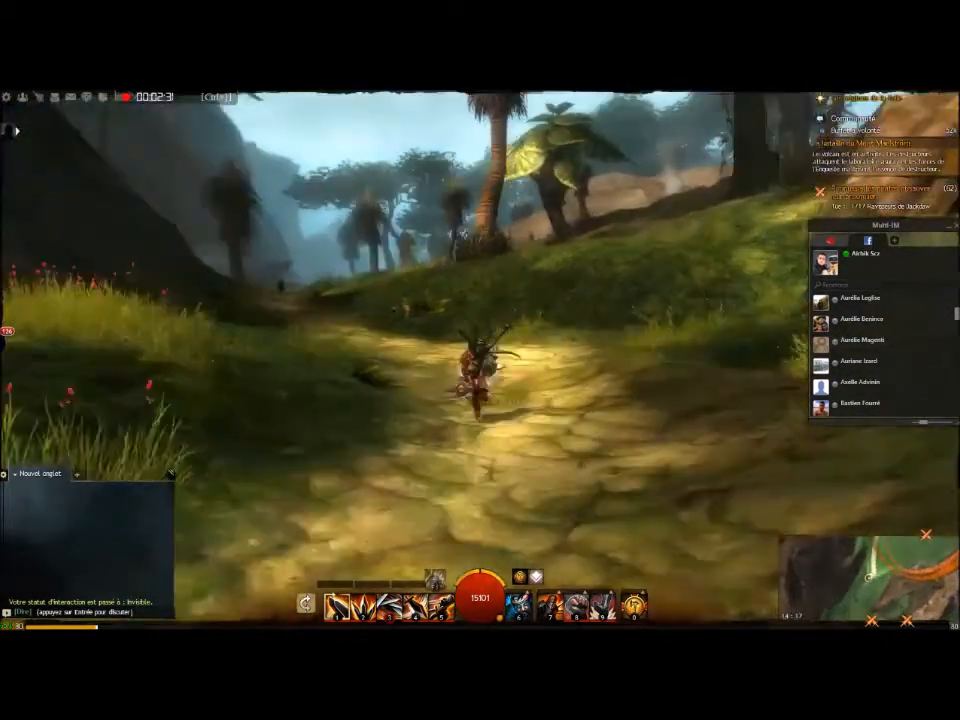
pyautogui.press('w')
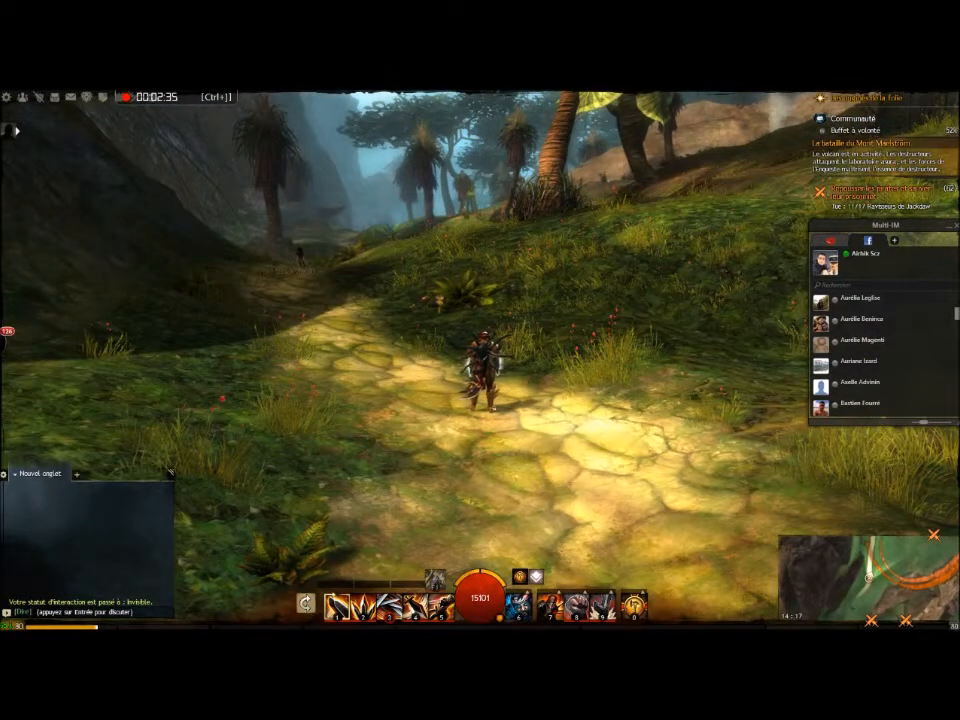
# - Review the messaging services that can be added to or removed from Multi-IM, then close the service list
pyautogui.click(895, 240)
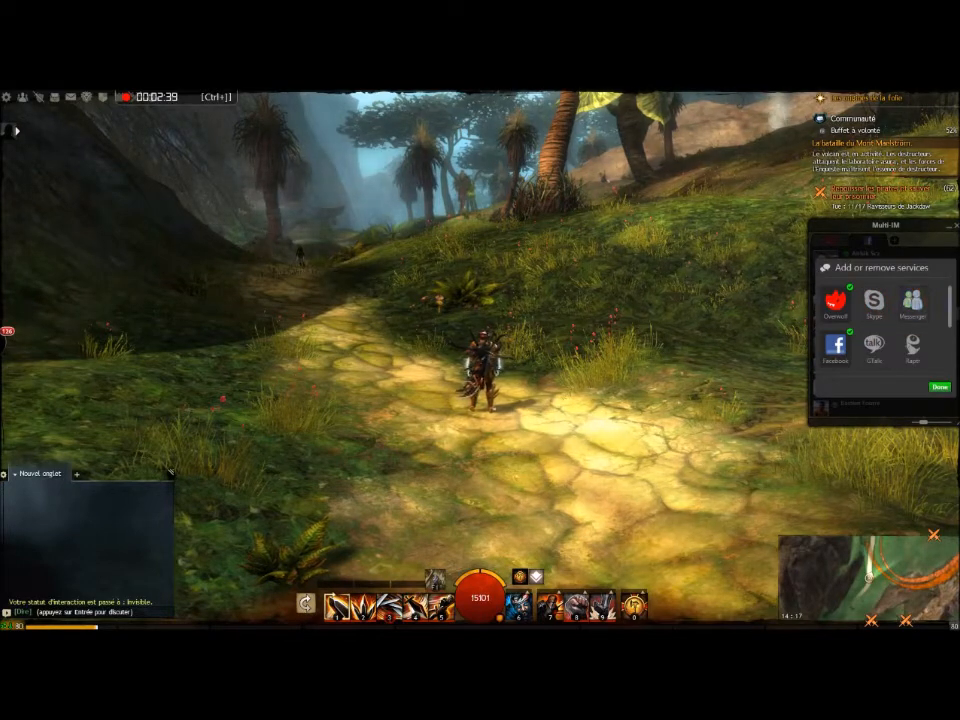
pyautogui.scroll(-2, 880, 320)
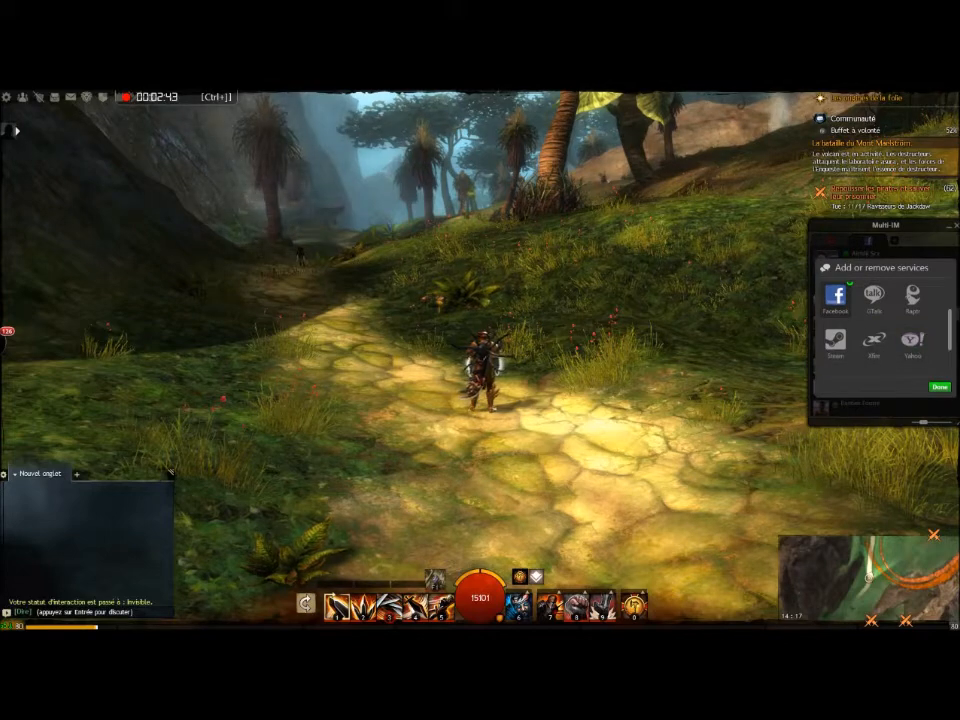
pyautogui.scroll(-2, 880, 320)
pyautogui.moveTo(949, 345); pyautogui.dragTo(949, 350)
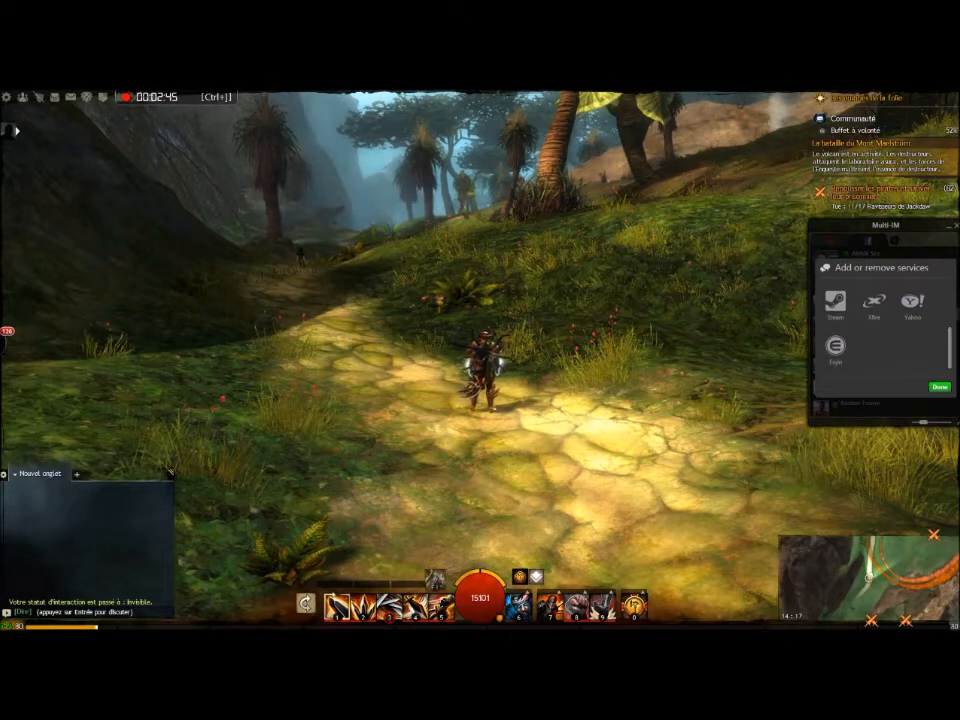
pyautogui.scroll(4, 880, 320)
pyautogui.click(836, 345)
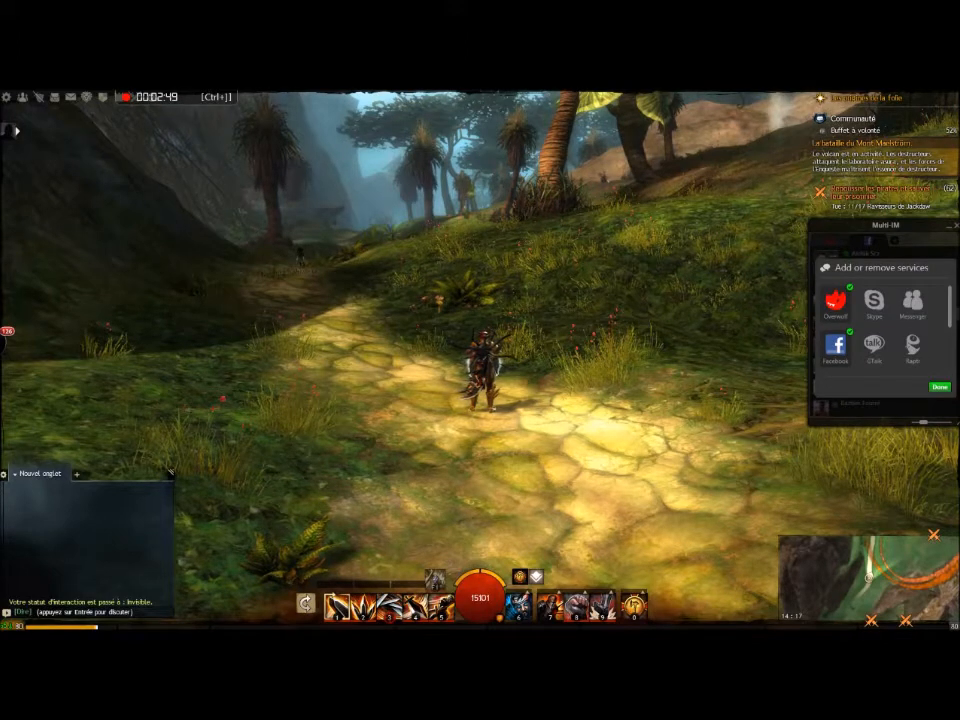
pyautogui.click(939, 387)
# - Return to the Facebook contacts, minimise the Multi-IM window, and resume moving the character
pyautogui.click(868, 241)
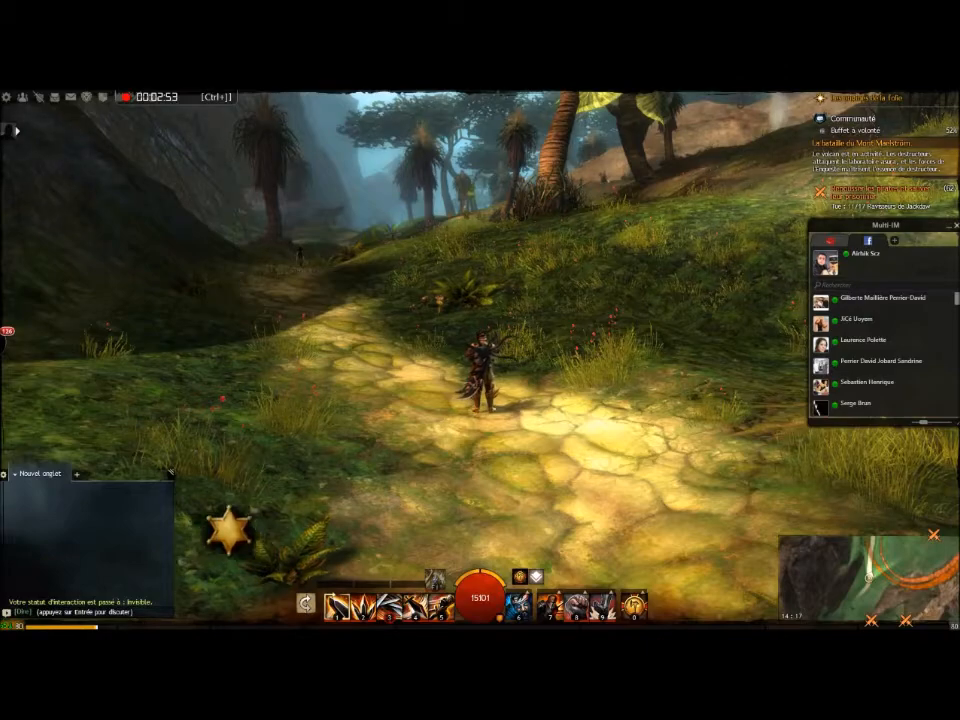
pyautogui.click(948, 226)
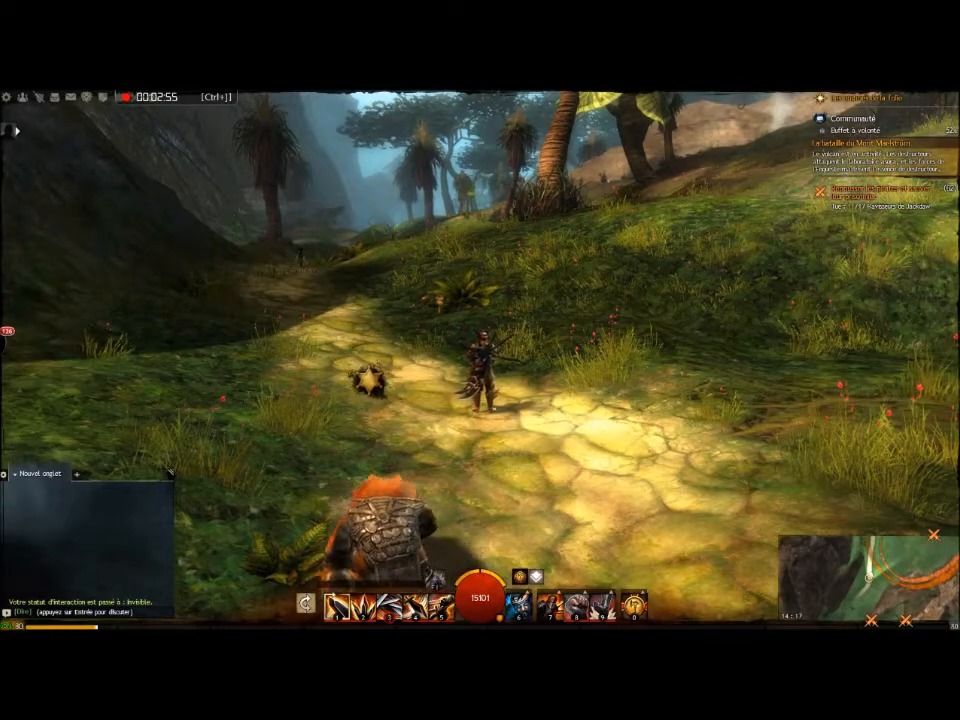
pyautogui.press('z')
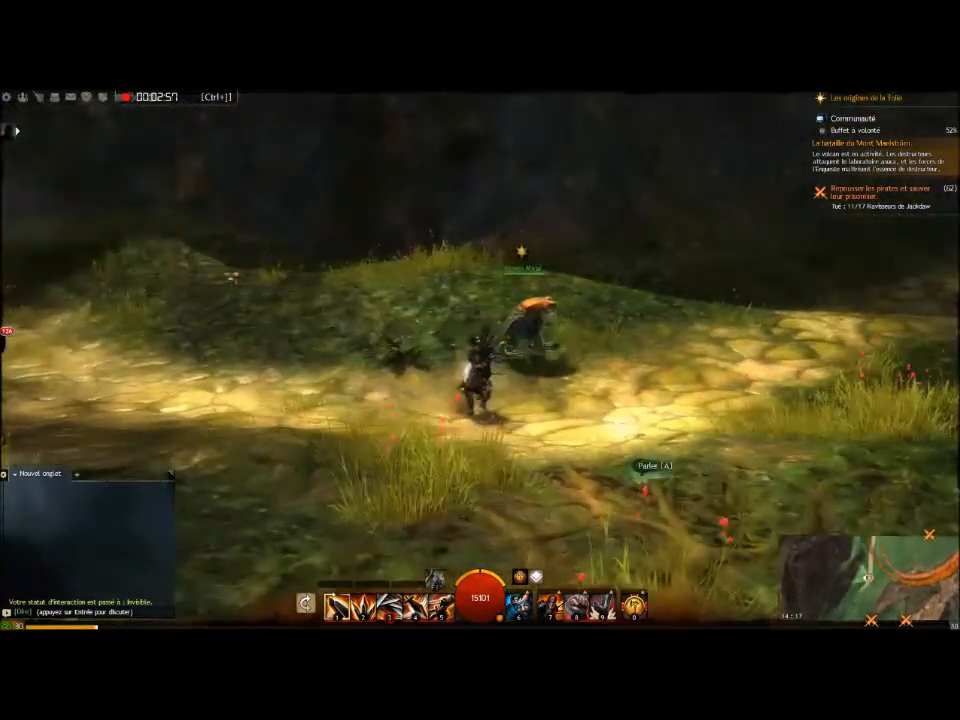
# - Open the Overwolf browser from the dock, move it towards the middle of the game view, and widen its window
pyautogui.moveTo(28, 342)
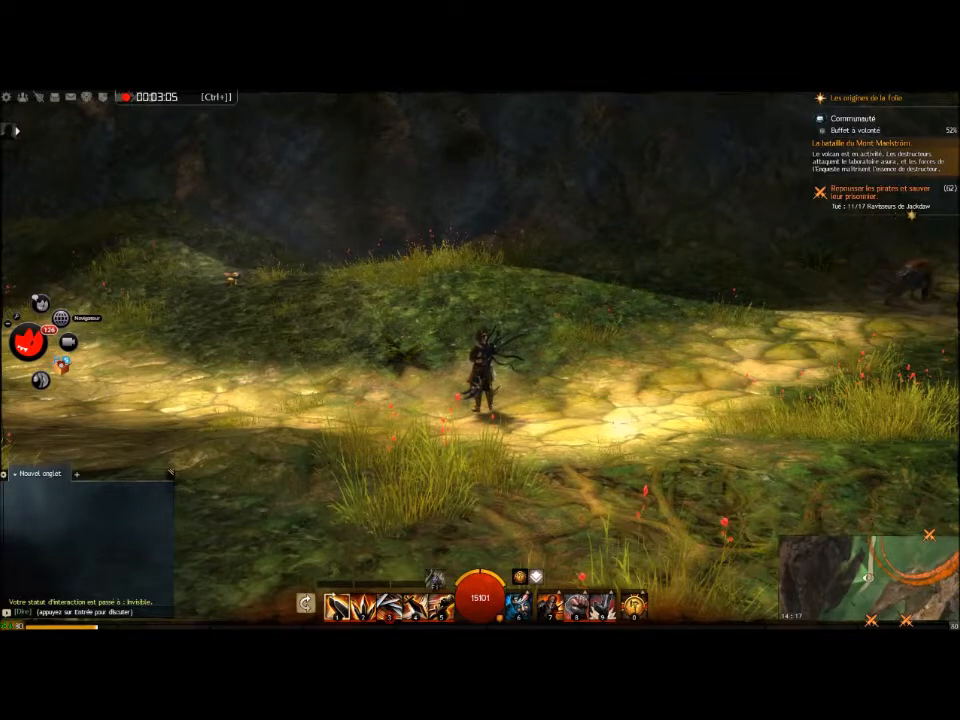
pyautogui.click(61, 318)
pyautogui.moveTo(674, 170); pyautogui.dragTo(583, 122)
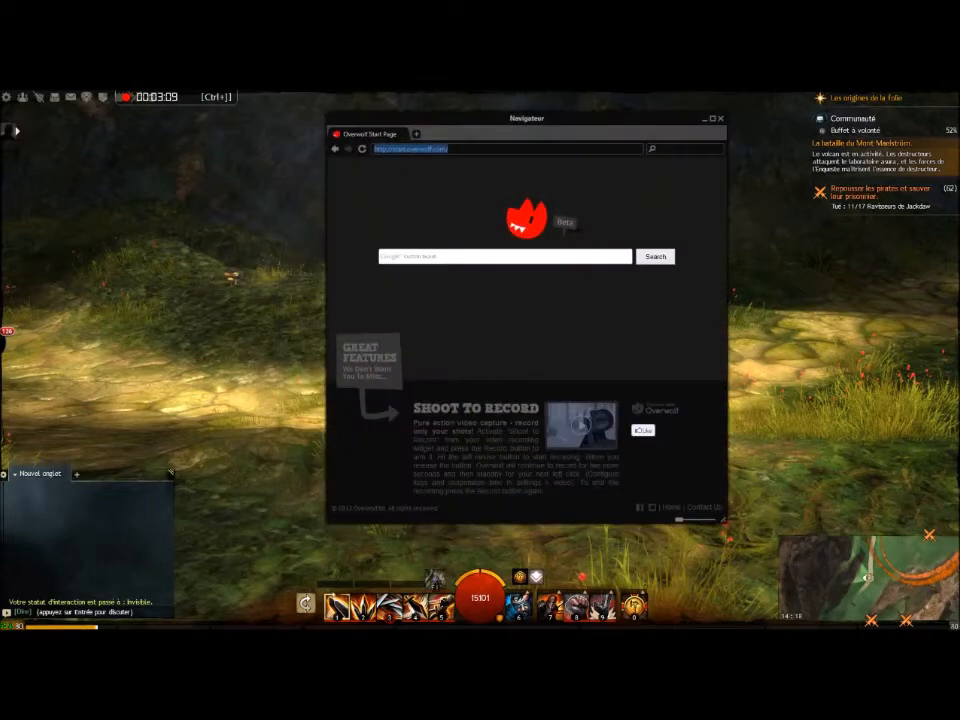
pyautogui.moveTo(679, 519); pyautogui.dragTo(818, 508)
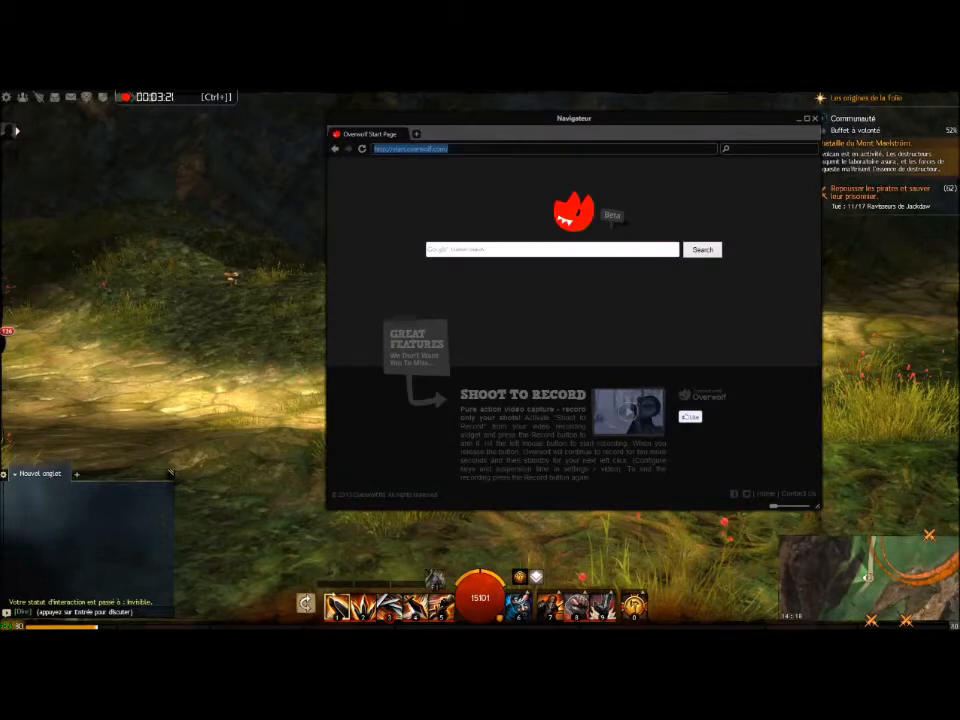
# - Search the web for "le bus magique", open the lebusmagique.fr site from the results, and skim its home page
pyautogui.press('BackSpace')
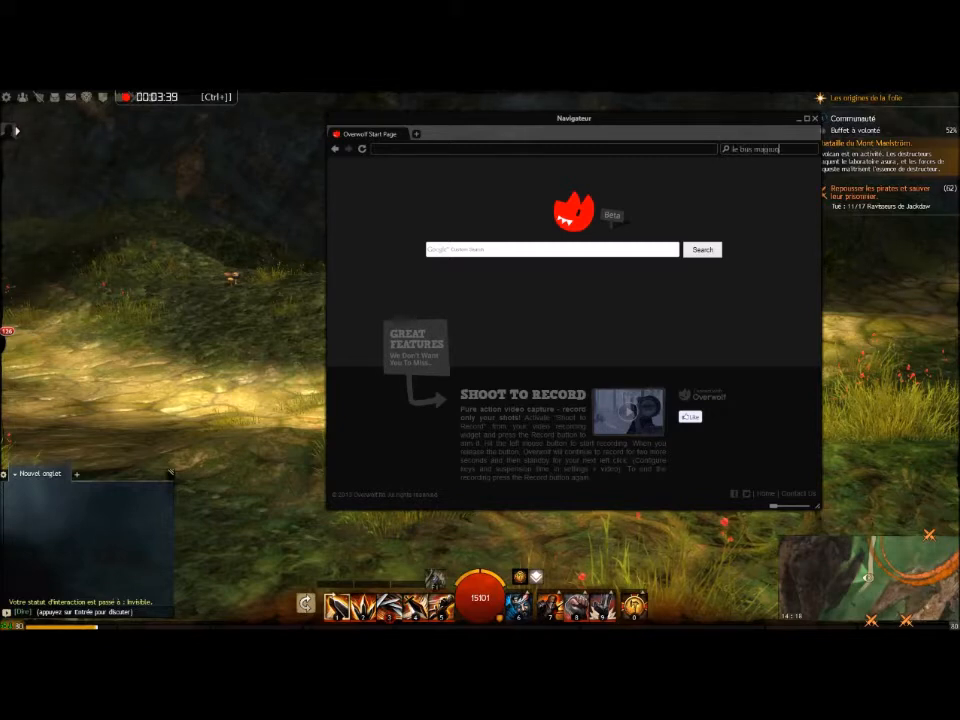
pyautogui.press('Return')
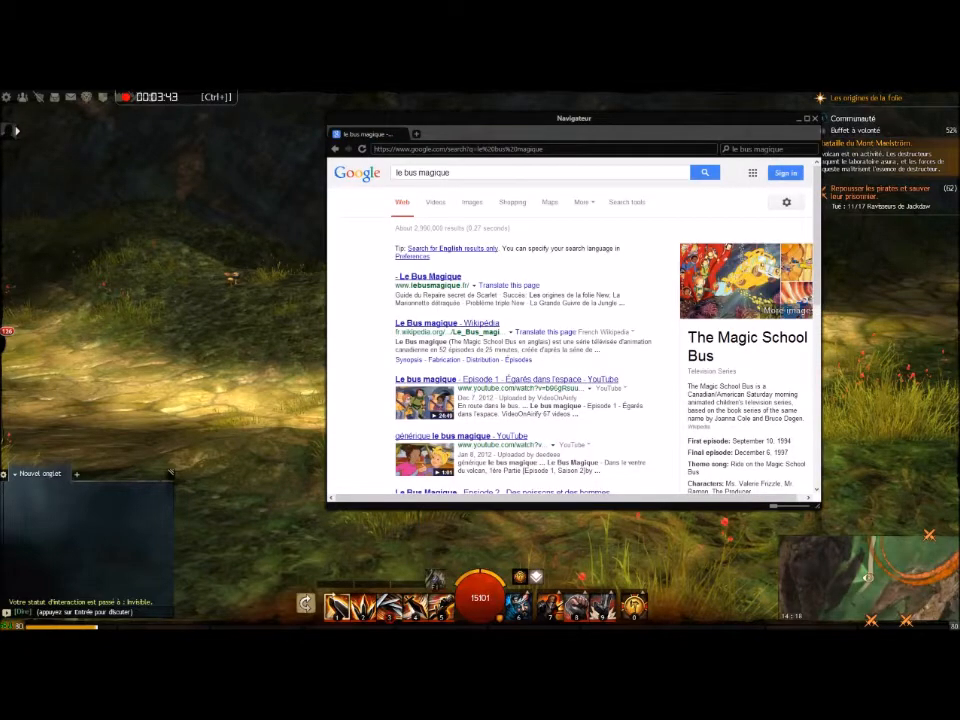
pyautogui.click(429, 277)
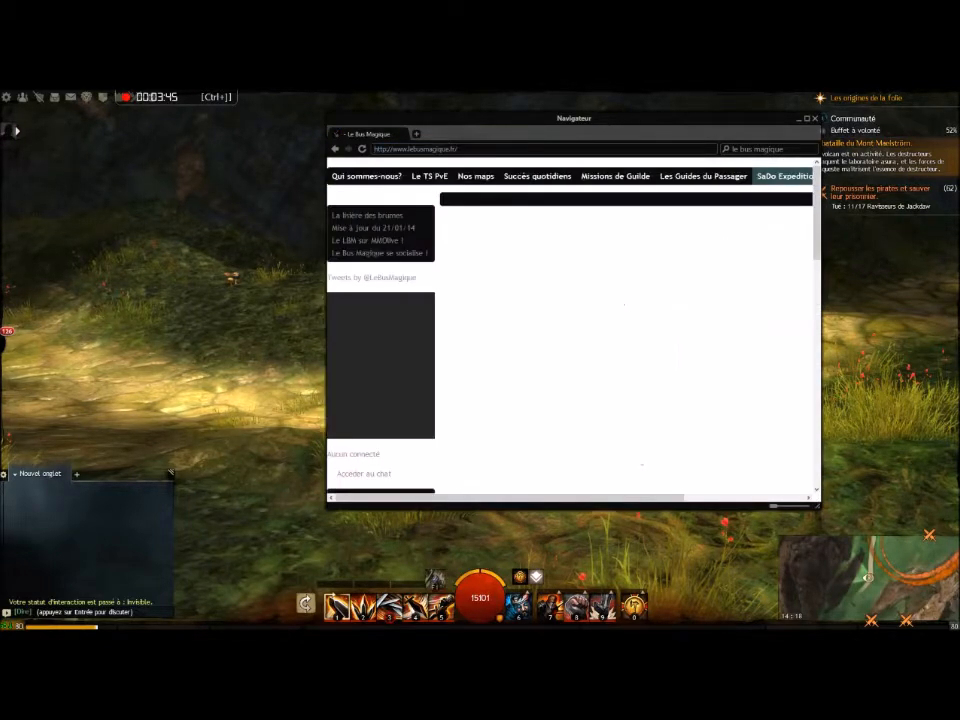
pyautogui.scroll(-3, 570, 330)
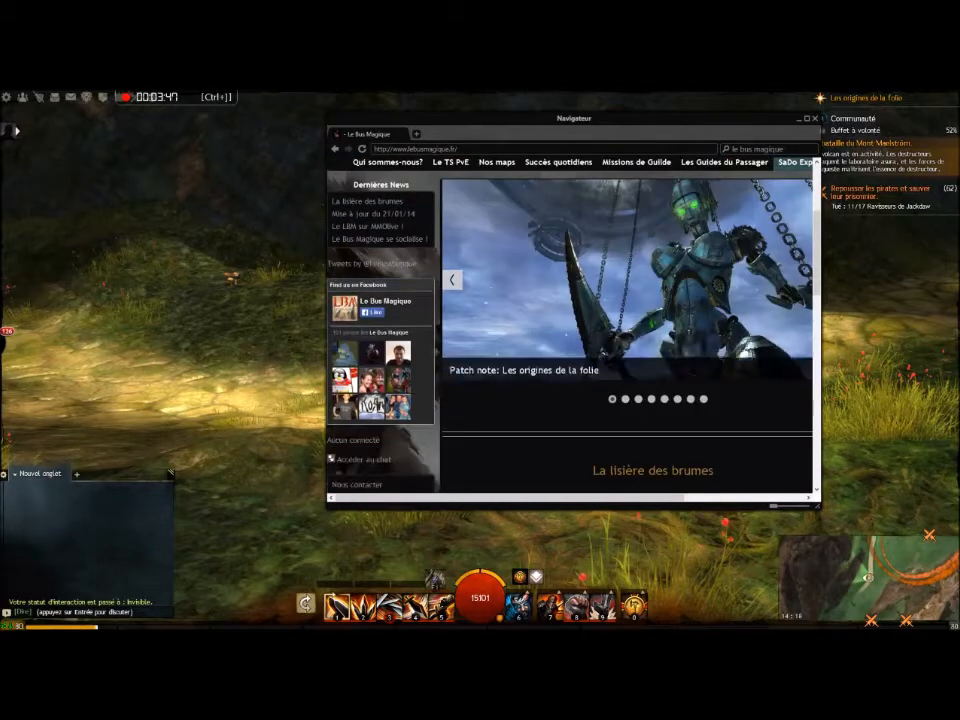
pyautogui.scroll(3, 570, 330)
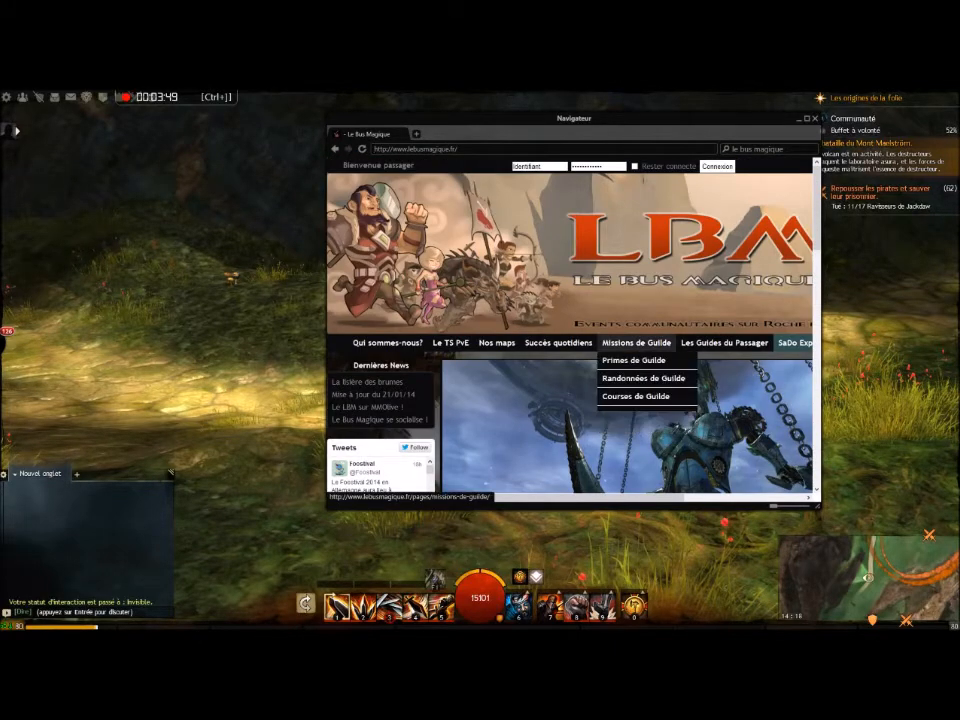
# - Open the Primes de Guilde page under Missions de Guilde and go to Teesa la Louche's route map
pyautogui.click(633, 360)
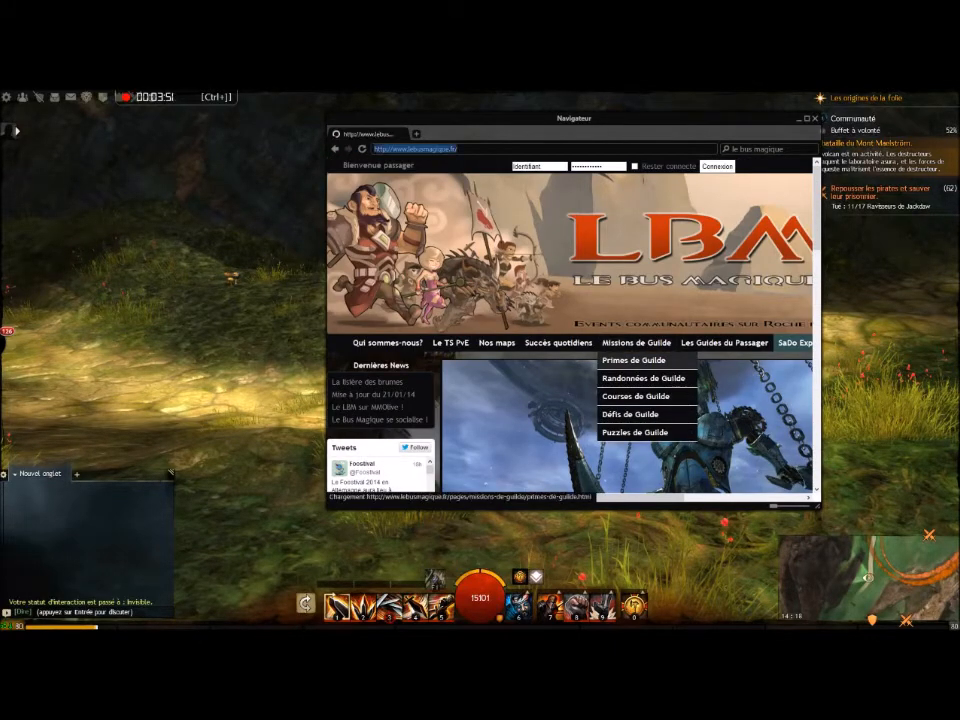
pyautogui.scroll(-8, 570, 320)
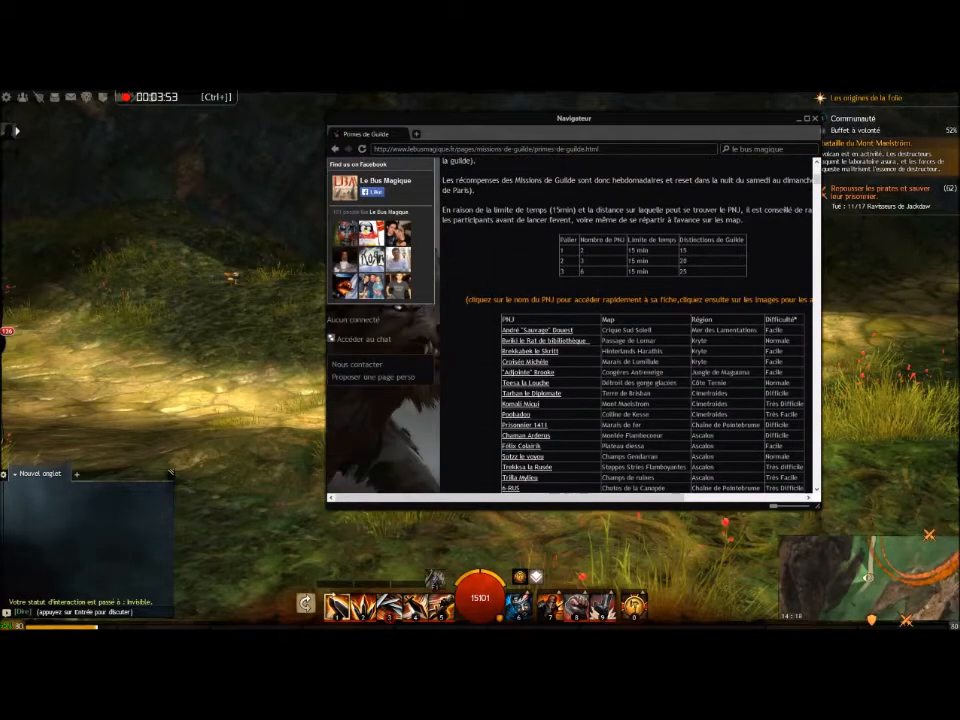
pyautogui.scroll(-1, 570, 320)
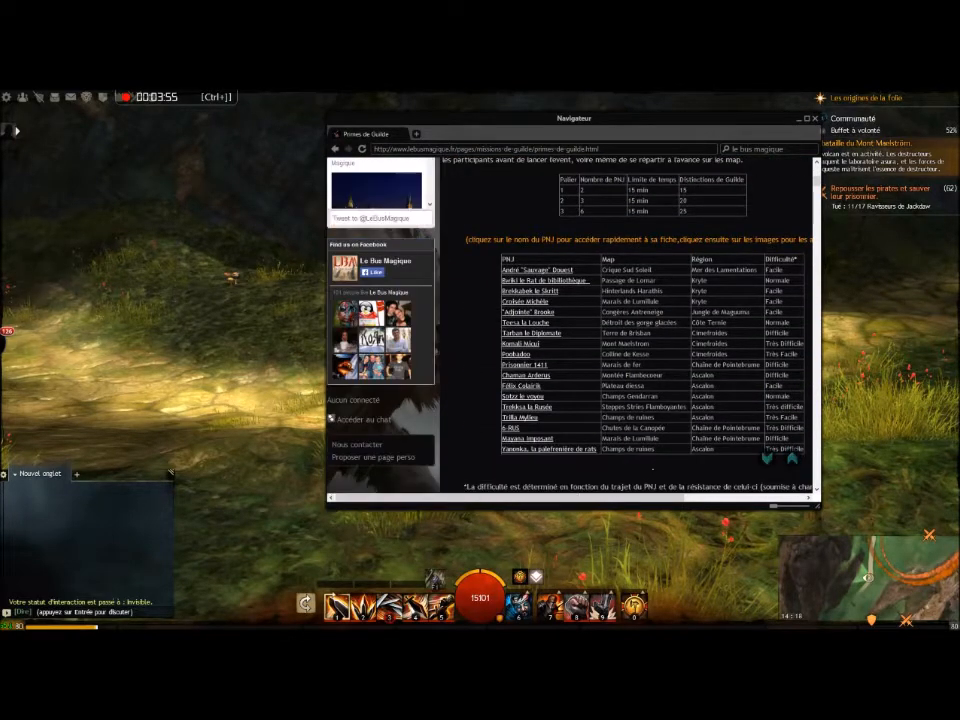
pyautogui.click(525, 323)
pyautogui.scroll(-5, 630, 320)
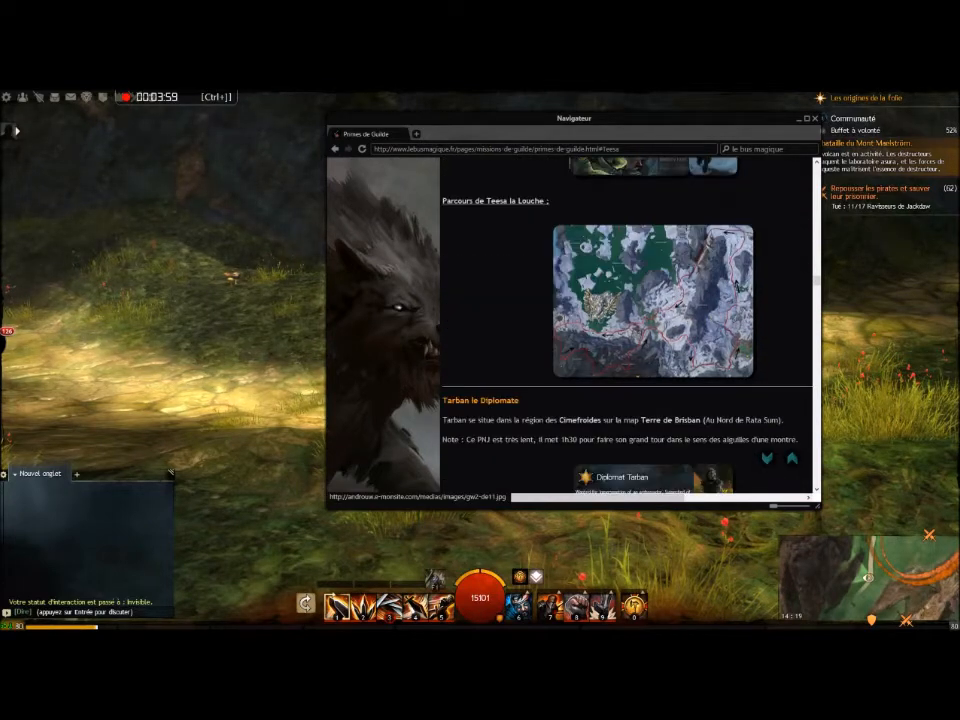
# - Shrink the browser window to roughly half its width while keeping the Primes de Guilde page open
pyautogui.moveTo(815, 505); pyautogui.dragTo(574, 384)
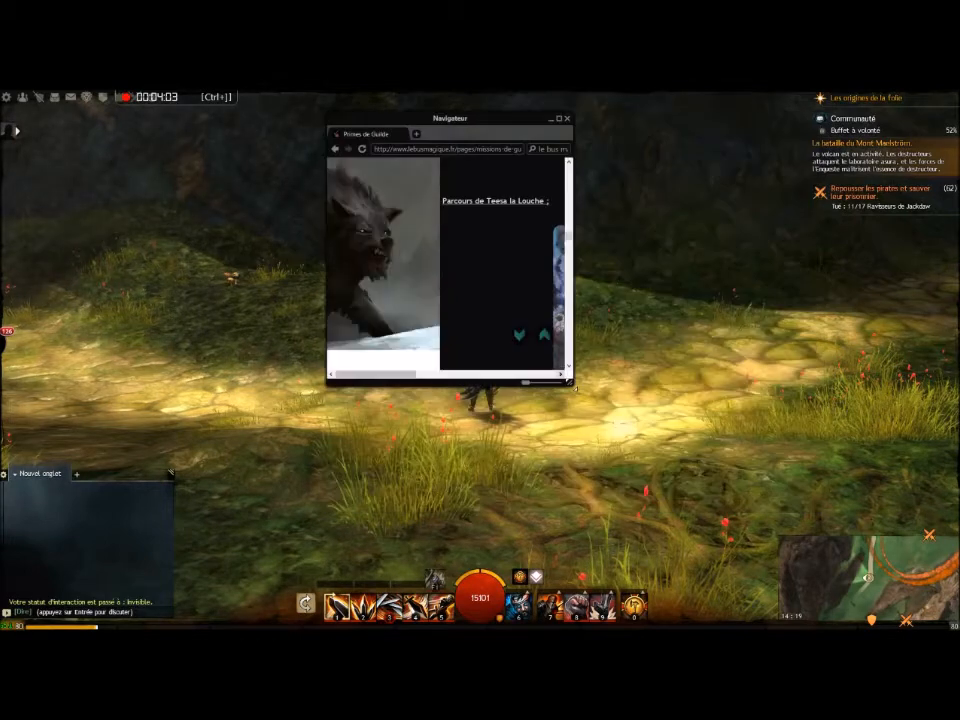
# - Bring Teesa la Louche's whole route map into view and move the browser window to the spot just above the minimap
pyautogui.moveTo(378, 375); pyautogui.dragTo(450, 375)
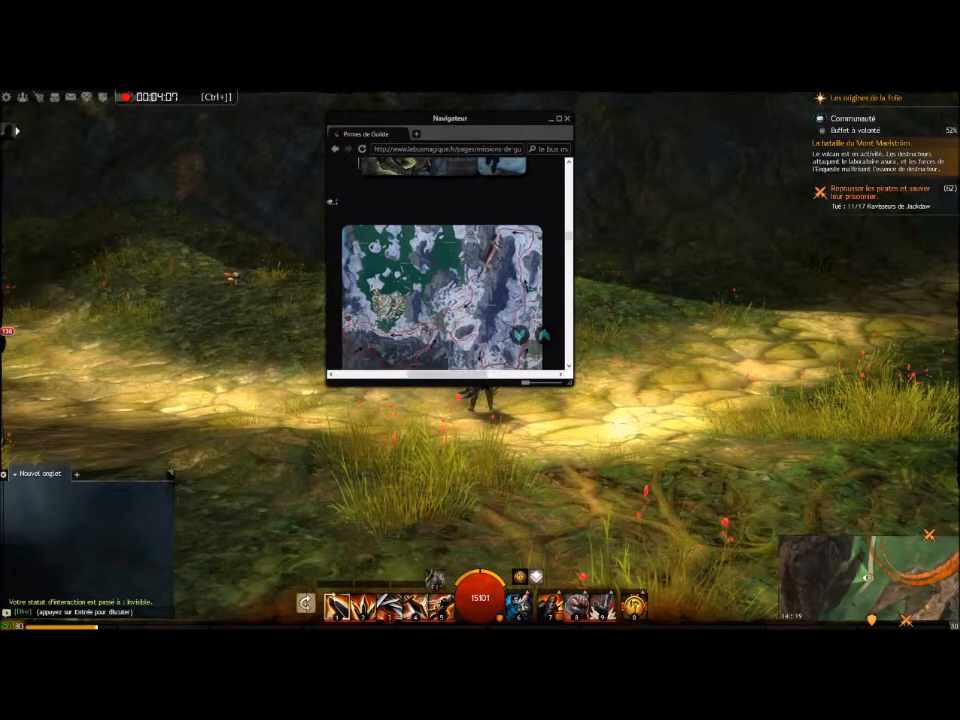
pyautogui.scroll(-3, 447, 265)
pyautogui.scroll(3, 447, 265)
pyautogui.scroll(-3, 447, 265)
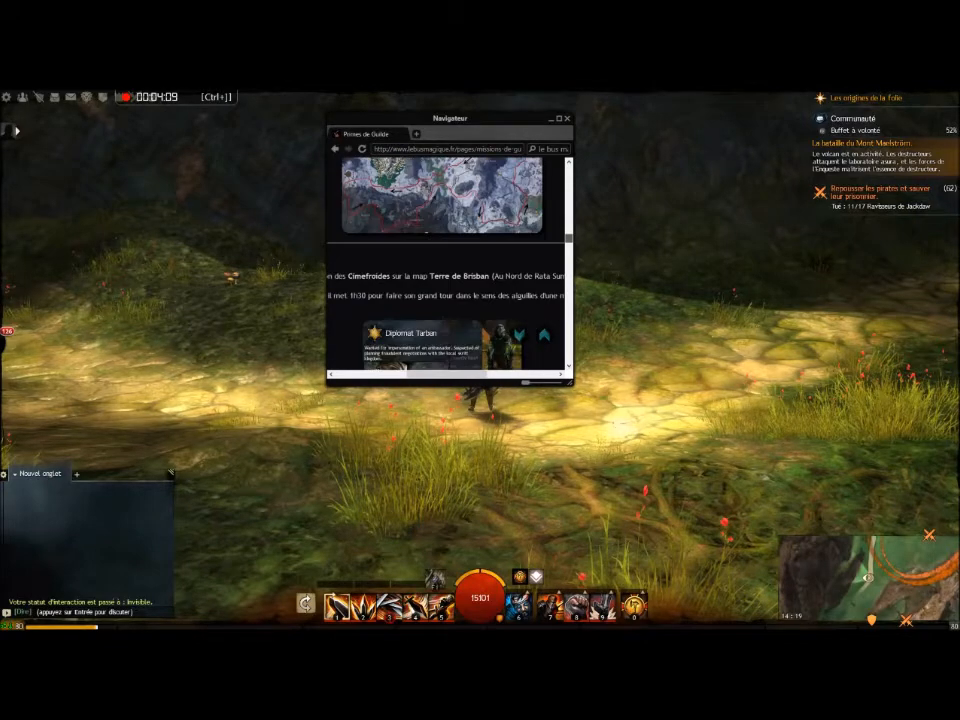
pyautogui.scroll(4, 447, 265)
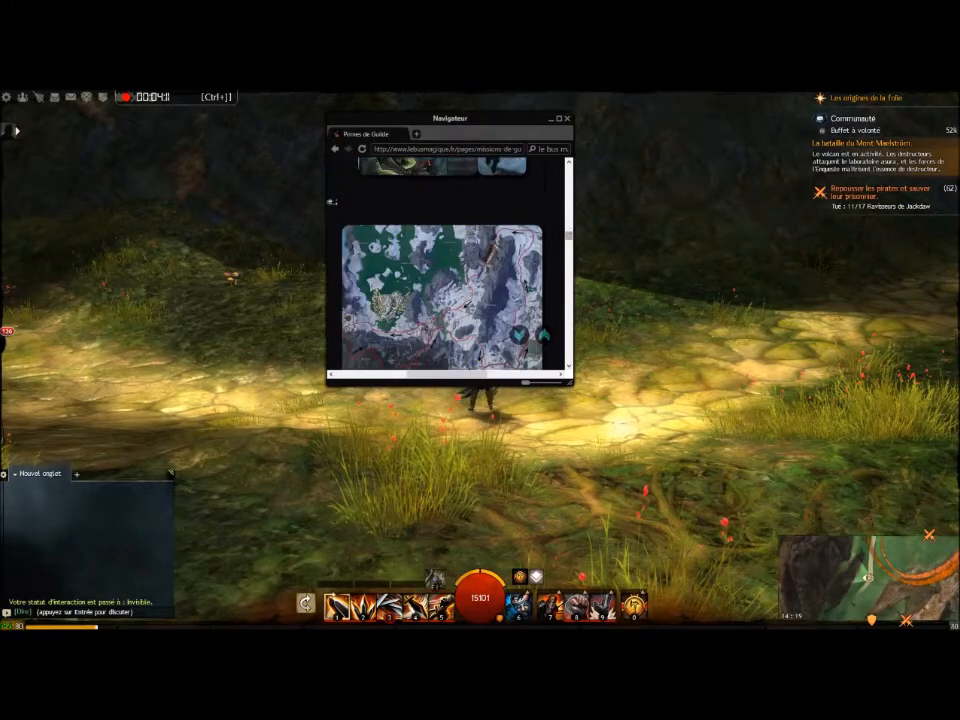
pyautogui.scroll(-2, 447, 265)
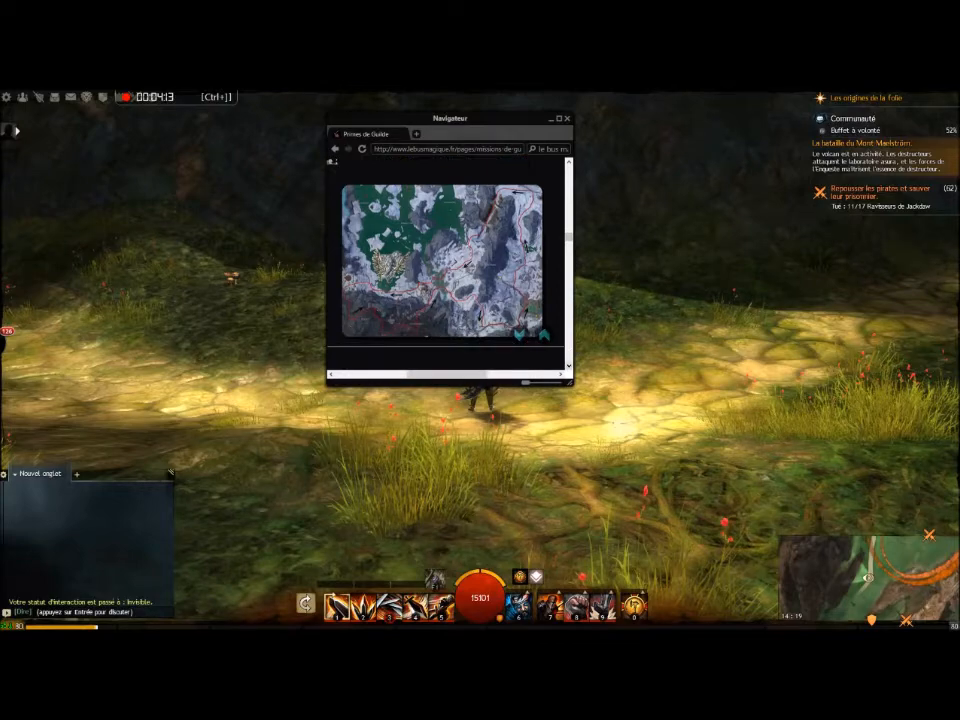
pyautogui.moveTo(496, 114); pyautogui.dragTo(885, 236)
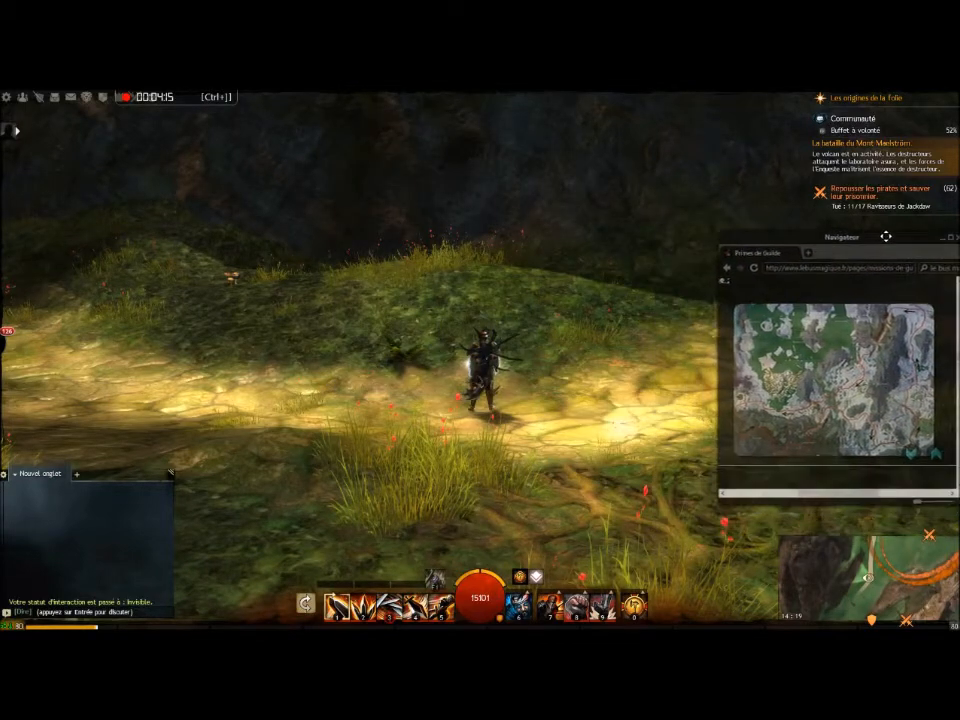
# - Run the character along the stone path and across the grass while keeping Teesa la Louche's route map open
pyautogui.press('z')
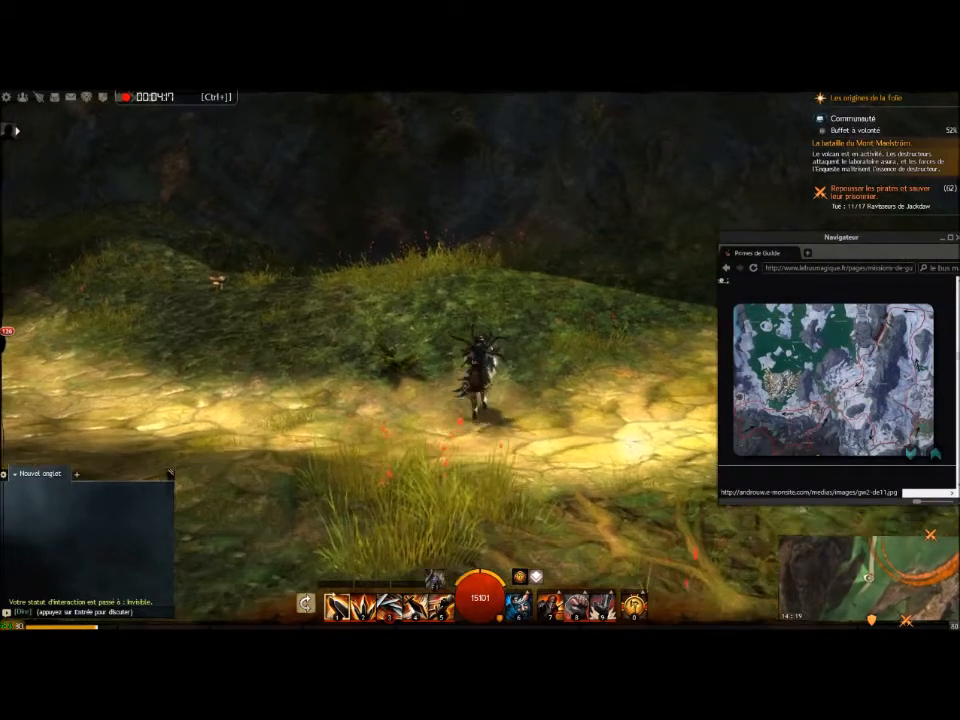
pyautogui.press('z')
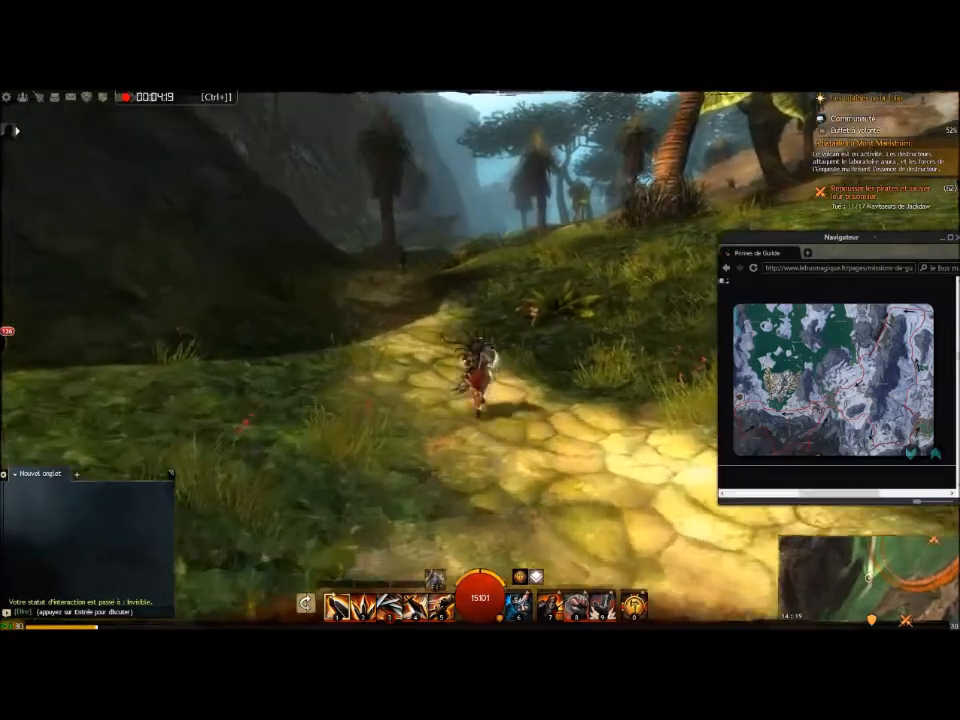
pyautogui.press('z')
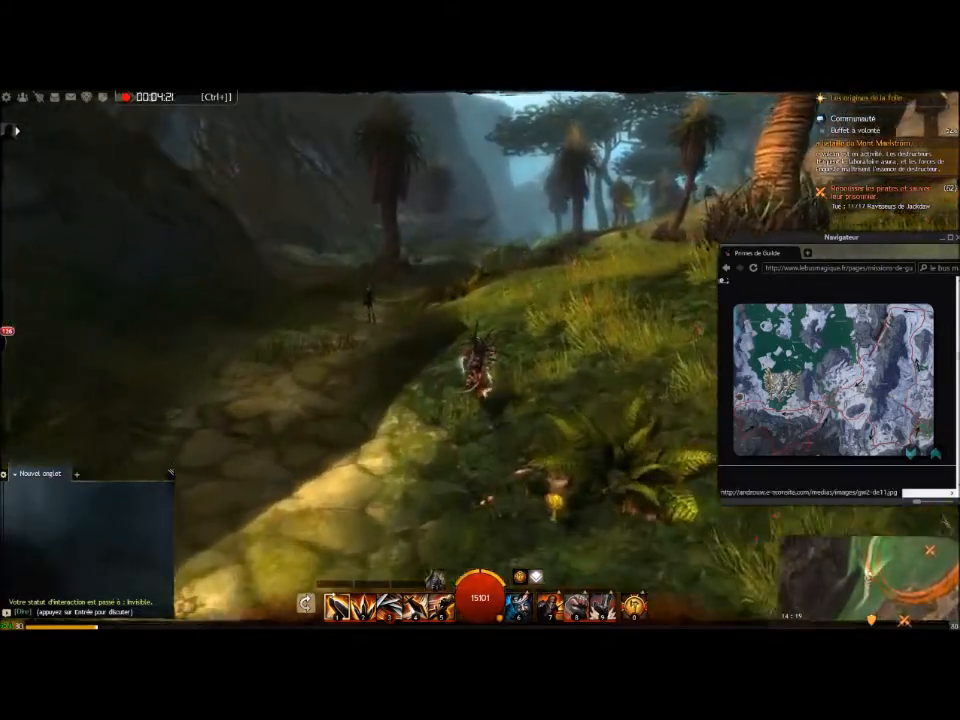
pyautogui.press('z')
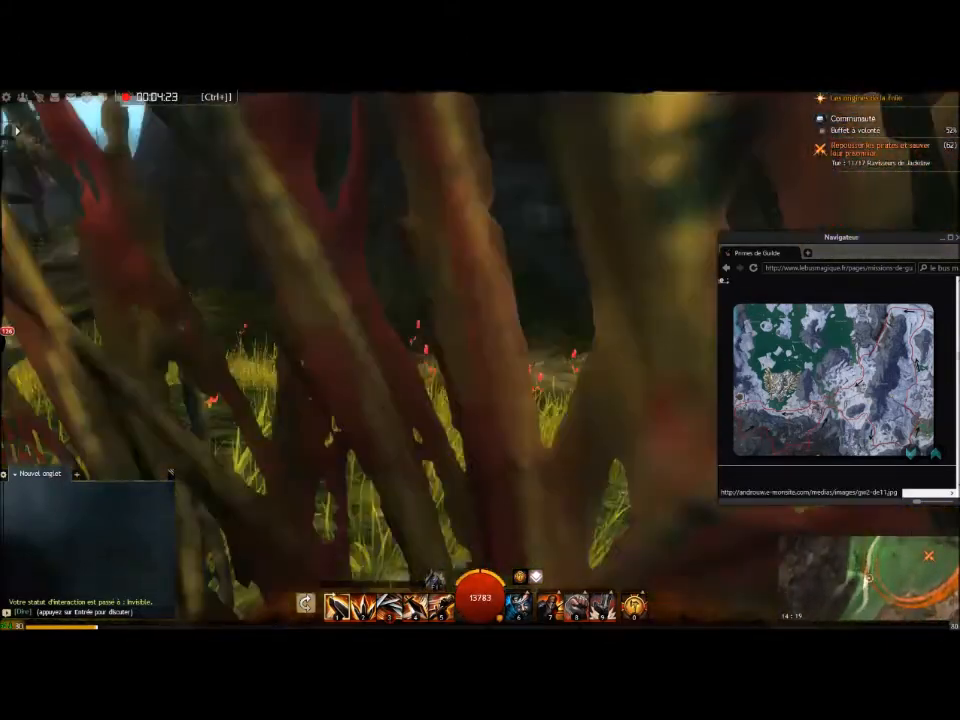
pyautogui.press('z')
# - Go to the Komali Micui entry from the PNJ table and bring its route map fully into view
pyautogui.scroll(-4, 868, 578)
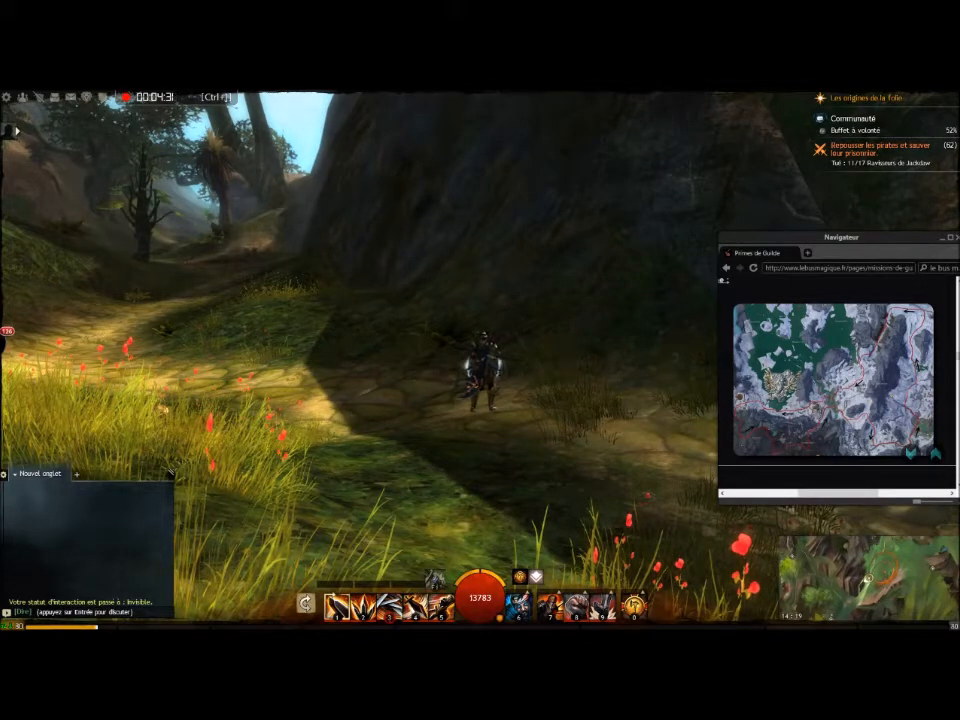
pyautogui.scroll(10, 838, 380)
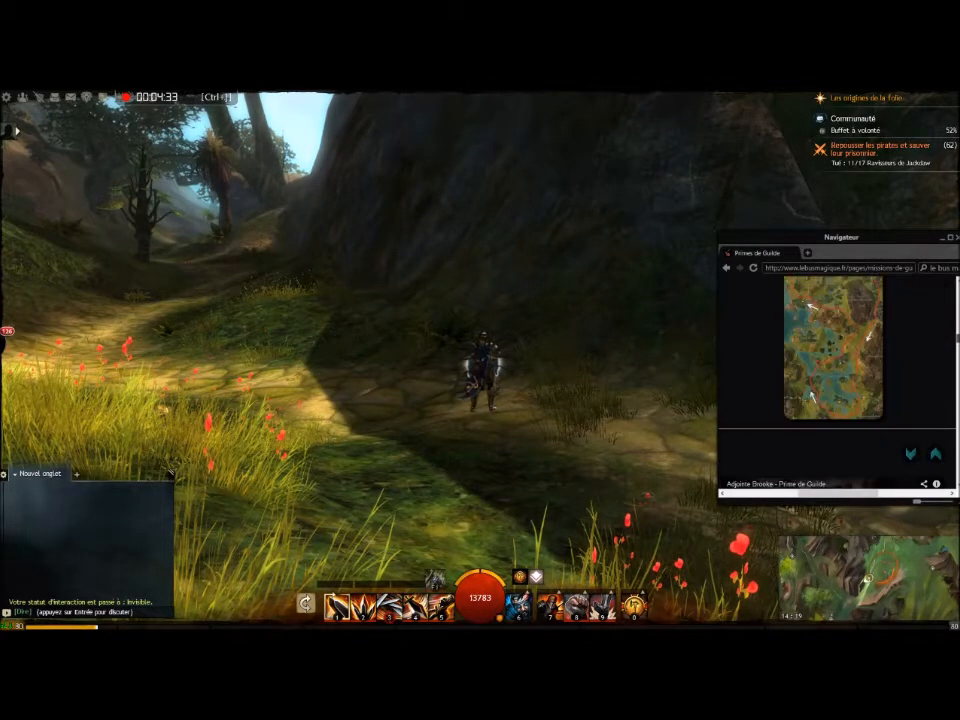
pyautogui.scroll(-10, 830, 420)
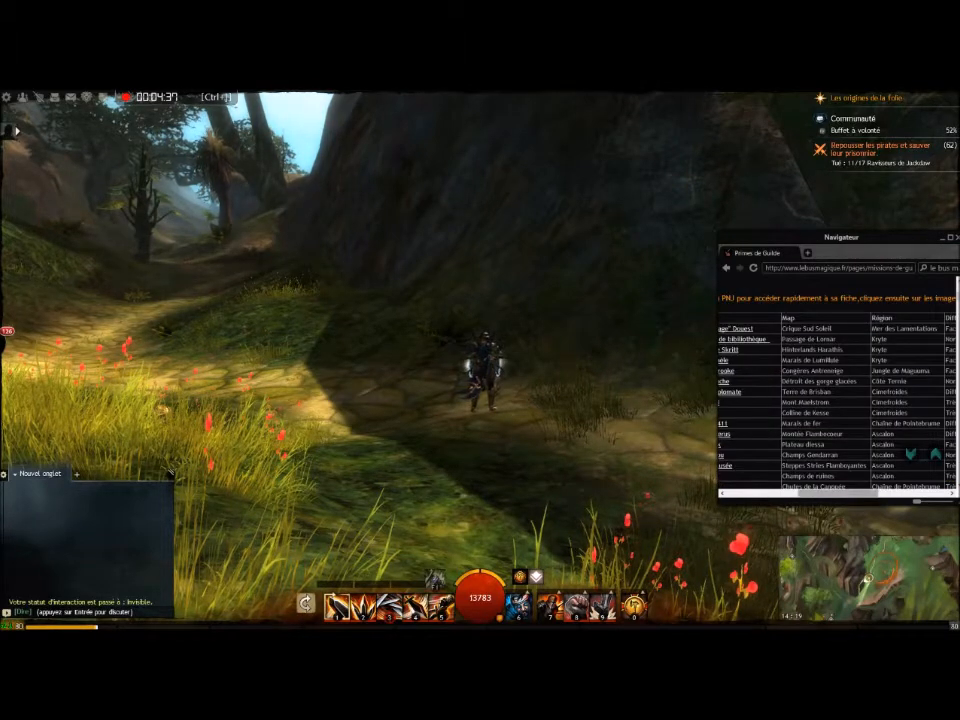
pyautogui.hscroll(-5, 838, 400)
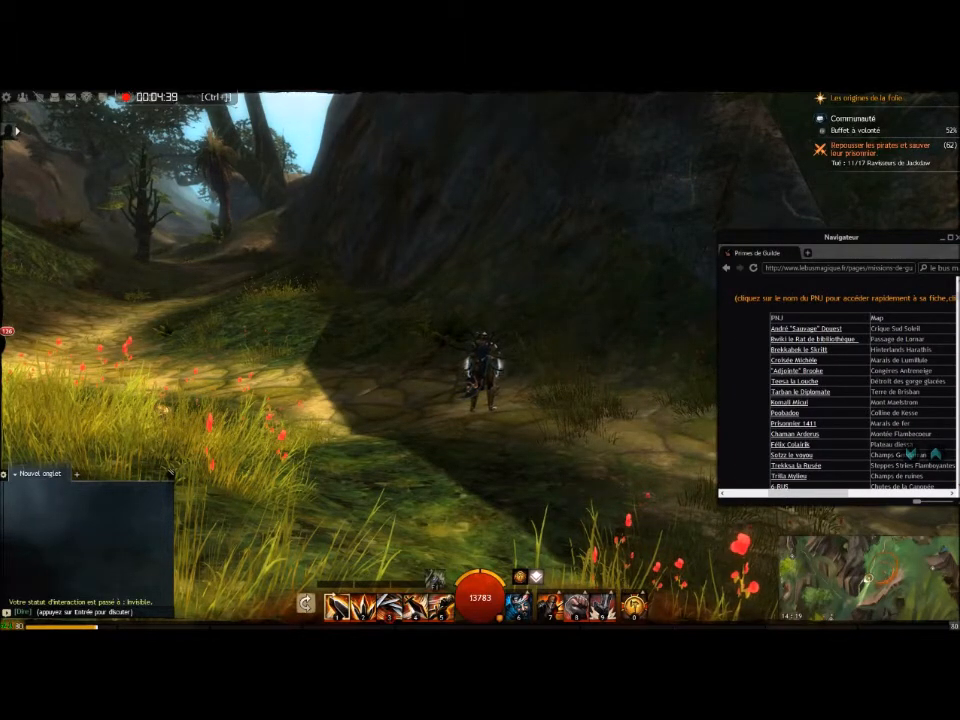
pyautogui.click(790, 402)
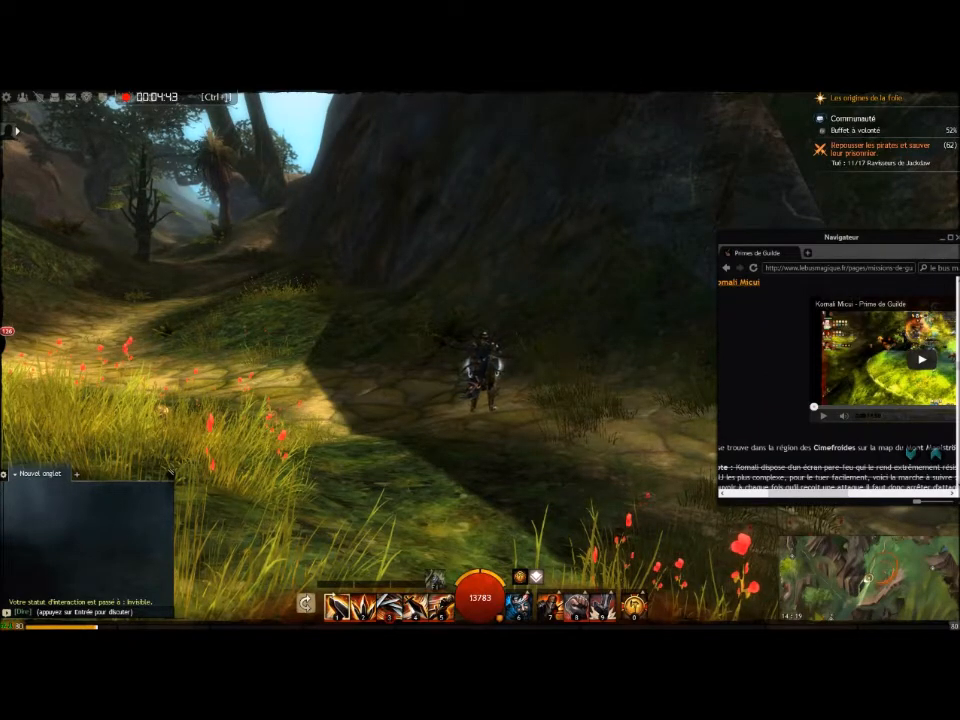
pyautogui.scroll(-5, 838, 390)
pyautogui.scroll(-3, 838, 390)
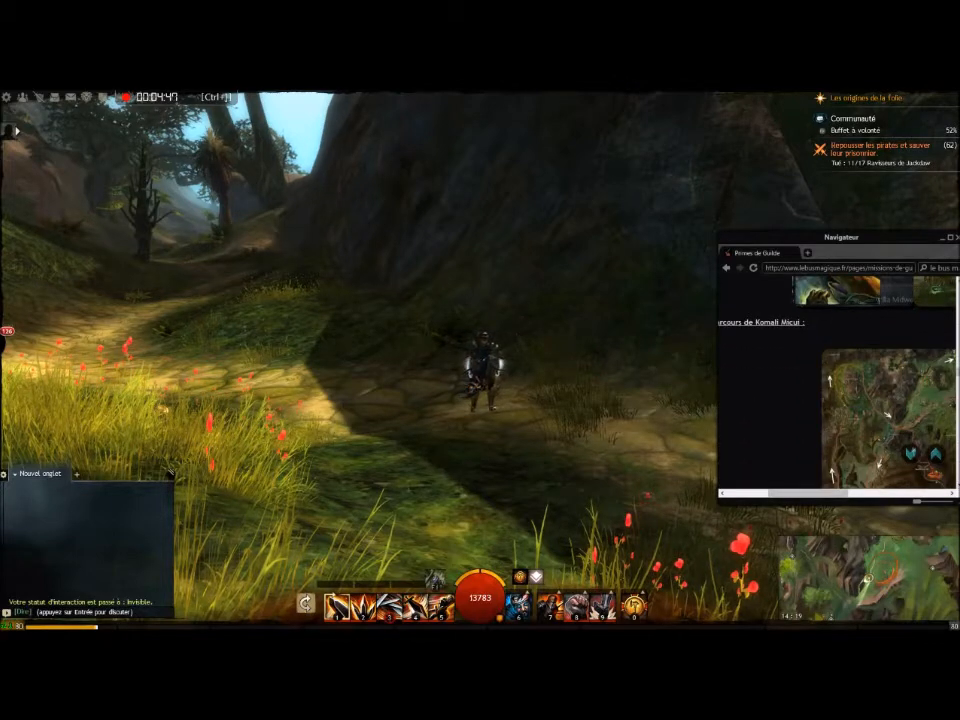
pyautogui.moveTo(808, 493); pyautogui.dragTo(845, 493)
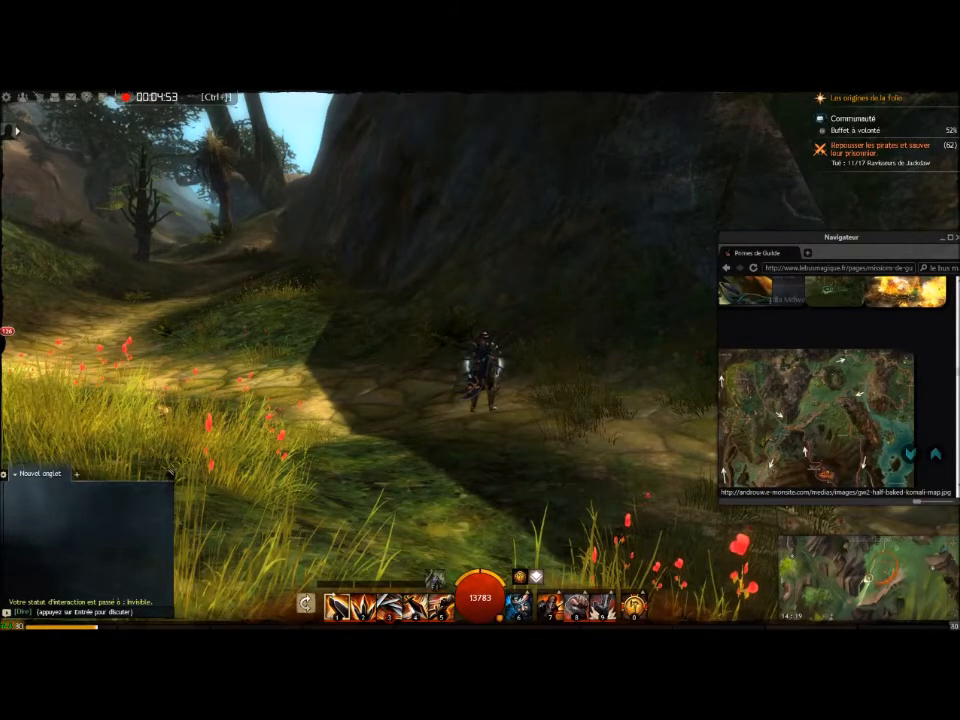
# - Run the character up the shaded path into the valley while keeping Komali Micui's route map open
pyautogui.press('w')
pyautogui.press('a')
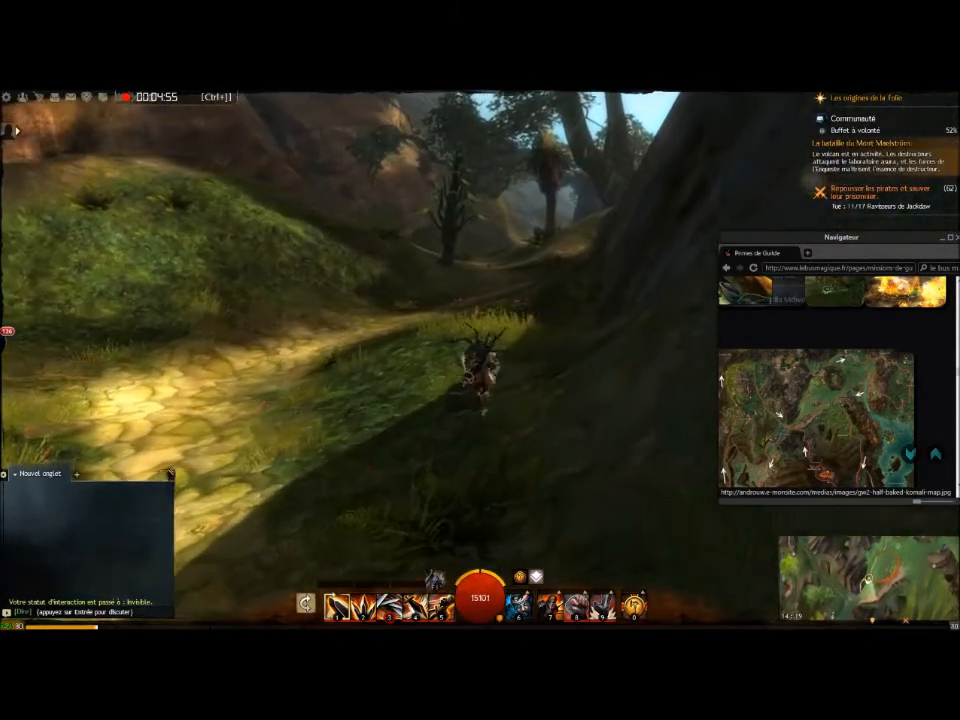
pyautogui.press('d')
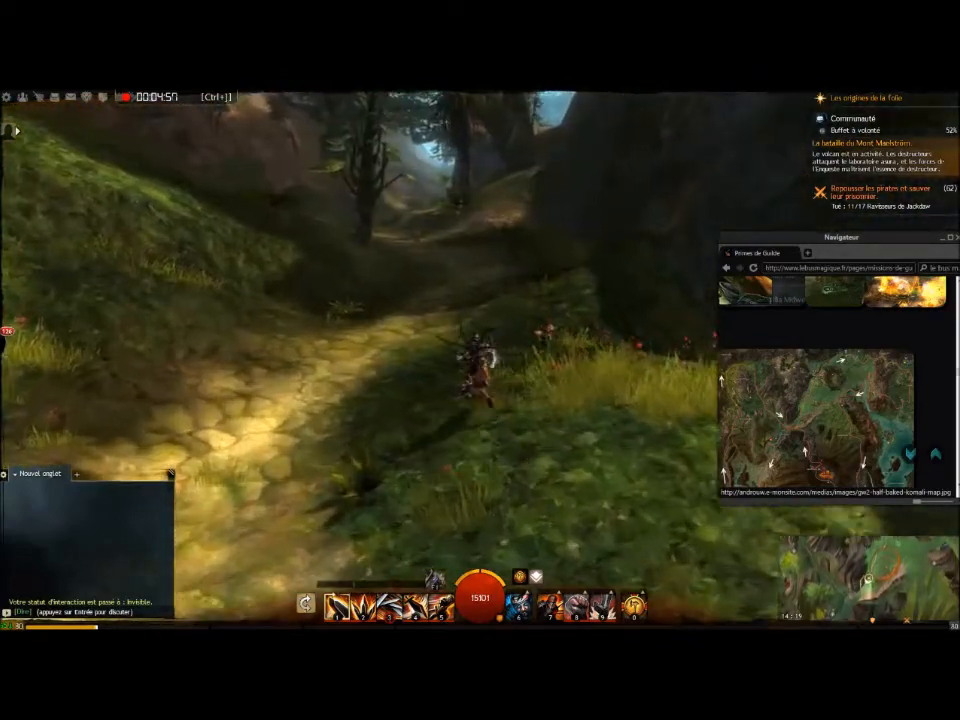
pyautogui.press('a')
pyautogui.press('a')
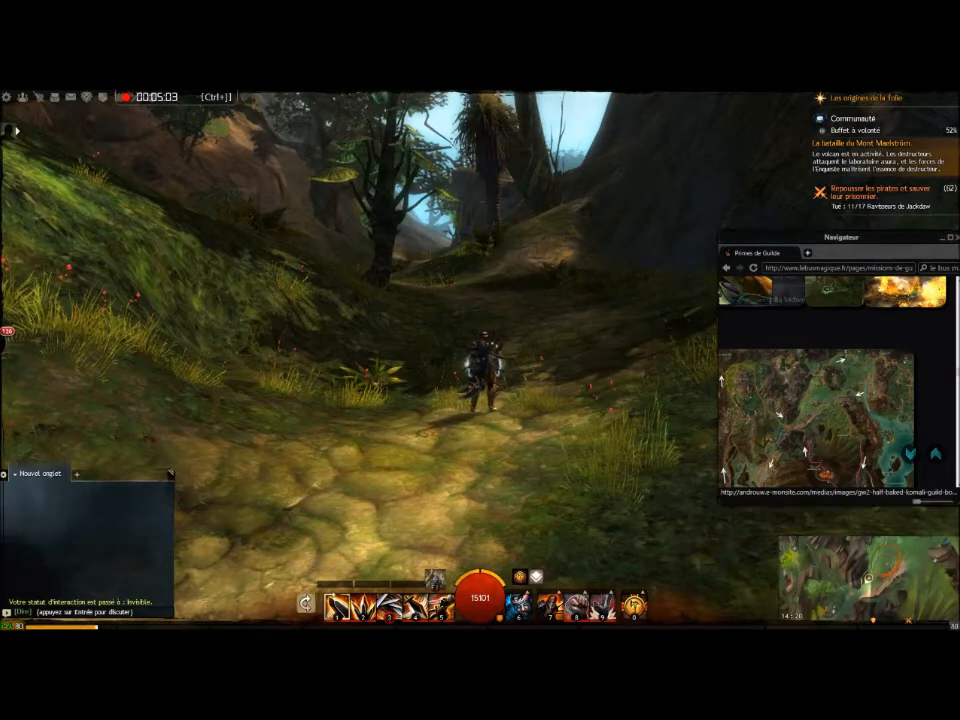
# - Search for "google" in a new browser tab and skim the results page
pyautogui.click(808, 253)
pyautogui.click(935, 268)
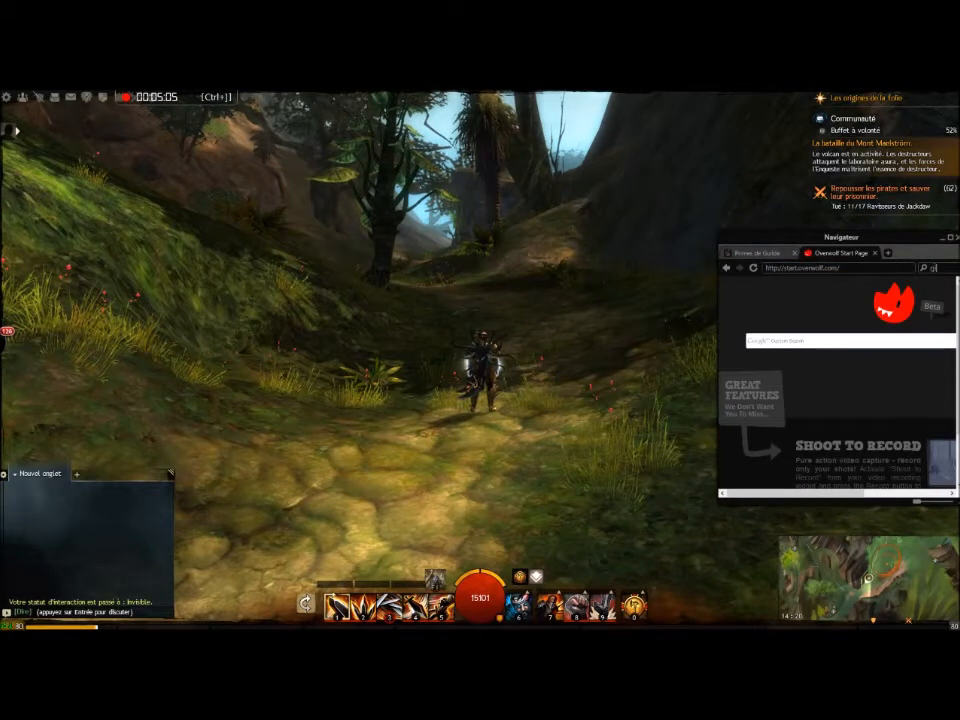
pyautogui.write('google')
pyautogui.press('Return')
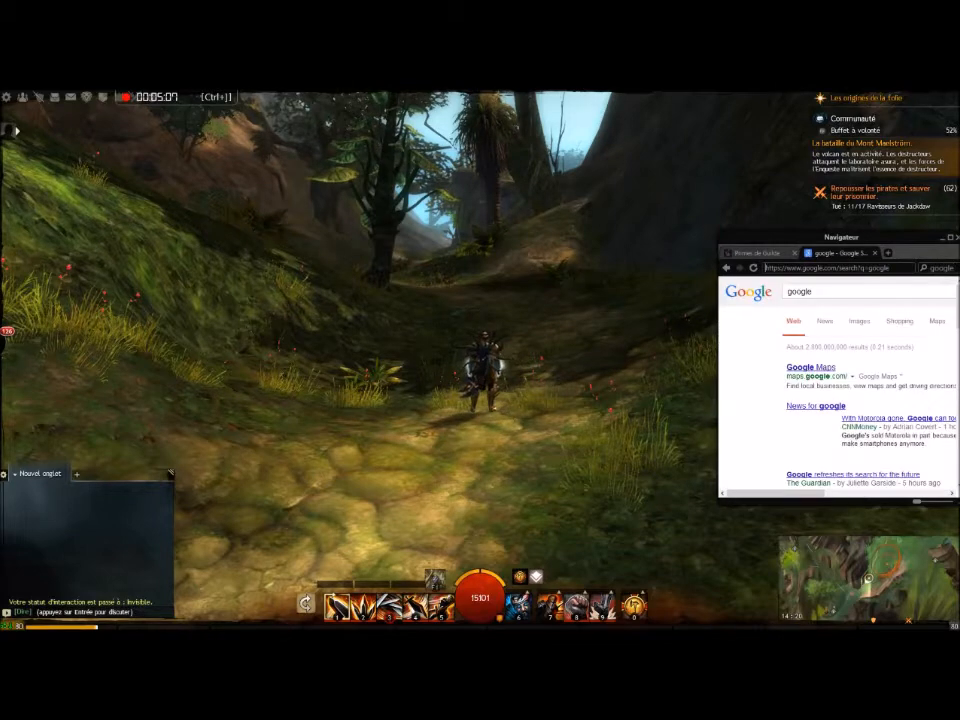
pyautogui.scroll(-3, 838, 390)
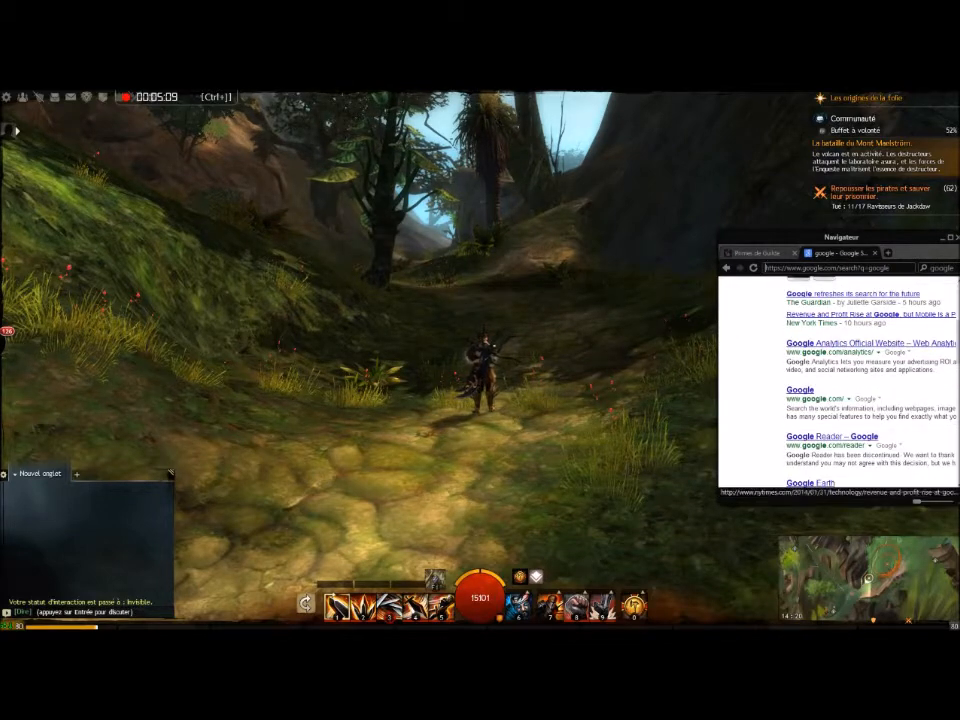
pyautogui.scroll(2, 838, 390)
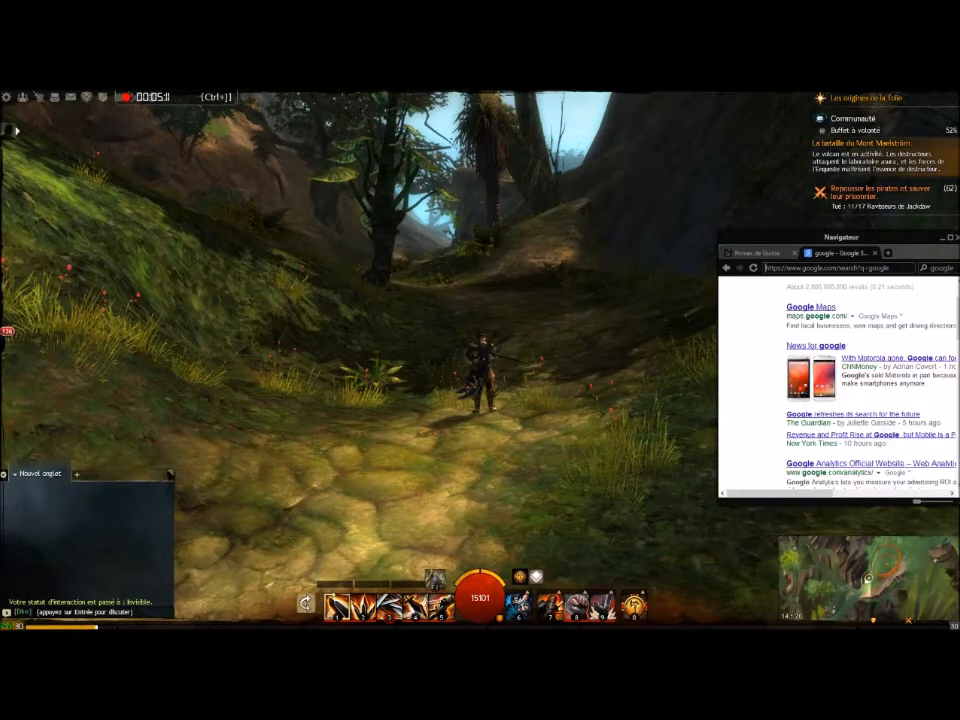
pyautogui.scroll(-2, 838, 346)
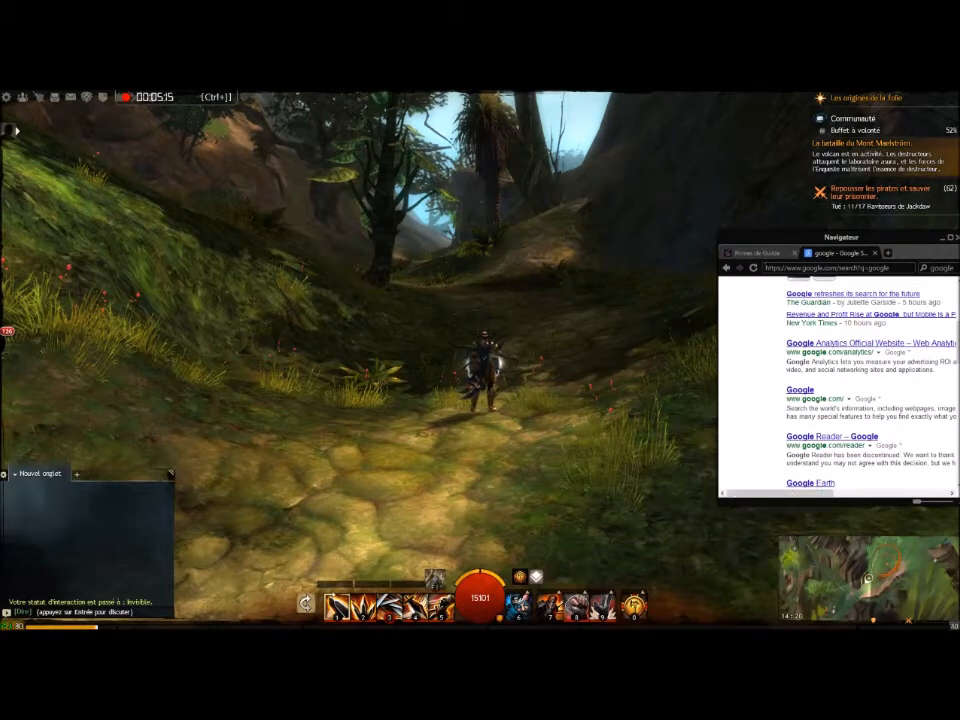
pyautogui.scroll(-3, 838, 390)
pyautogui.scroll(3, 838, 390)
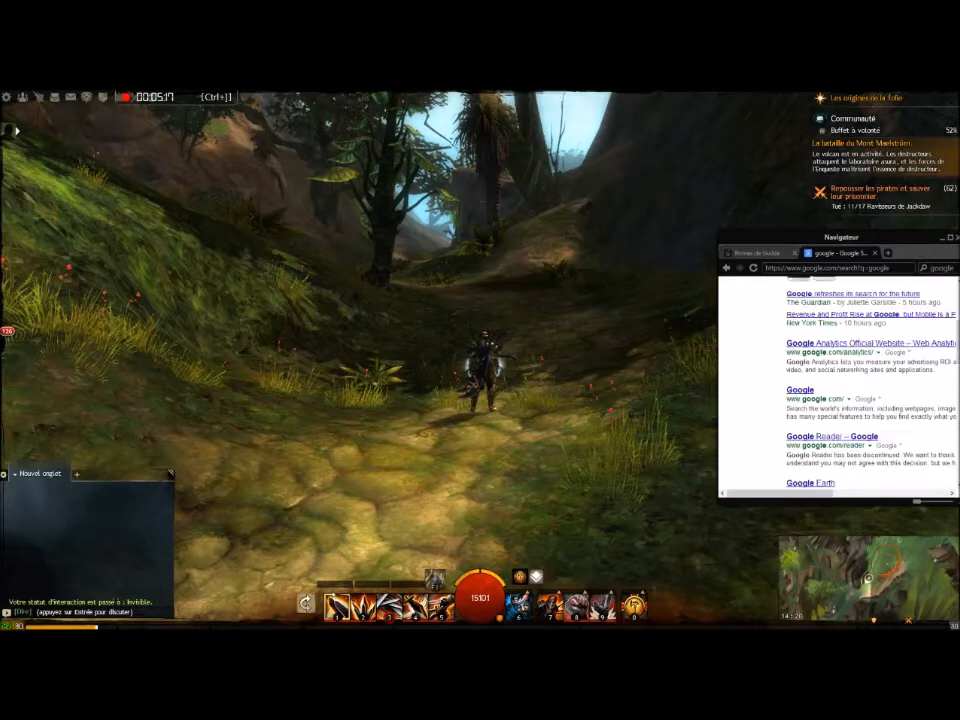
# - Minimize the browser window and restore it from the Overwolf dock with its Google tab
pyautogui.moveTo(8, 338)
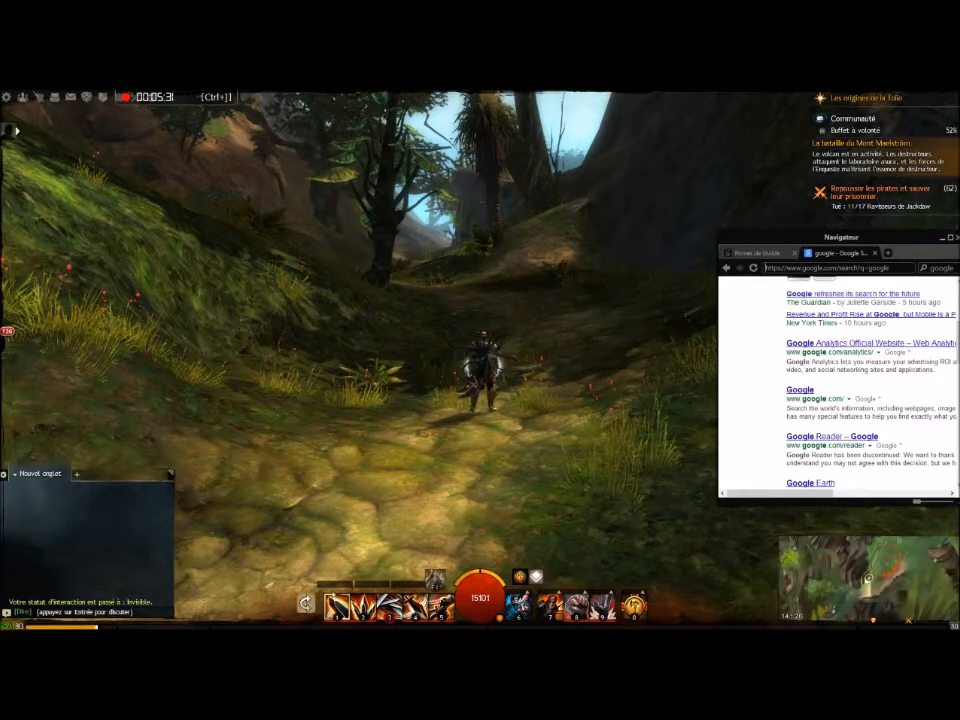
pyautogui.hotkey('ctrl', 'Tab')
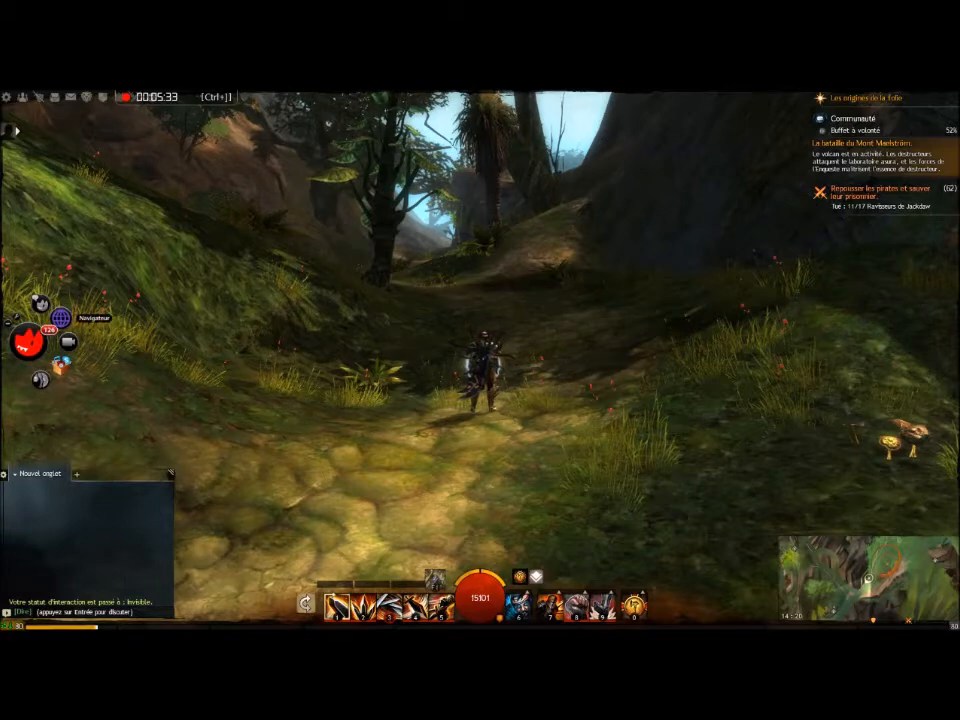
pyautogui.click(60, 318)
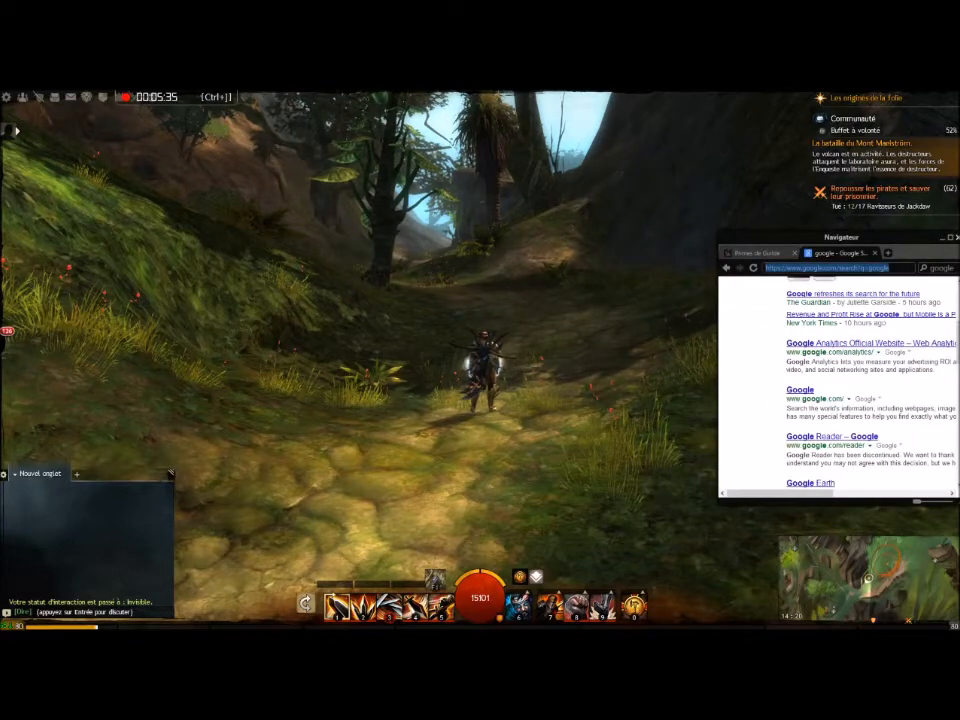
# - Close the browser, reopen it from the dock on the Overwolf Start Page, and close it again
pyautogui.hotkey('ctrl', 'Tab')
pyautogui.moveTo(20, 340)
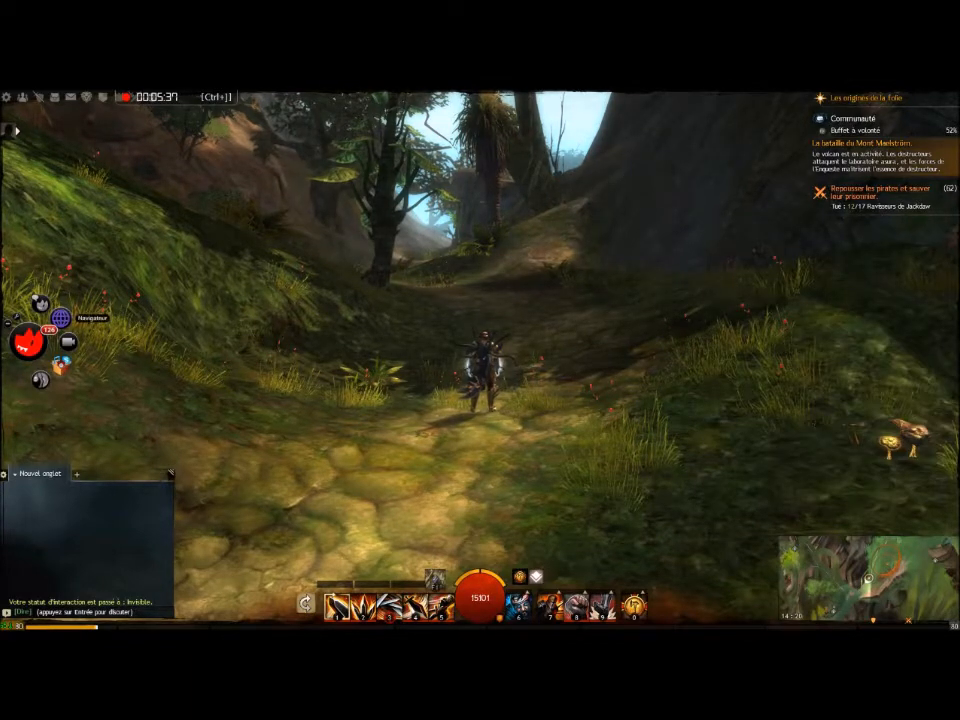
pyautogui.click(61, 318)
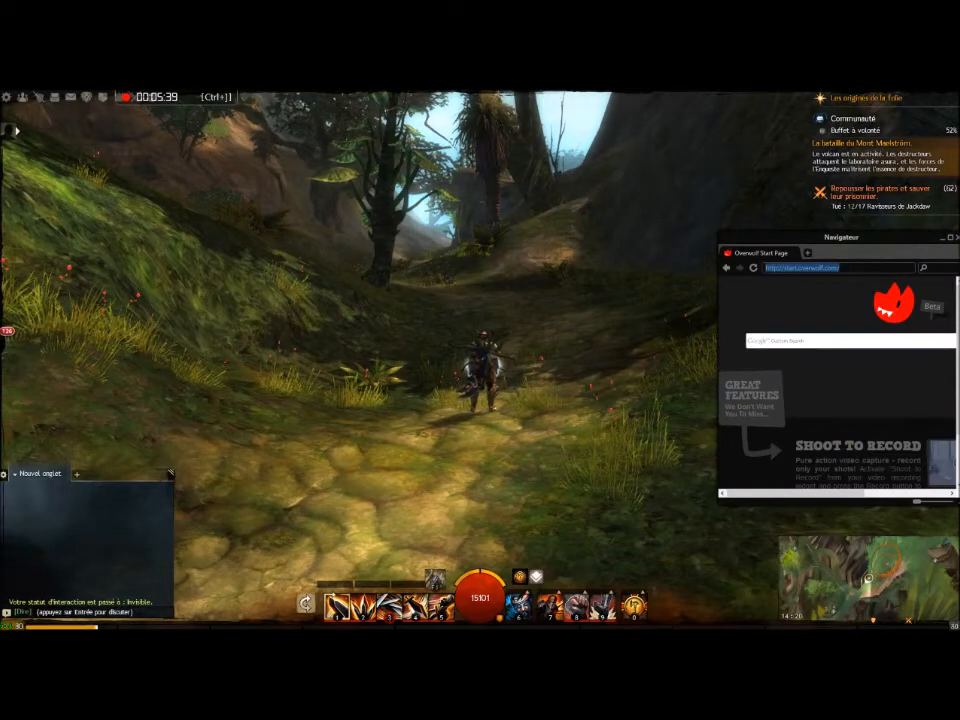
pyautogui.click(956, 237)
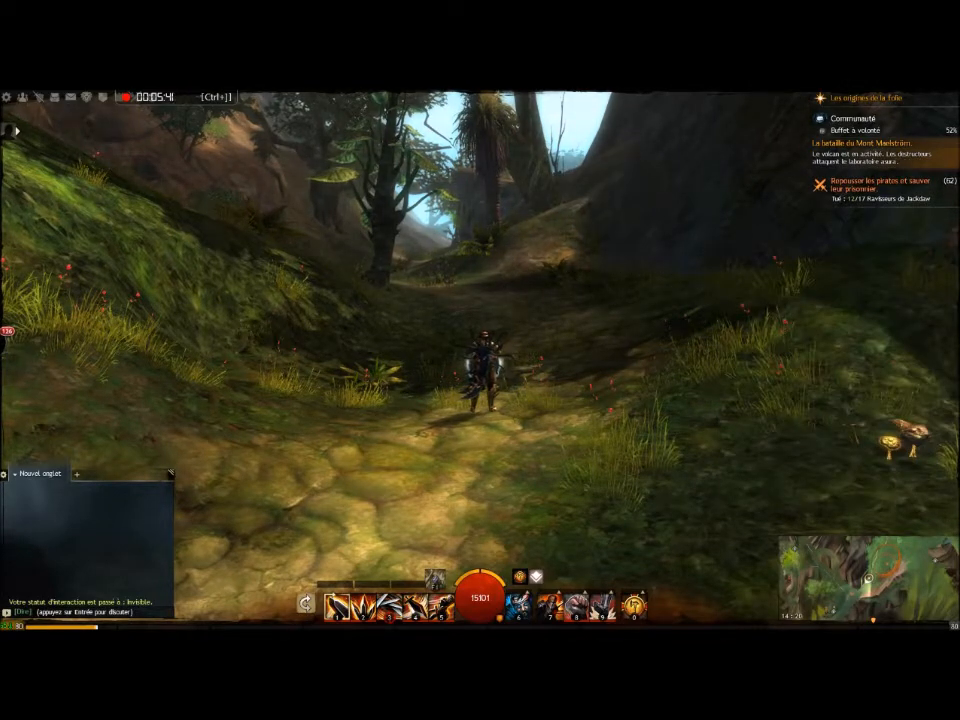
# - Reveal the video capture controls and run the character back along the stone path into the sunlit area
pyautogui.moveTo(20, 340)
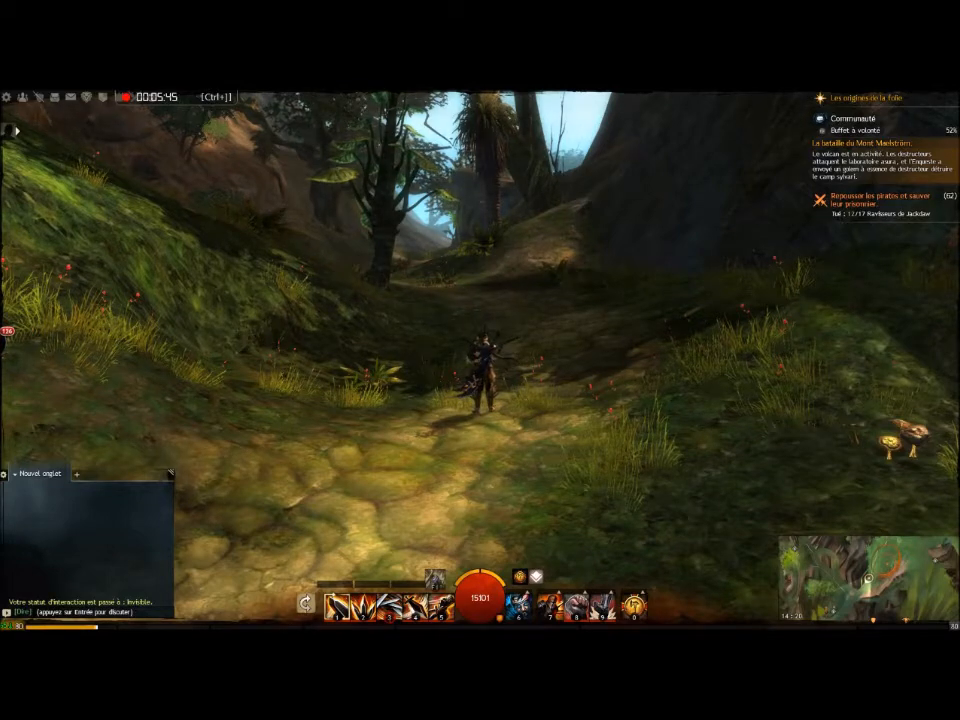
pyautogui.moveTo(176, 99)
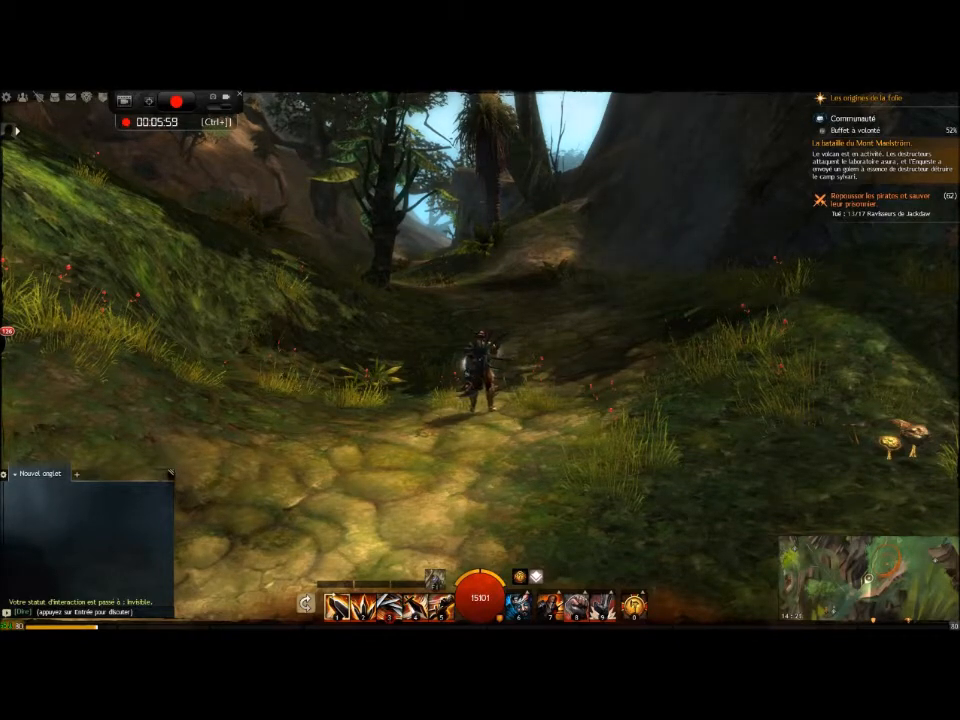
pyautogui.press('Left')
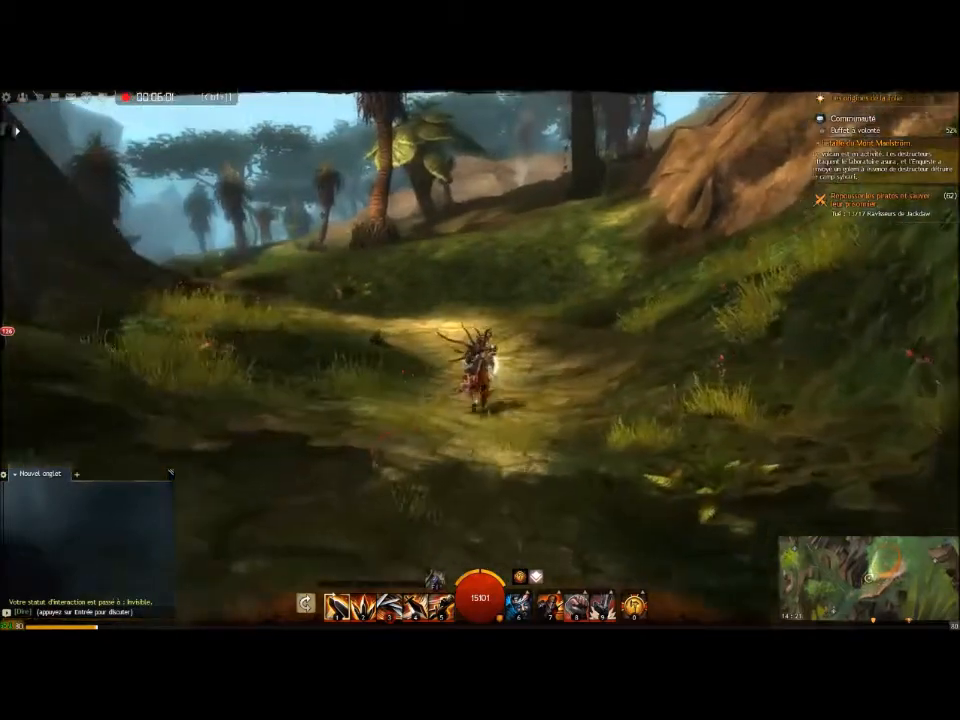
pyautogui.press('w')
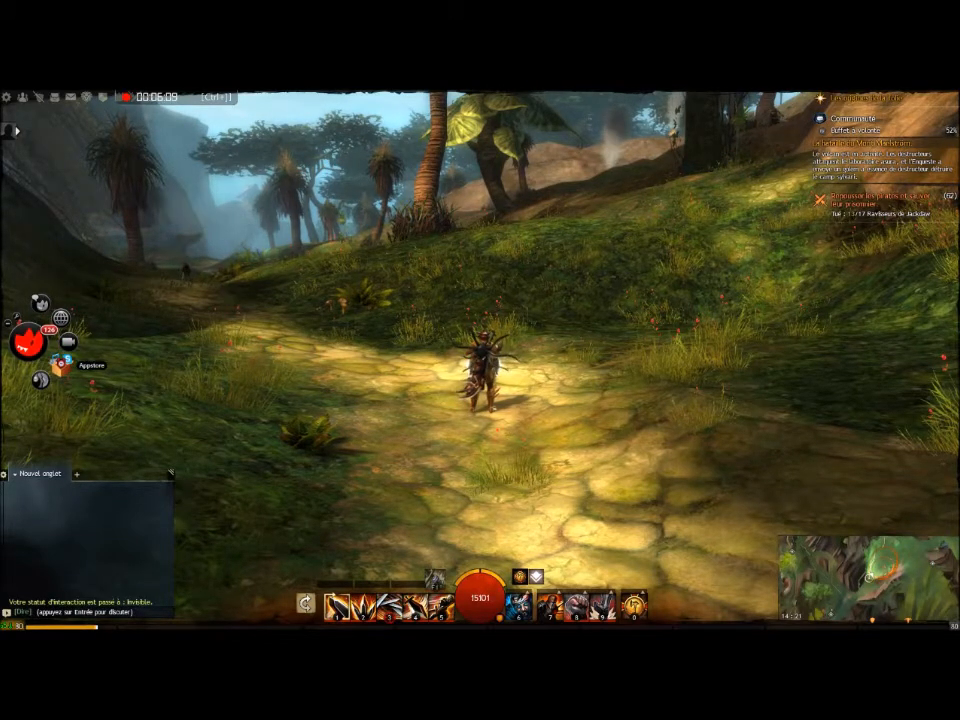
# - Open the Overwolf Appstore and look through the full list of apps in the "for games" category
pyautogui.click(61, 366)
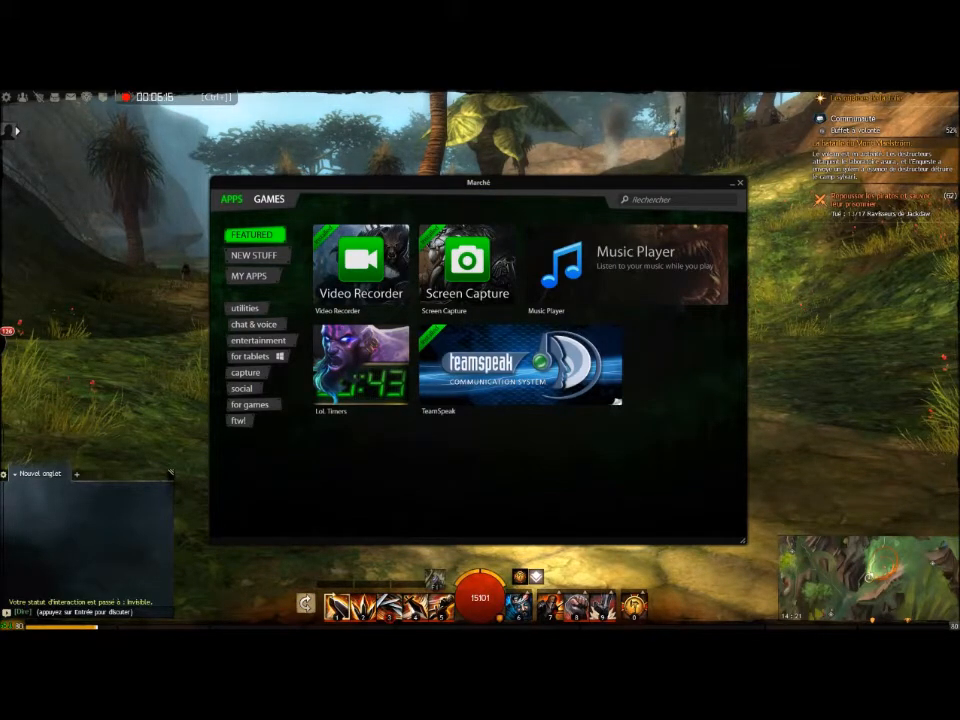
pyautogui.moveTo(18, 342)
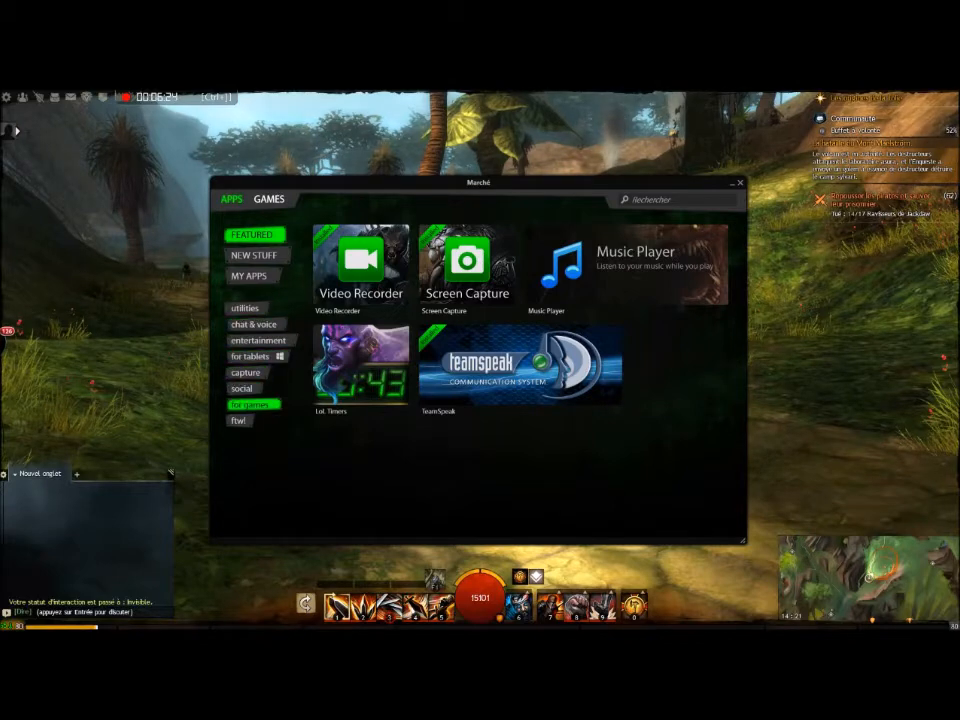
pyautogui.click(253, 404)
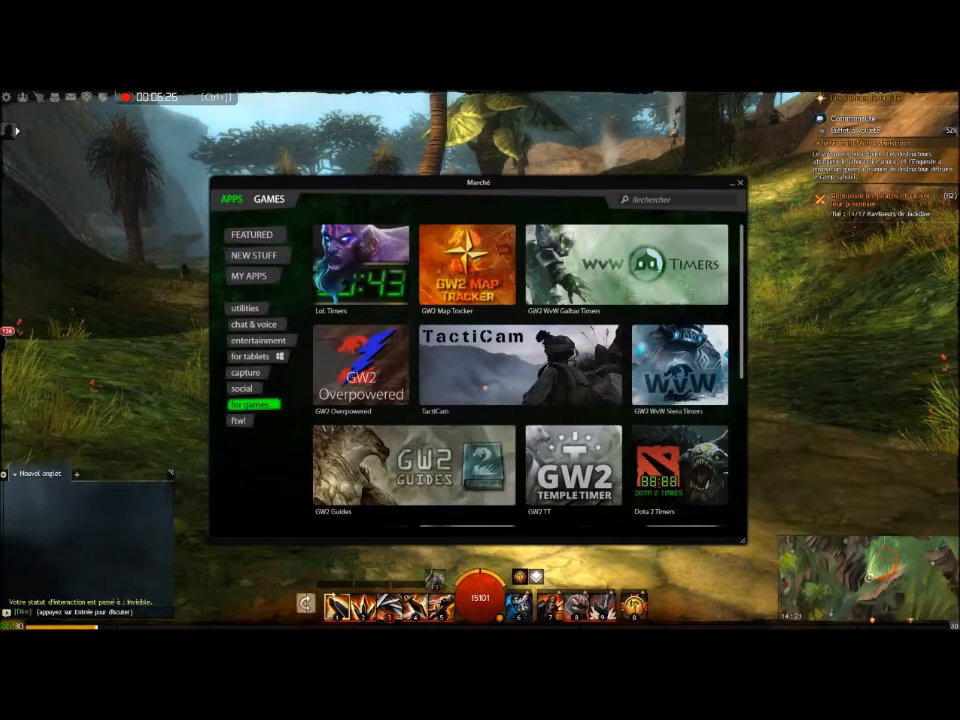
pyautogui.scroll(-3, 520, 375)
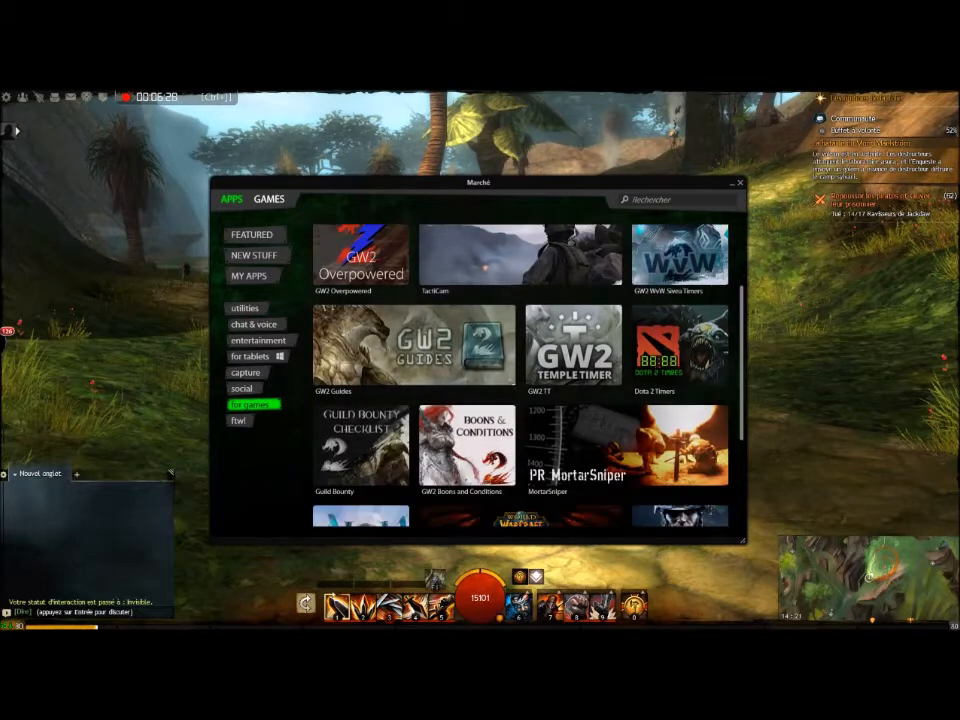
pyautogui.scroll(-2, 520, 375)
pyautogui.scroll(5, 520, 375)
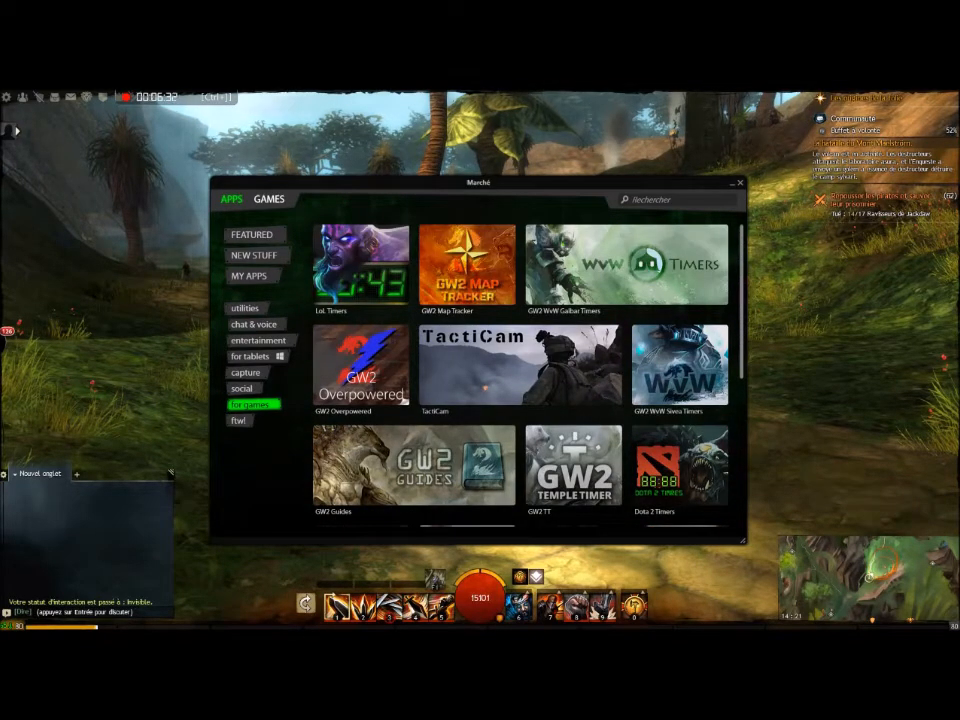
pyautogui.scroll(-1, 520, 375)
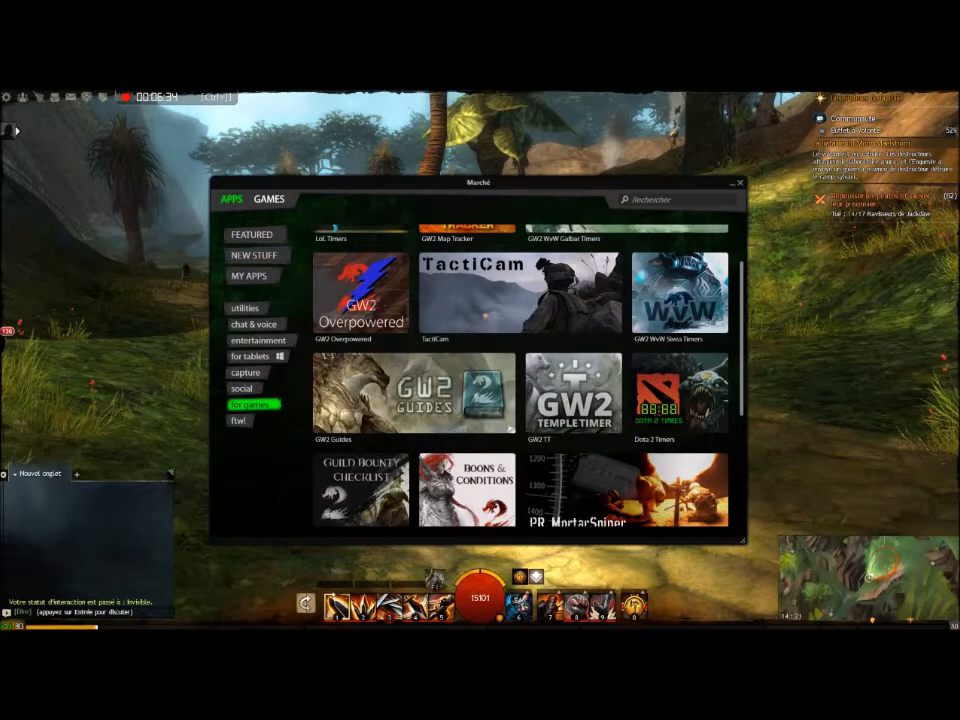
pyautogui.scroll(-1, 520, 375)
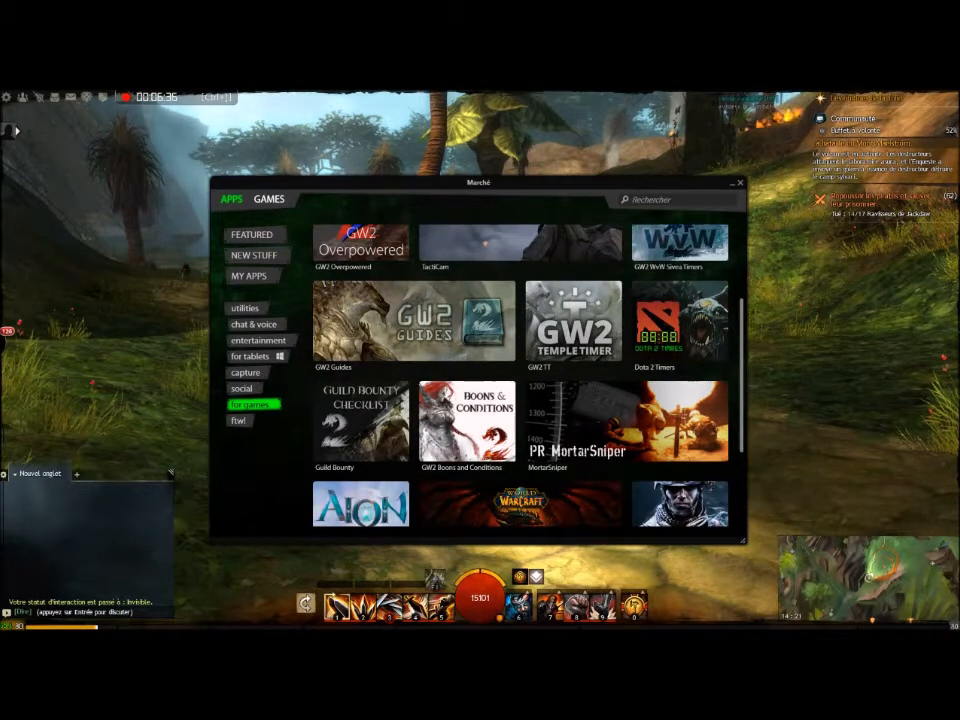
pyautogui.scroll(-1, 520, 375)
pyautogui.scroll(-1, 520, 375)
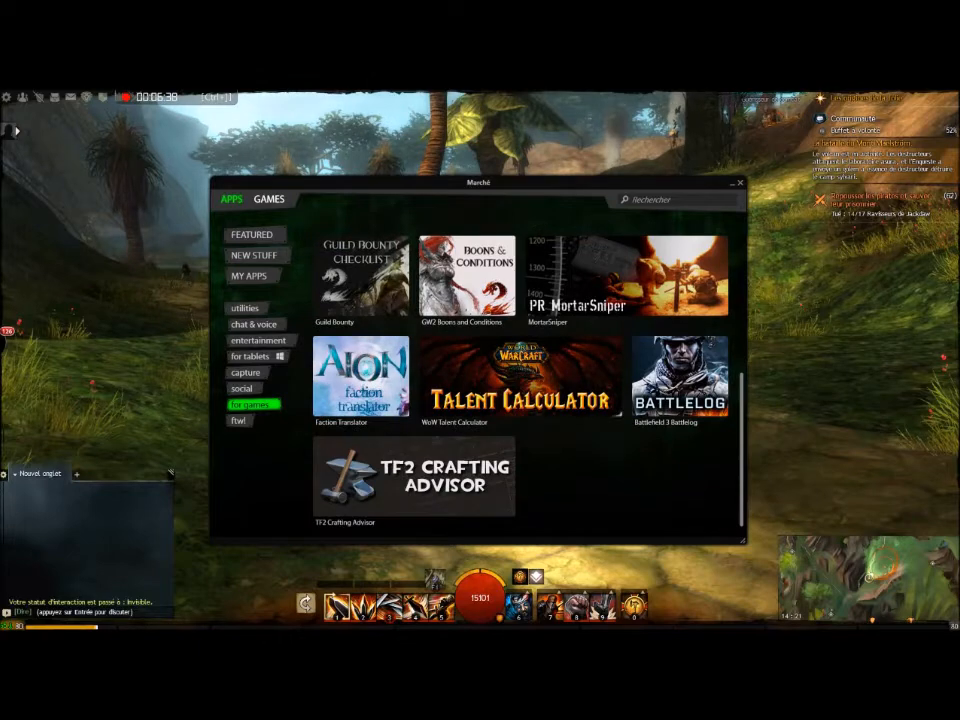
pyautogui.scroll(3, 520, 375)
pyautogui.scroll(2, 520, 375)
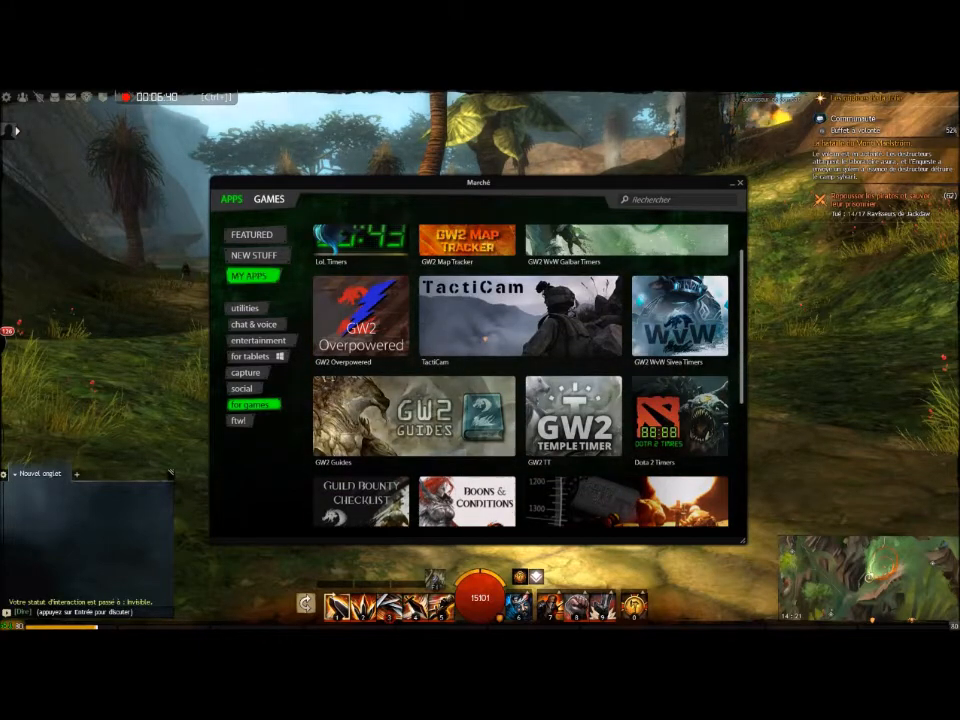
pyautogui.scroll(1, 520, 375)
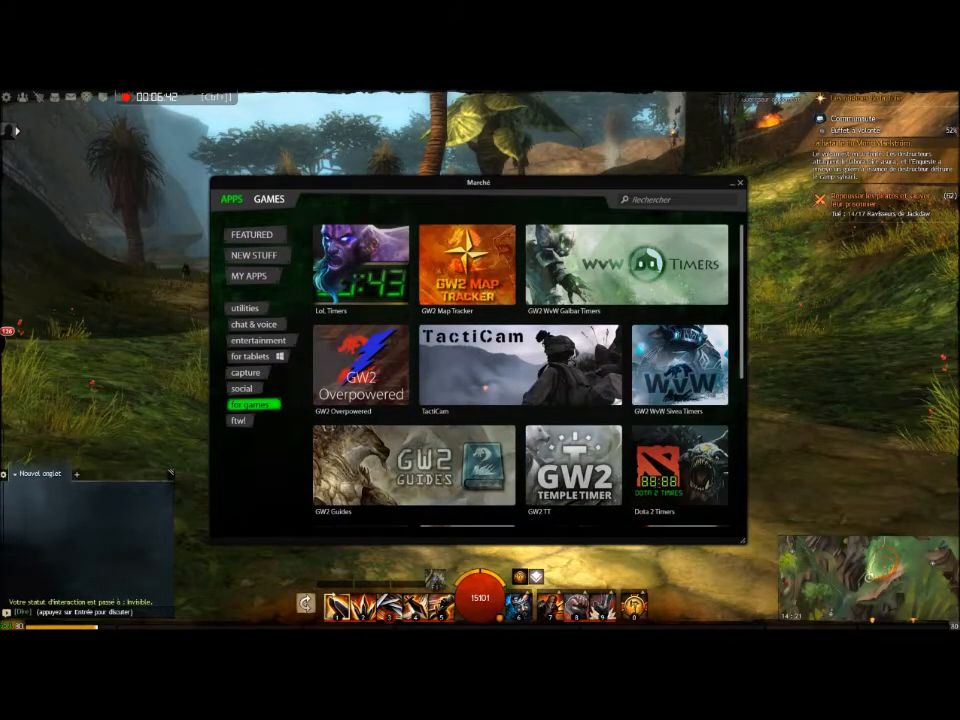
# - Search the store for "lol" and show the apps in the "for tablets" category
pyautogui.click(648, 200)
pyautogui.write('lol')
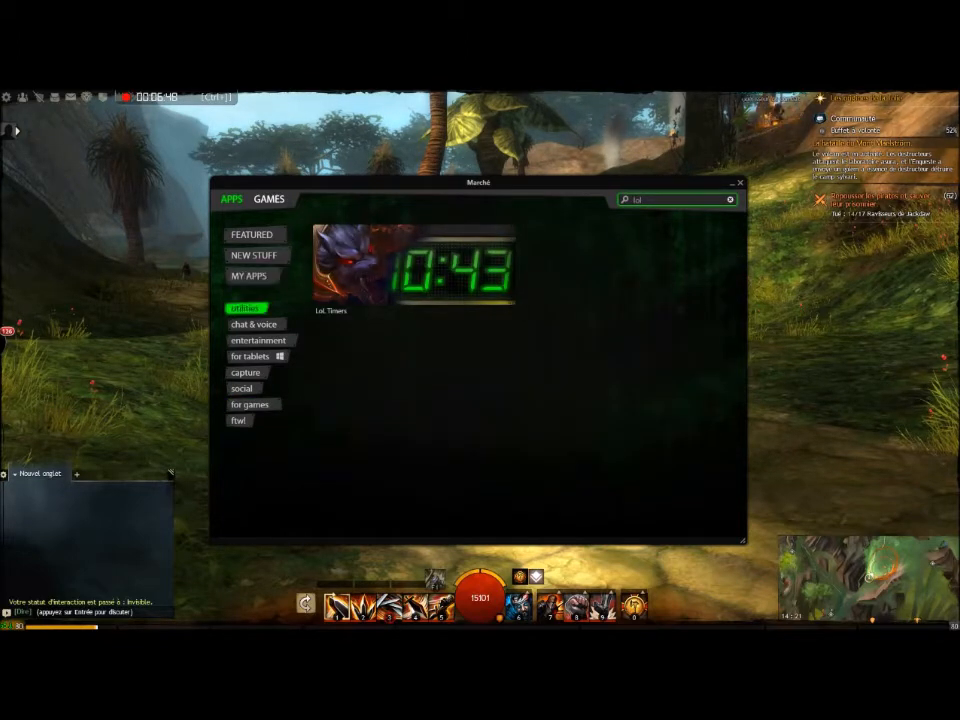
pyautogui.click(258, 340)
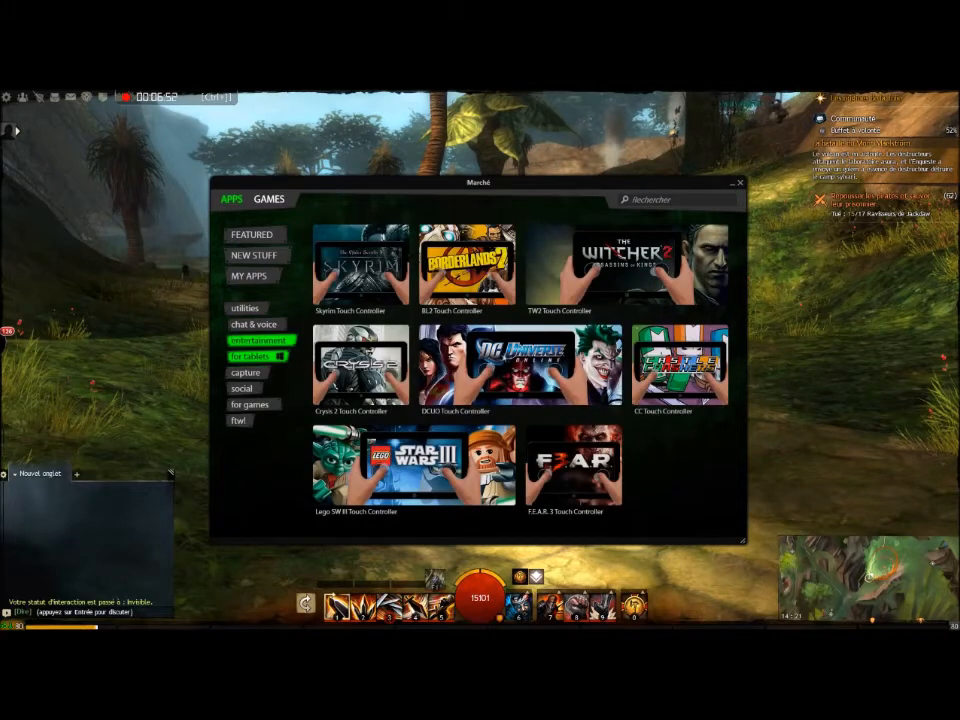
# - Look through the entertainment, capture, social, ftw! and utilities app categories and close the store
pyautogui.click(259, 341)
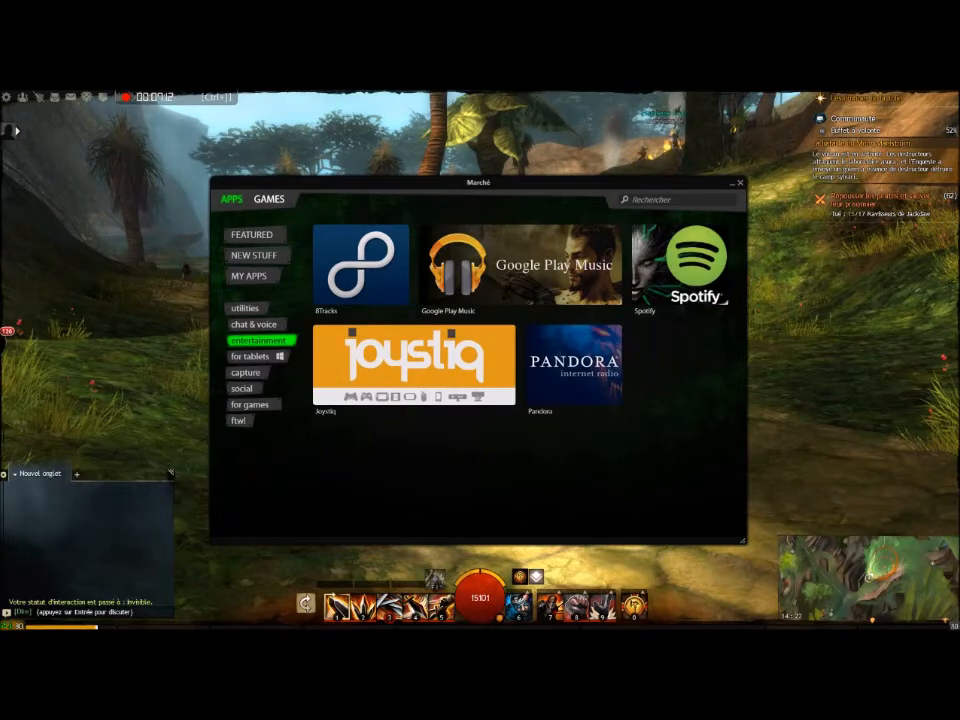
pyautogui.click(246, 373)
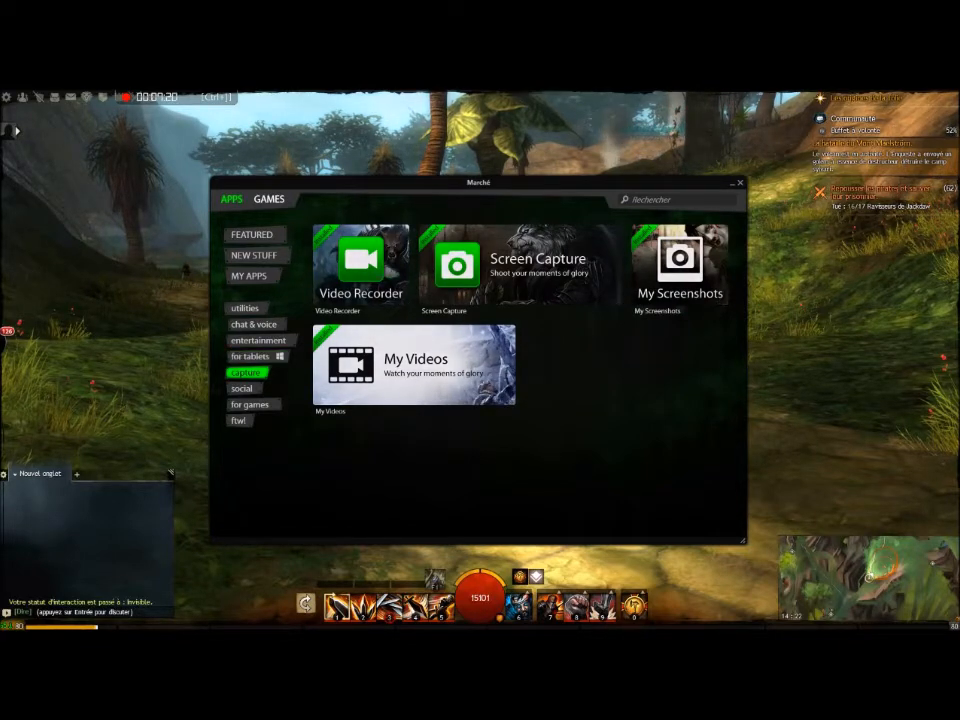
pyautogui.click(243, 389)
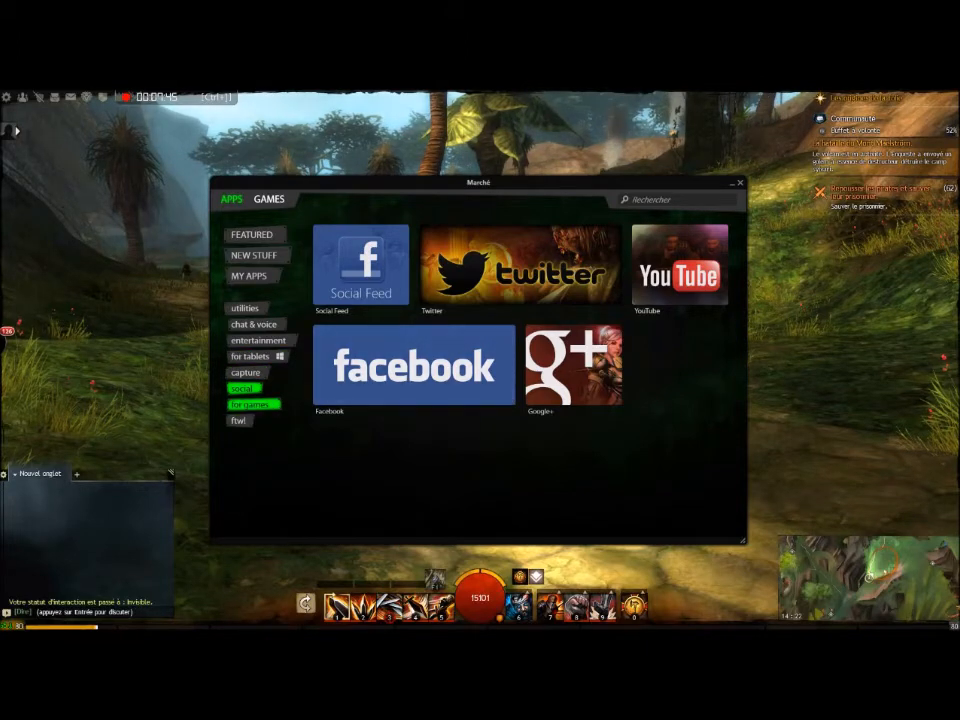
pyautogui.click(249, 404)
pyautogui.click(238, 420)
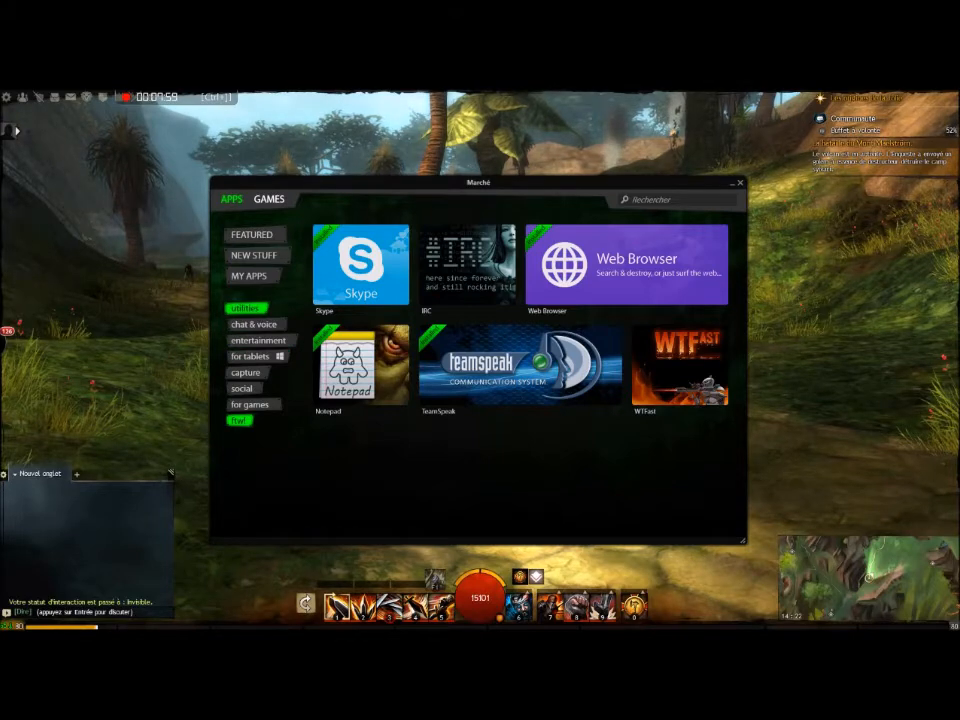
pyautogui.click(244, 308)
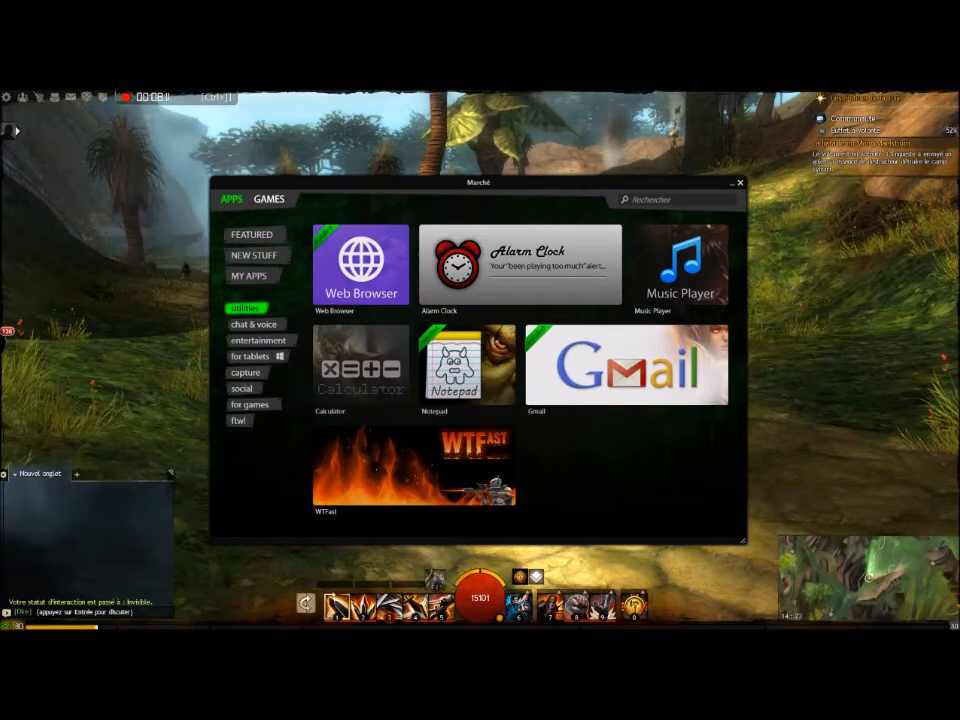
pyautogui.click(740, 183)
# - Open the TeamSpeak widget from the Overwolf dock, move it beside the minimap, and close it
pyautogui.moveTo(12, 342)
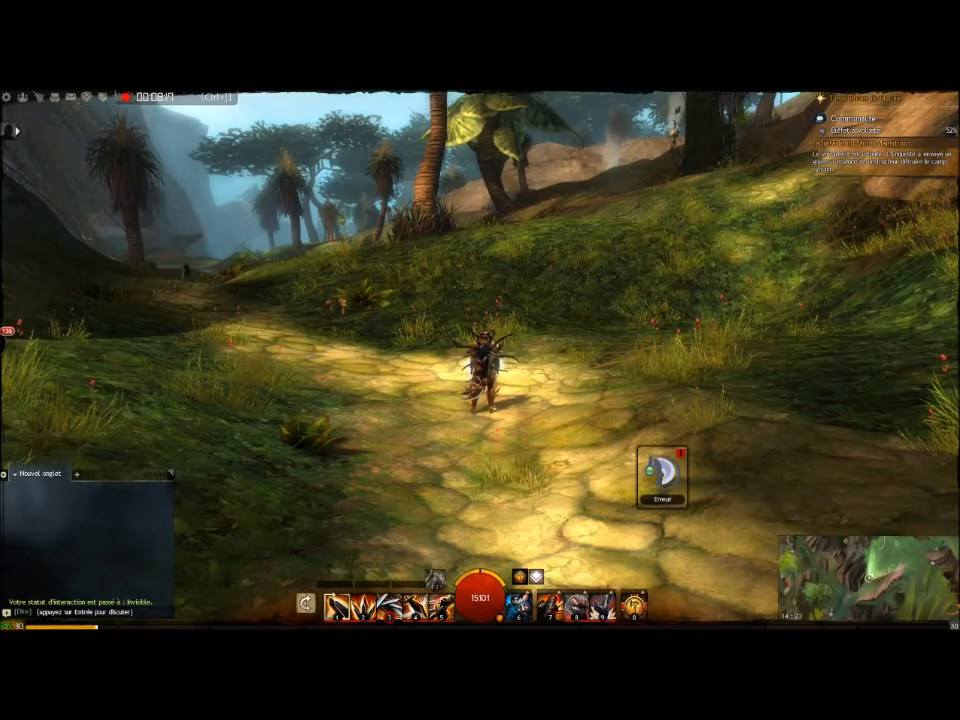
pyautogui.moveTo(662, 474); pyautogui.dragTo(737, 574)
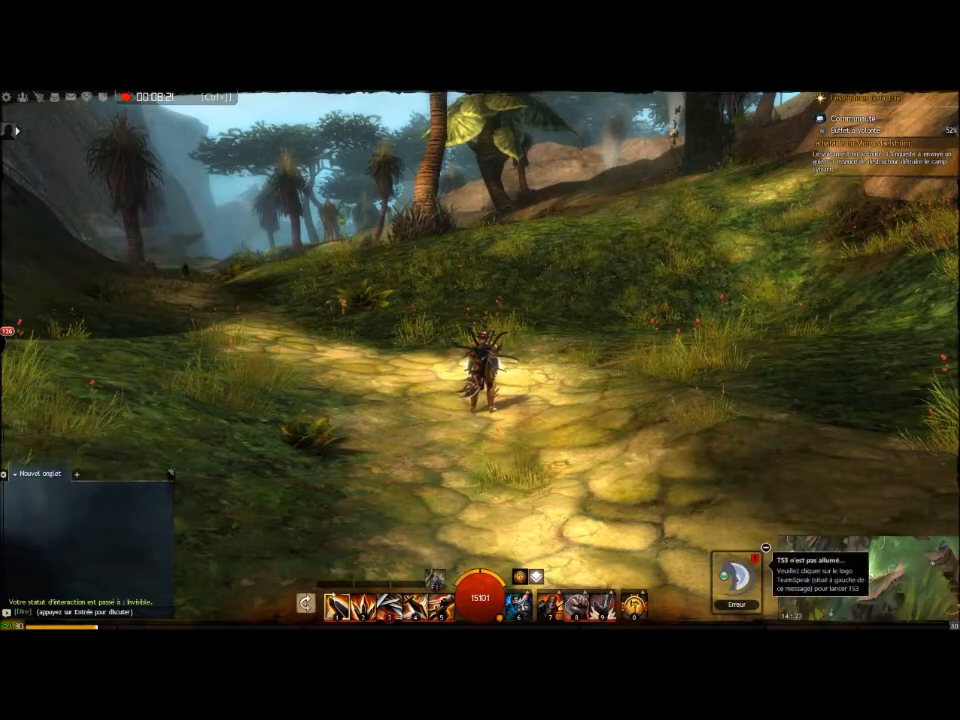
pyautogui.click(765, 549)
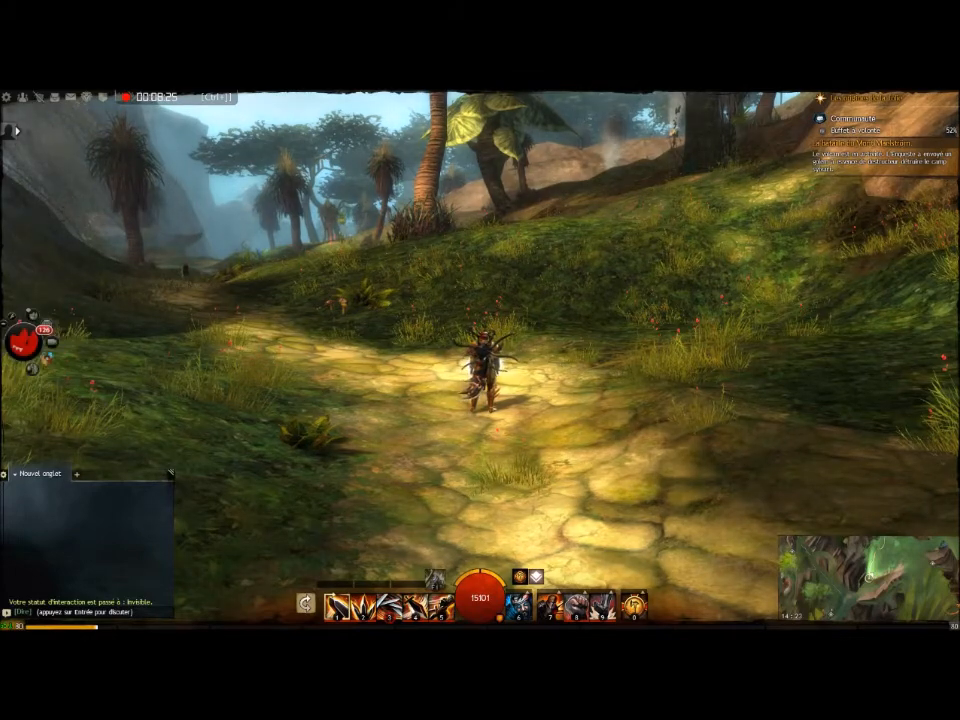
# - Expand the Overwolf dock to view its additional apps and open My Games
pyautogui.click(25, 342)
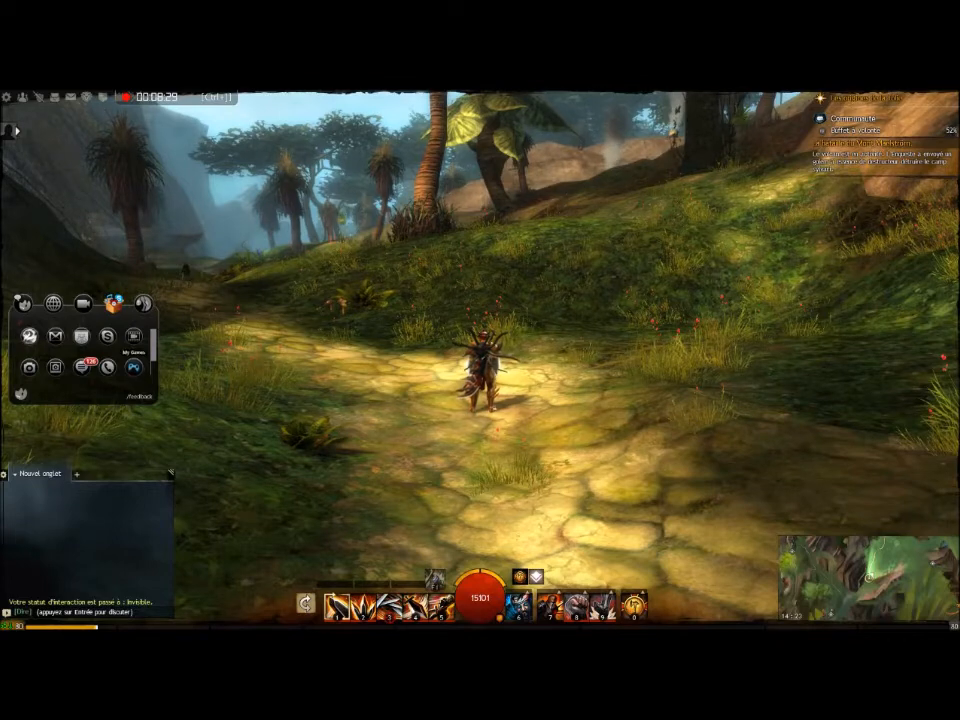
pyautogui.scroll(-1, 85, 350)
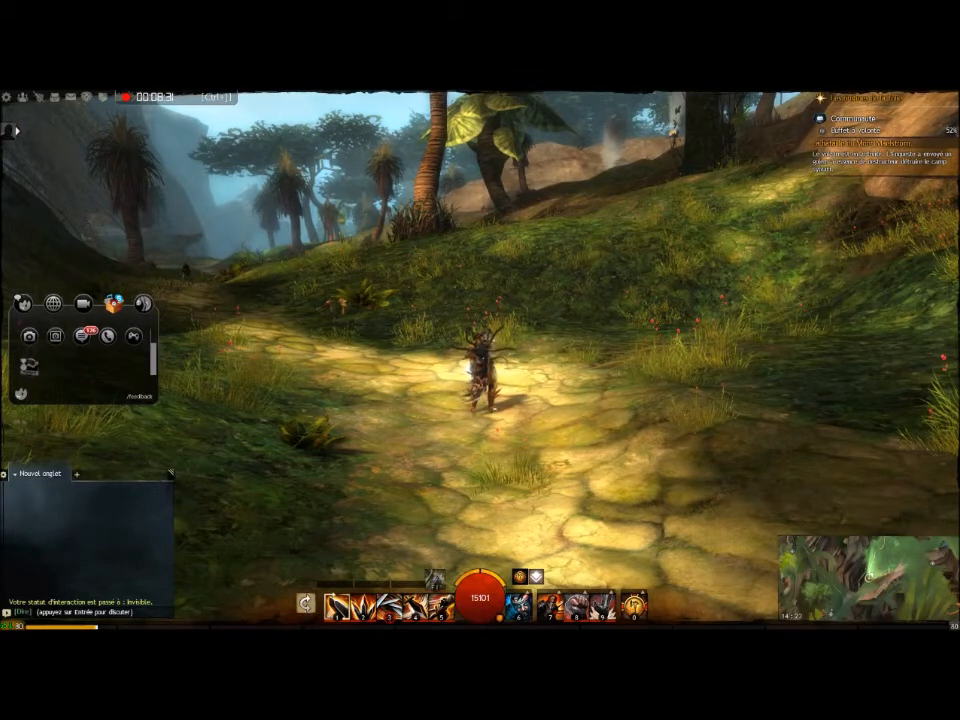
pyautogui.scroll(1, 85, 350)
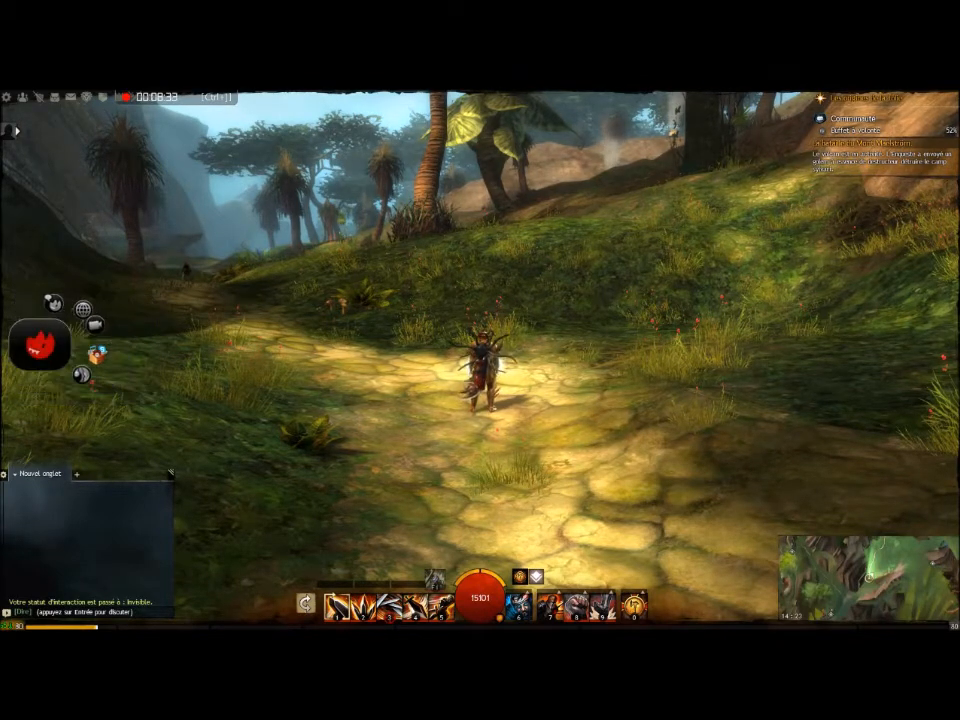
pyautogui.moveTo(27, 341)
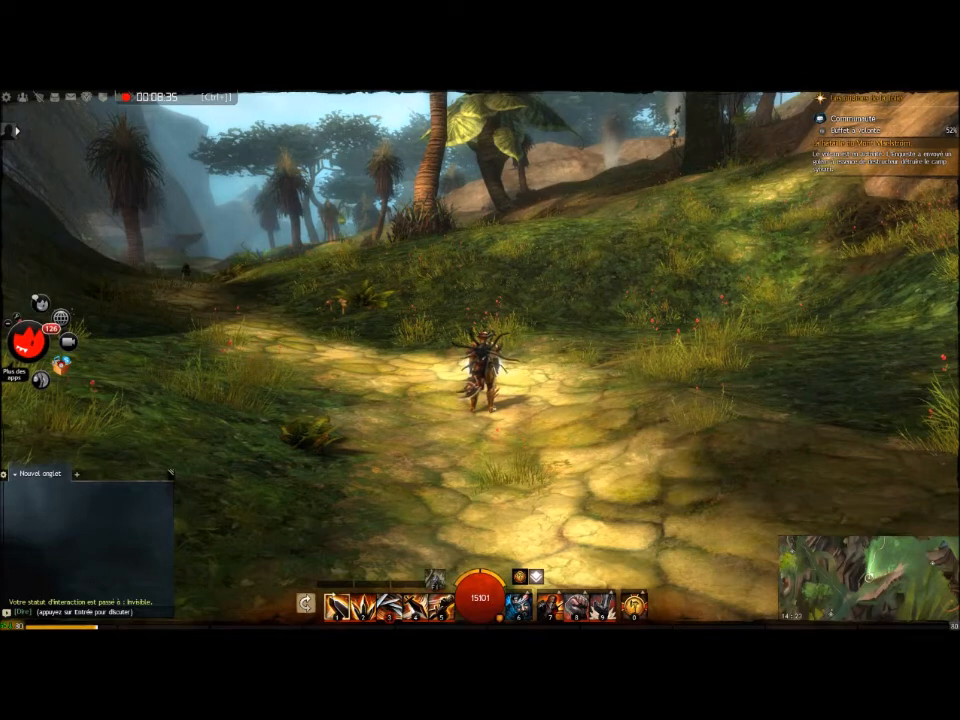
pyautogui.click(28, 341)
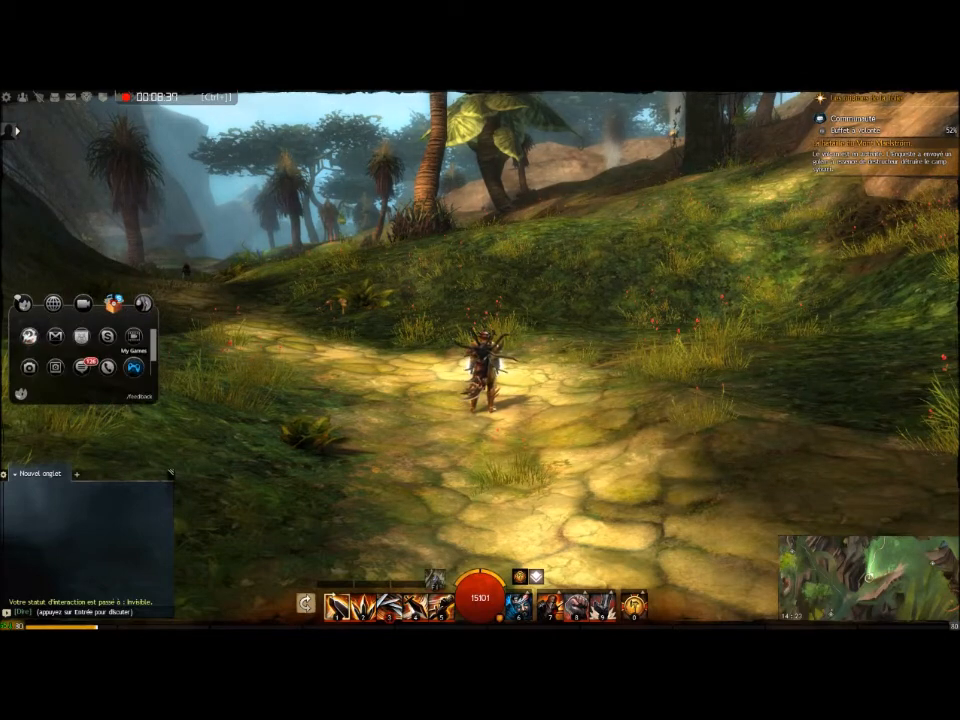
pyautogui.click(133, 367)
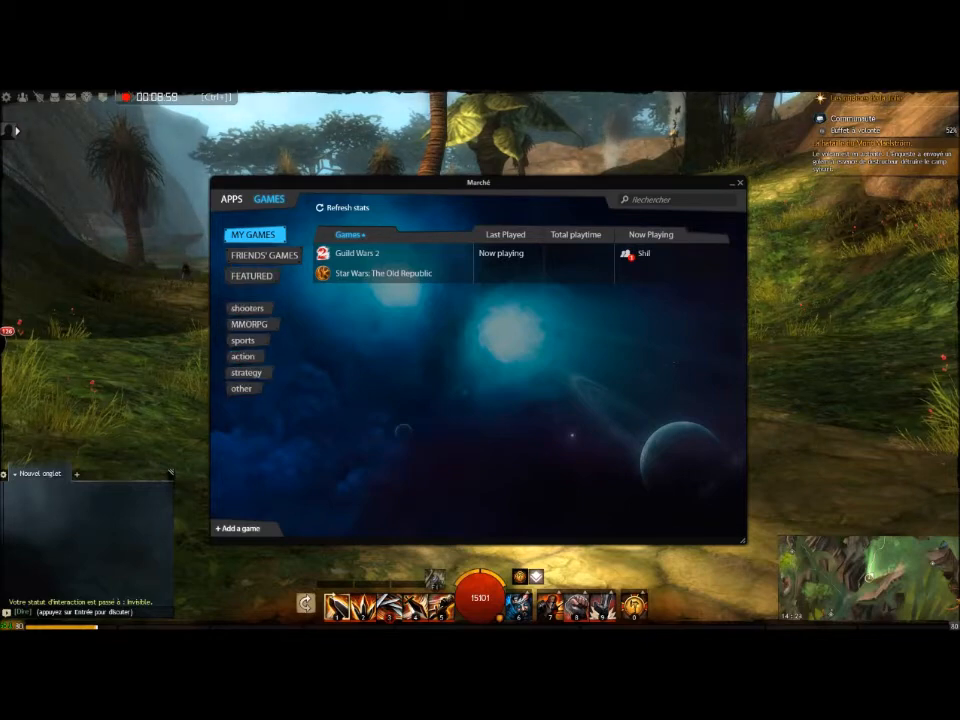
pyautogui.click(239, 528)
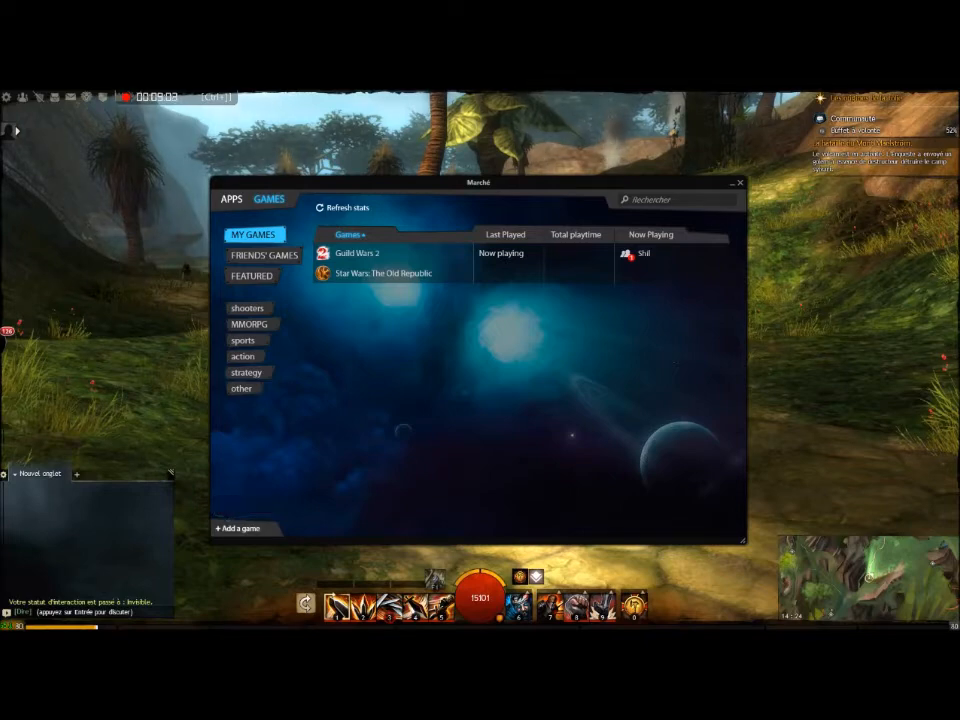
pyautogui.click(241, 507)
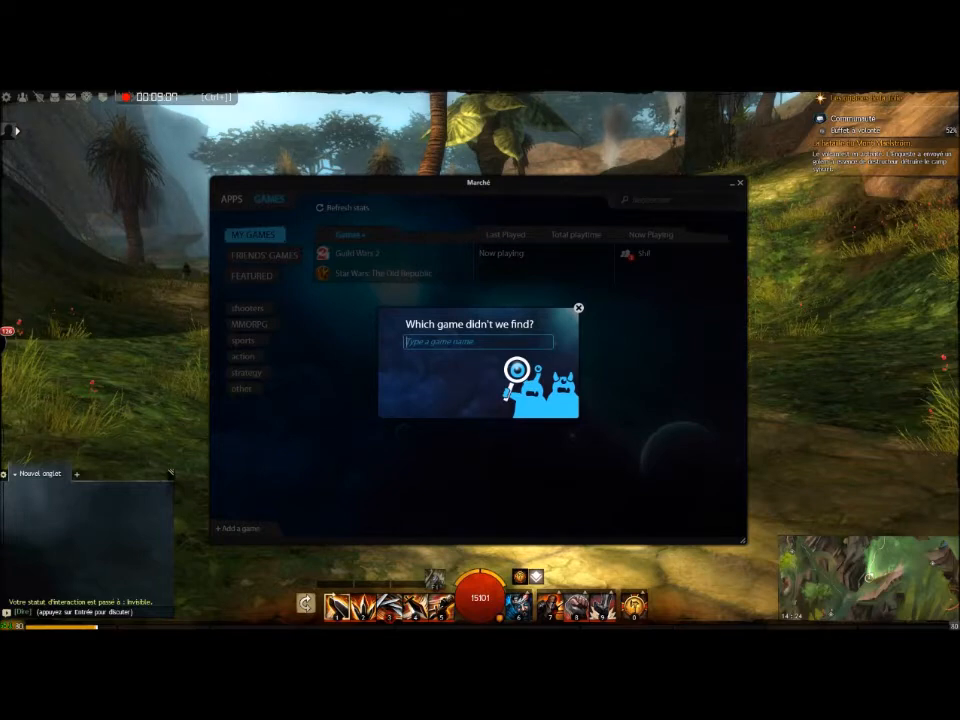
pyautogui.click(578, 308)
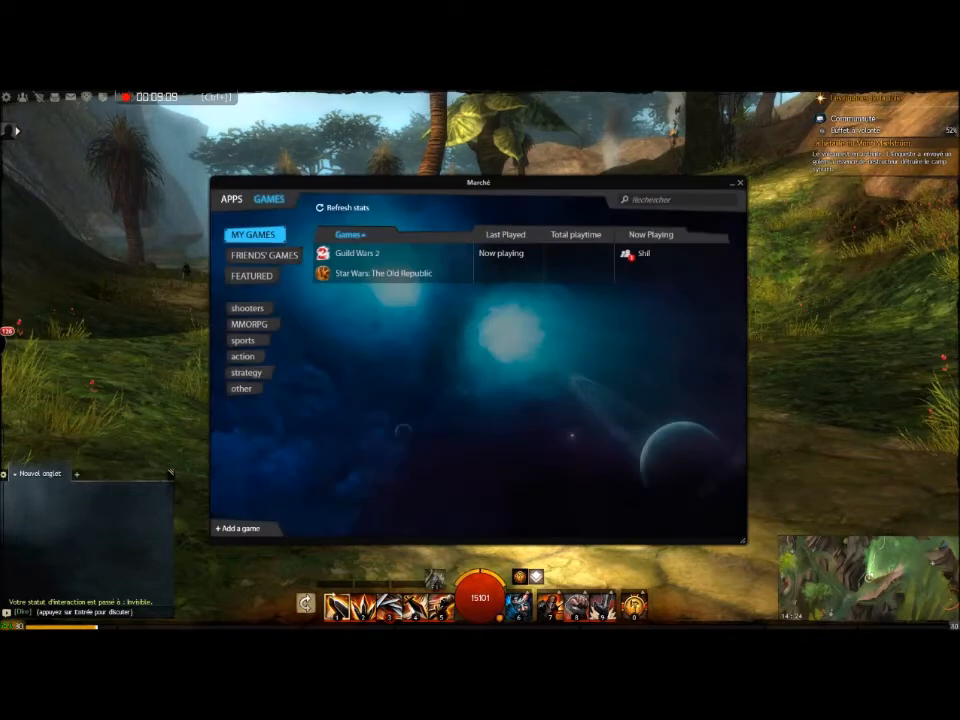
# - Start adding a game by manual selection and try to add Guild Wars 2 using the search text "guil"
pyautogui.click(239, 528)
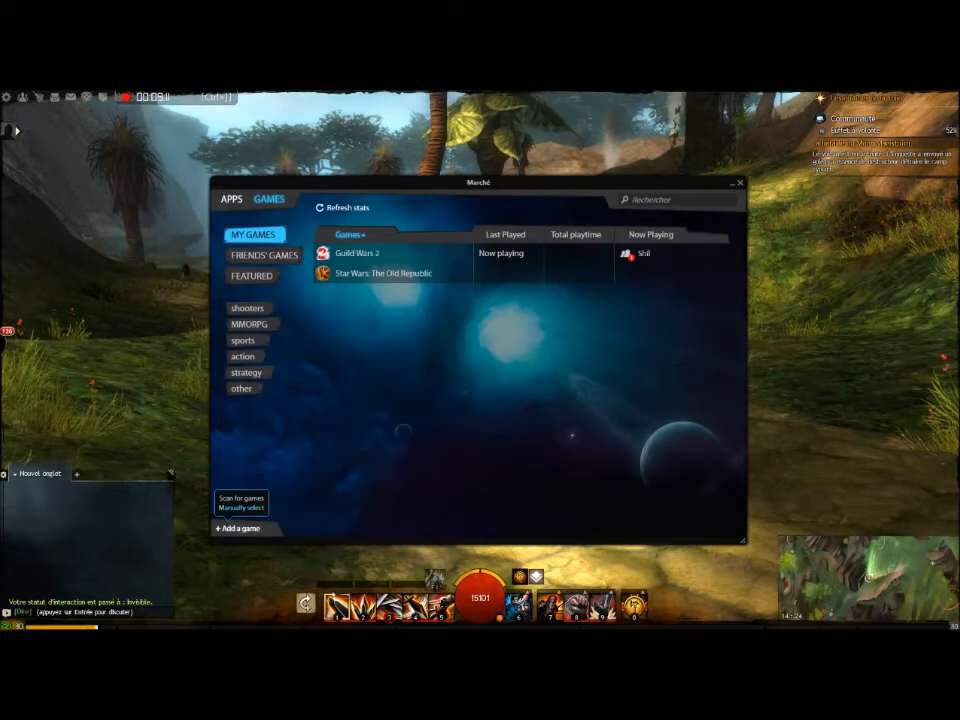
pyautogui.click(241, 507)
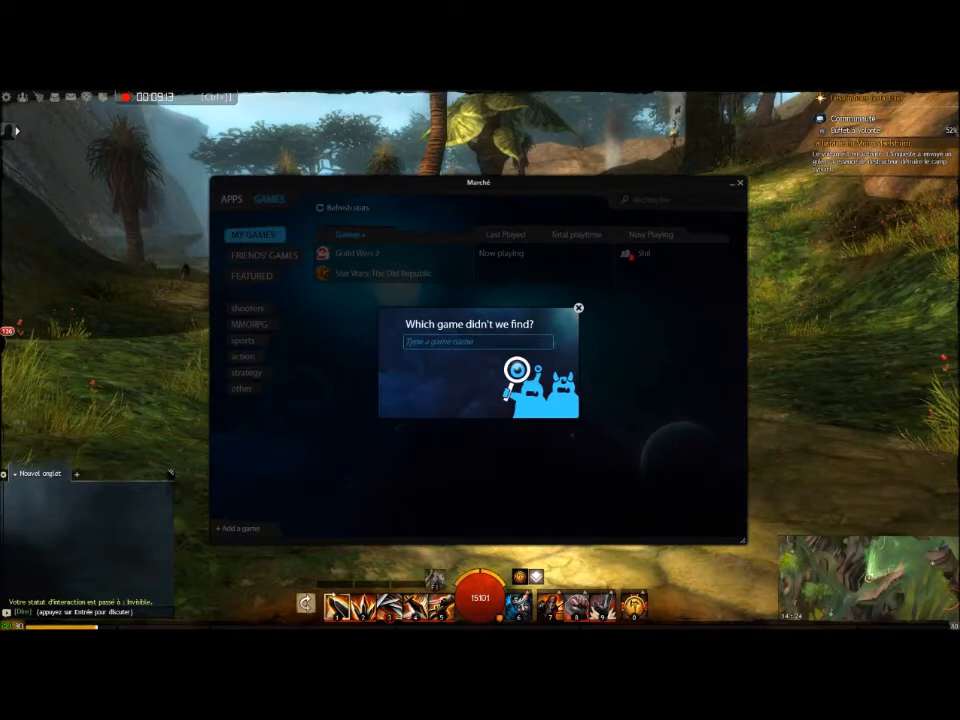
pyautogui.write('0')
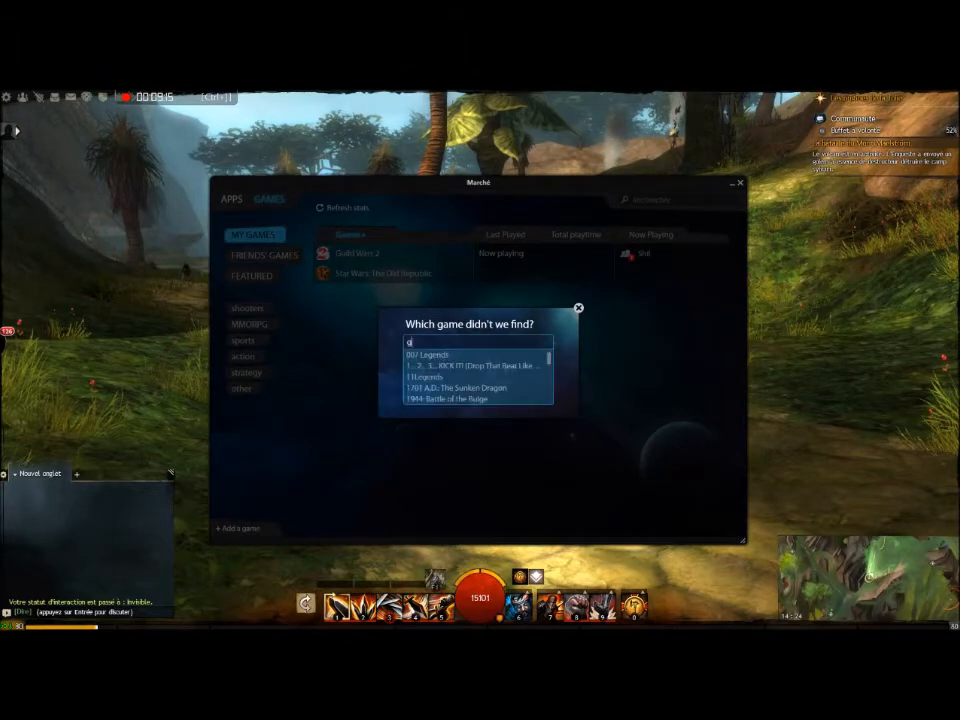
pyautogui.write('uil')
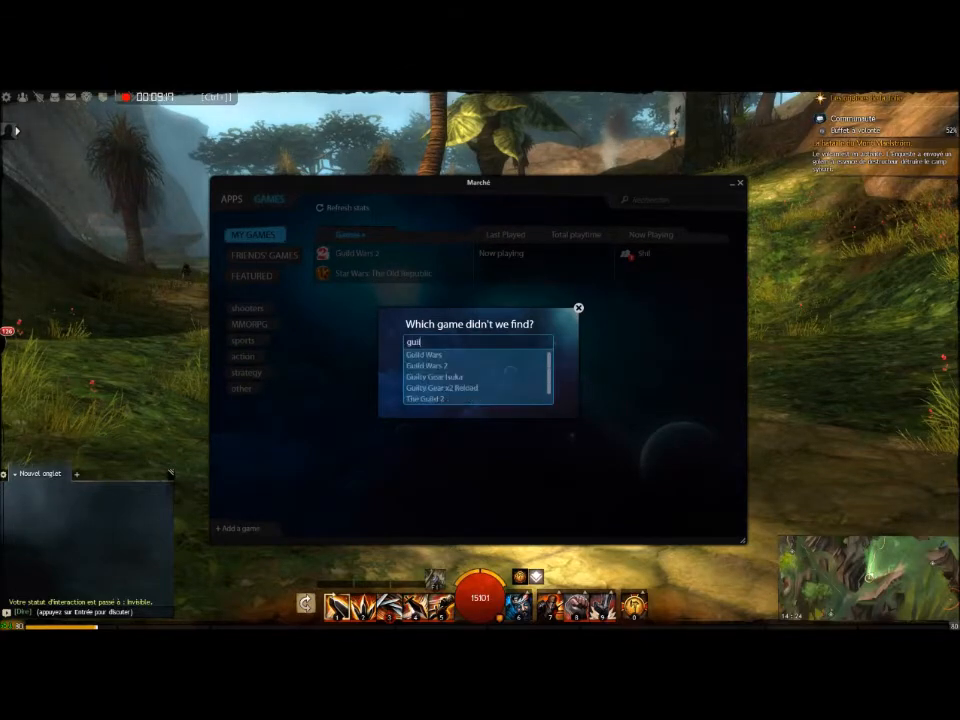
pyautogui.click(427, 366)
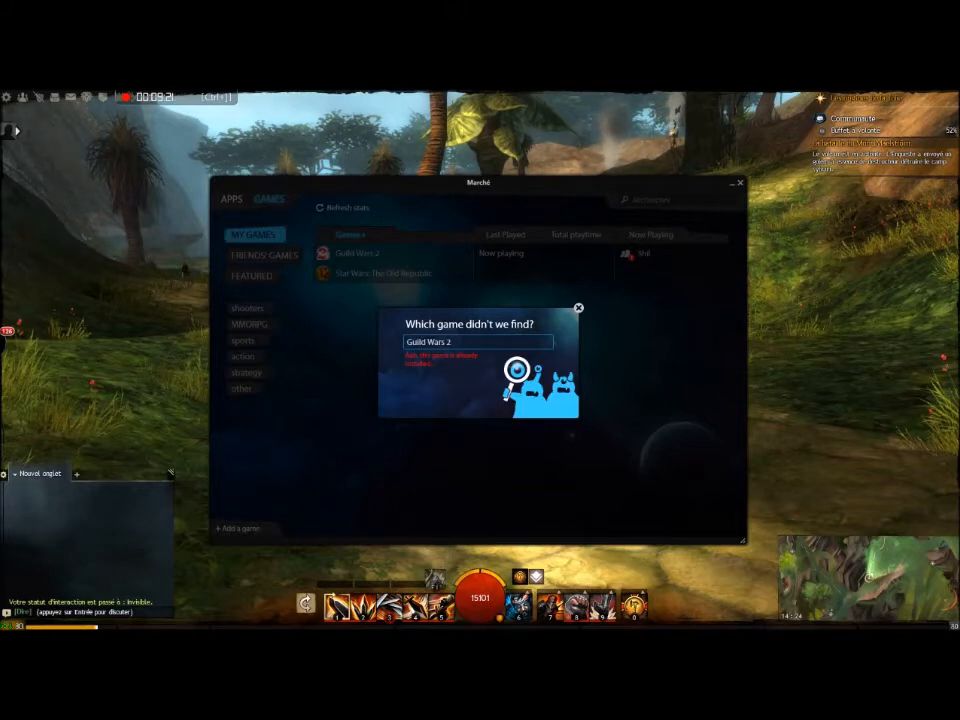
# - Try to add Batman: Arkham Origins (Single Player) by browsing for its installation folder, and cancel the addition
pyautogui.hotkey('ctrl', 'a')
pyautogui.press('BackSpace')
pyautogui.write('batma')
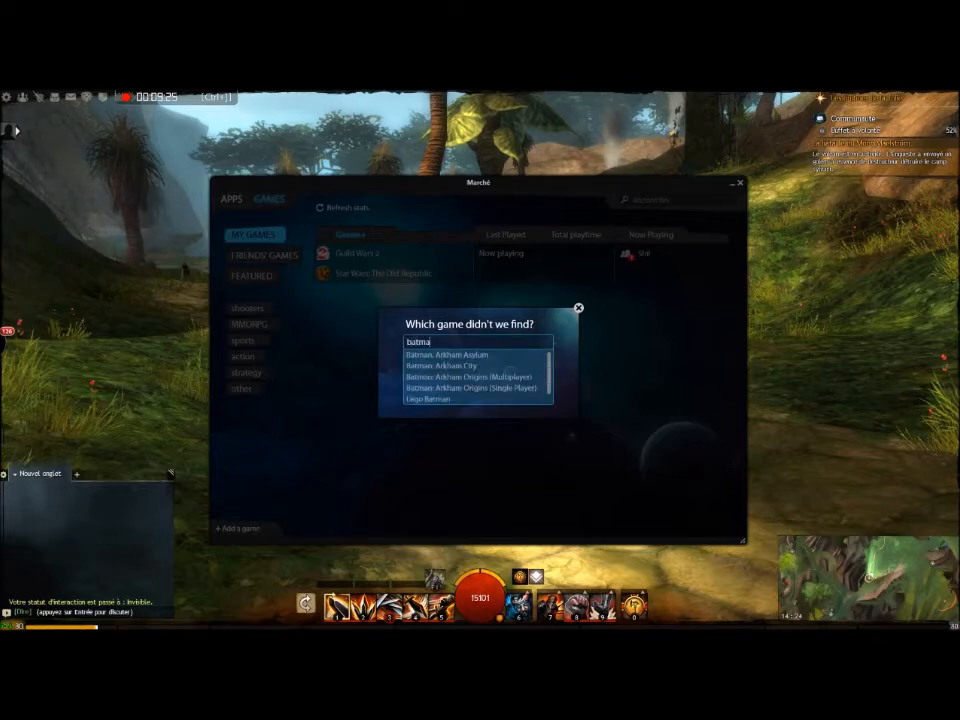
pyautogui.click(471, 388)
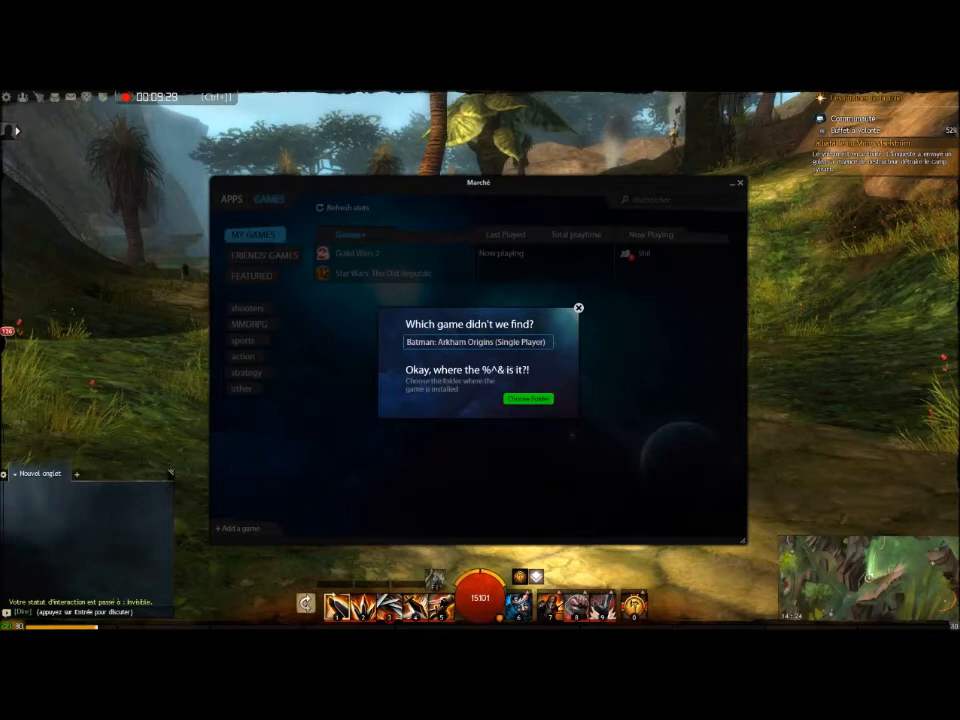
pyautogui.click(528, 399)
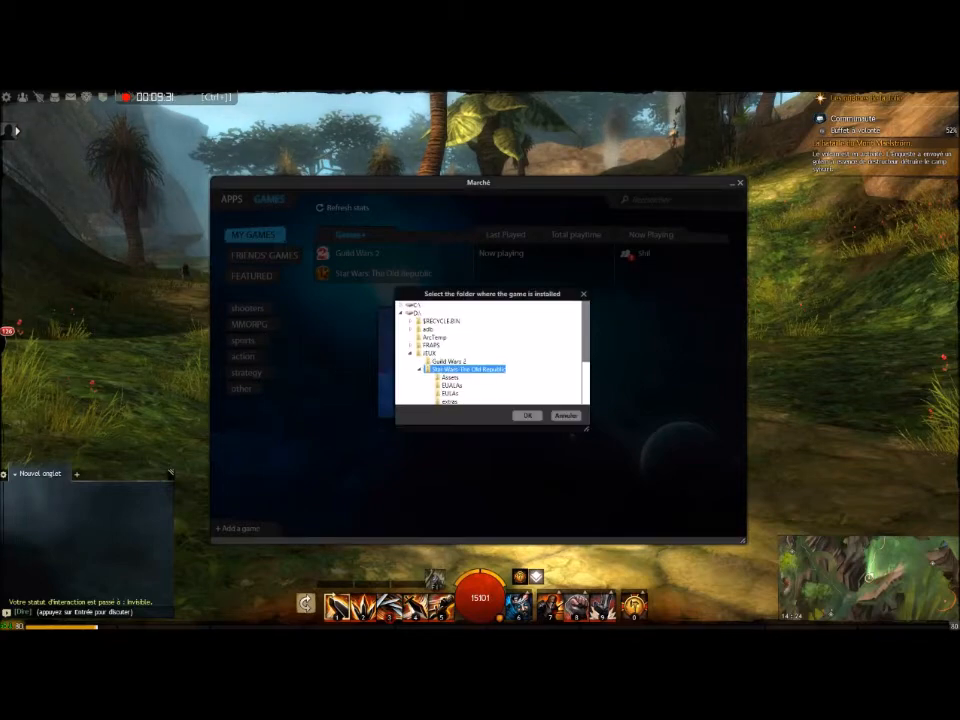
pyautogui.scroll(-3, 490, 353)
pyautogui.scroll(3, 490, 353)
pyautogui.scroll(-1, 490, 353)
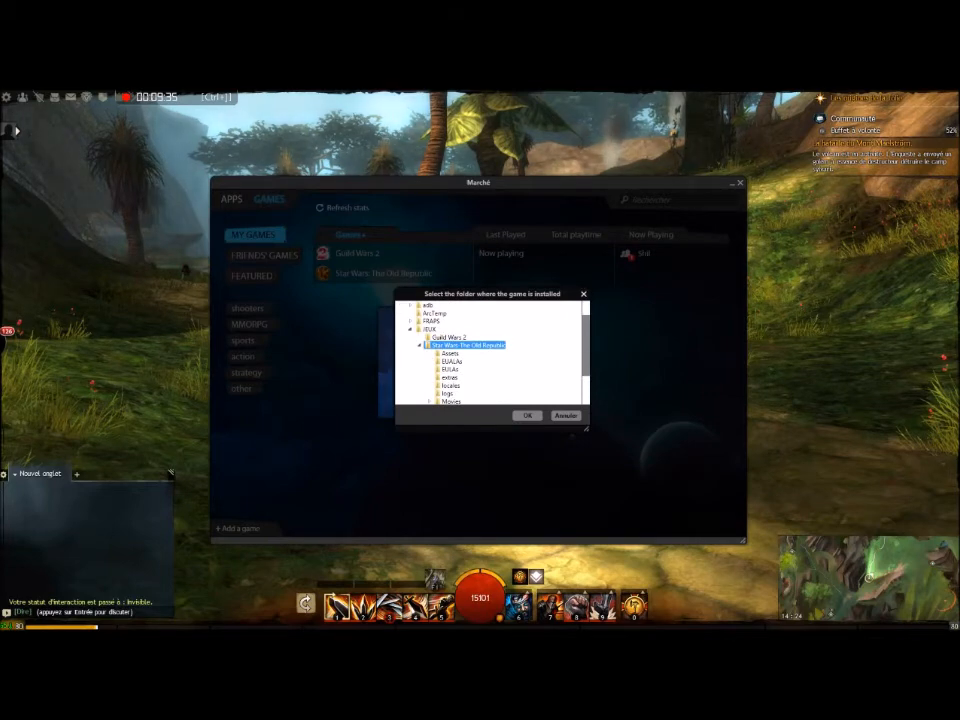
pyautogui.click(566, 415)
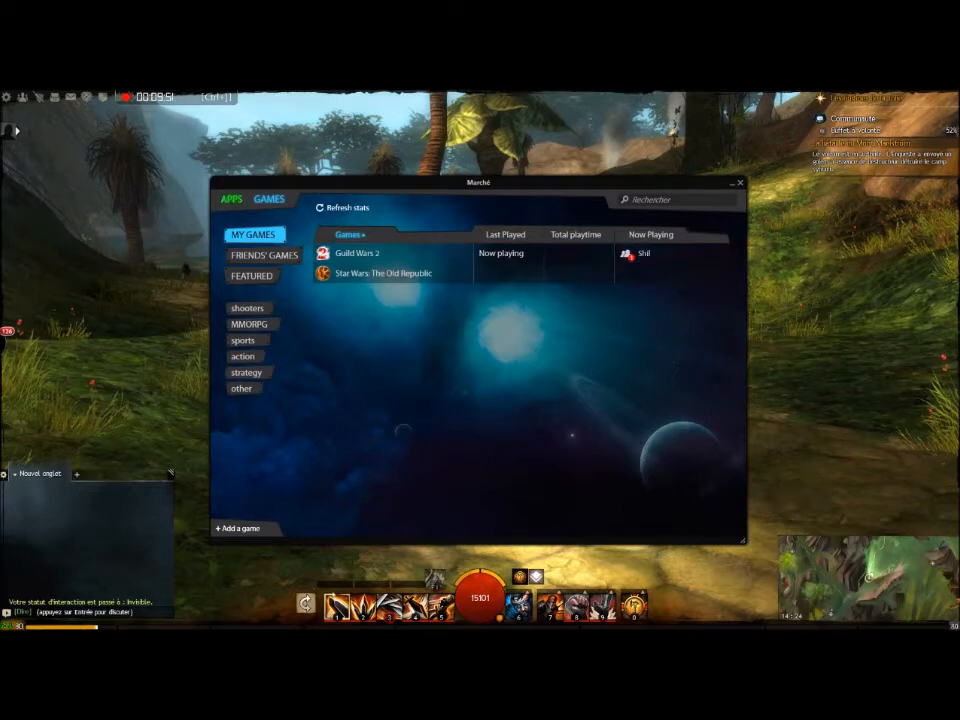
# - View the featured apps in the Overwolf store and close the store
pyautogui.click(231, 198)
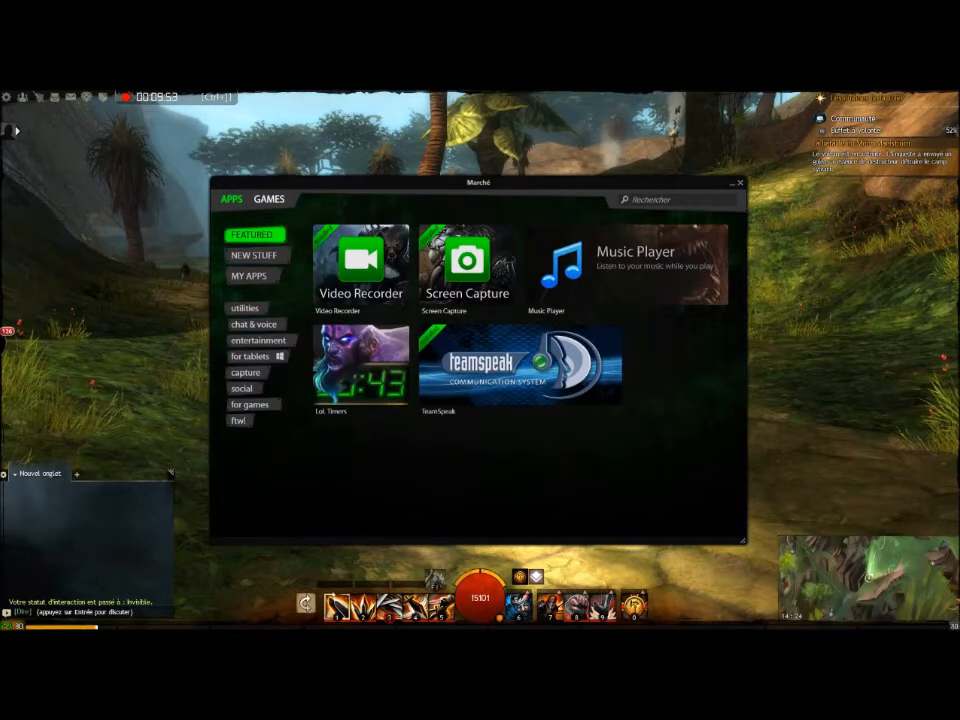
pyautogui.click(740, 183)
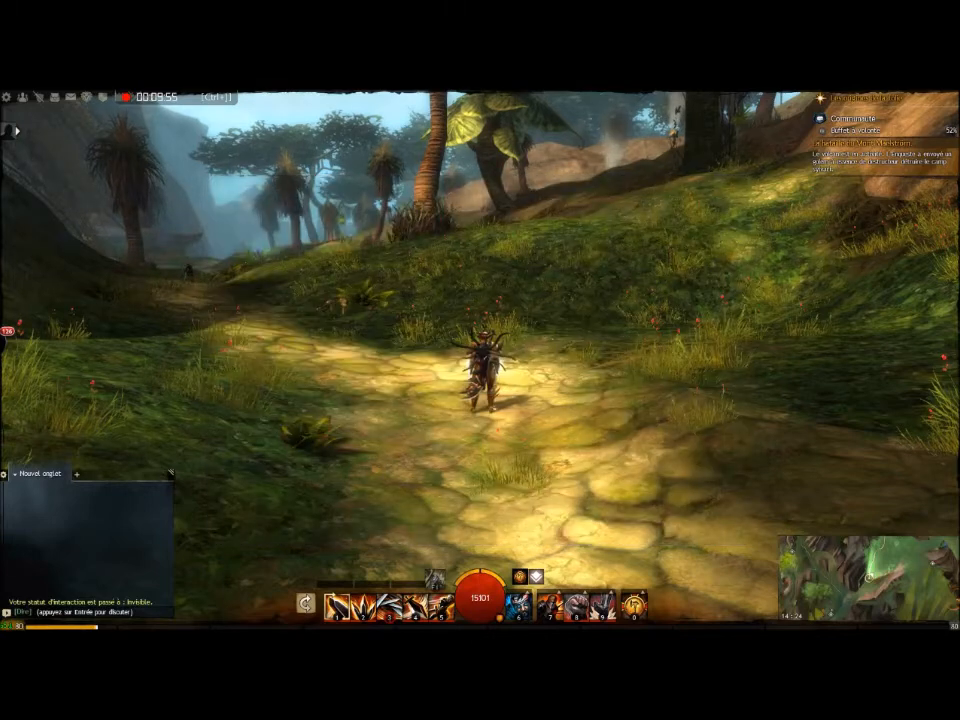
# - Open the Overwolf settings from the dock and look through the video capture options
pyautogui.moveTo(8, 335)
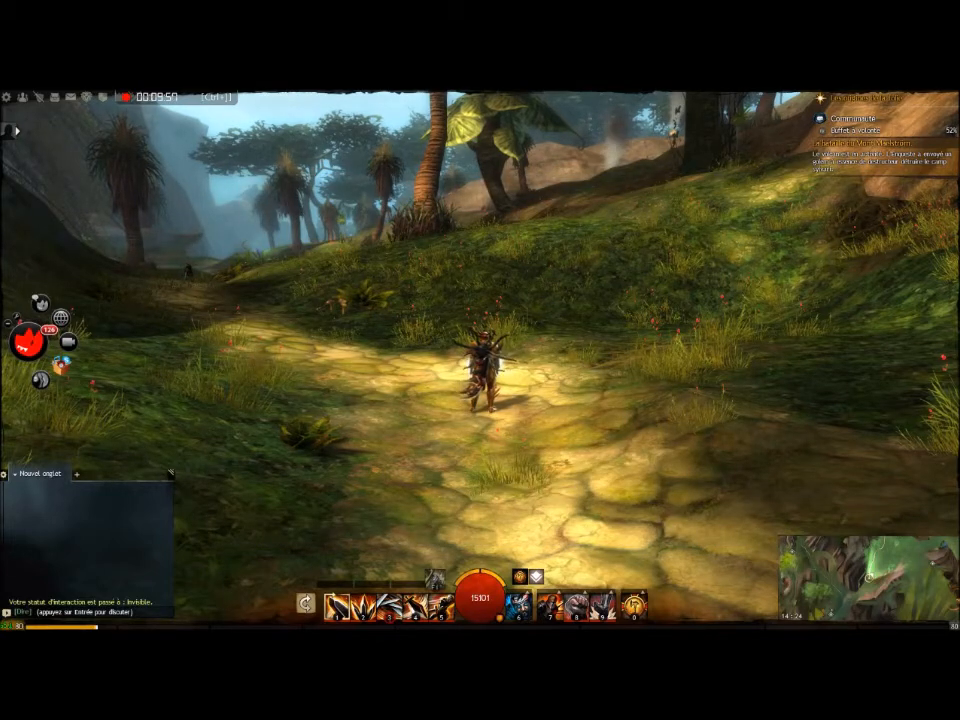
pyautogui.click(17, 317)
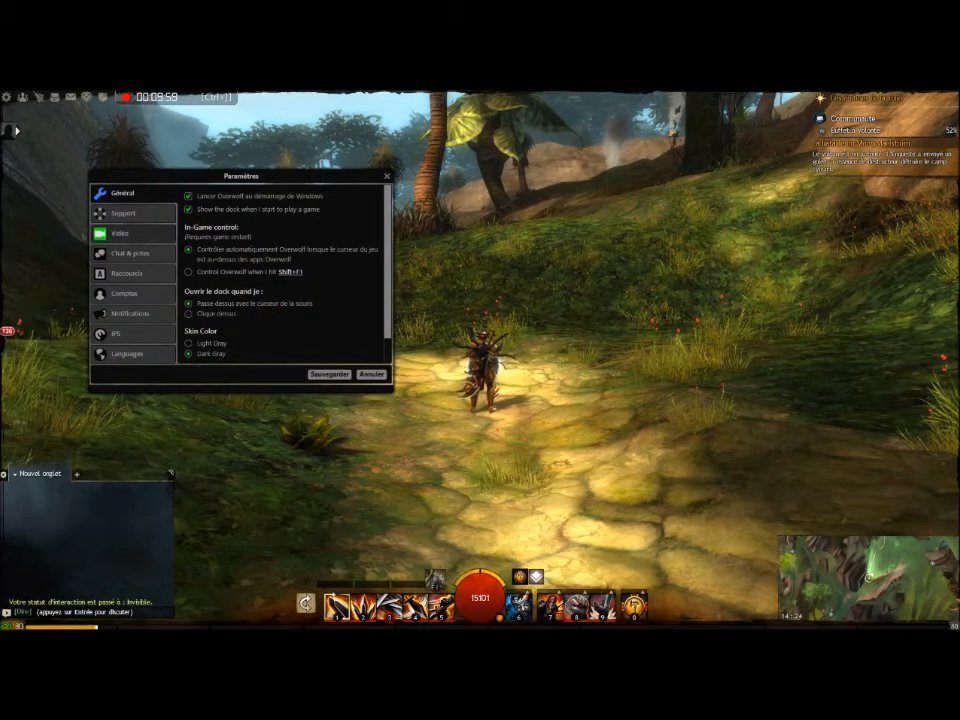
pyautogui.click(122, 234)
pyautogui.scroll(-3, 283, 270)
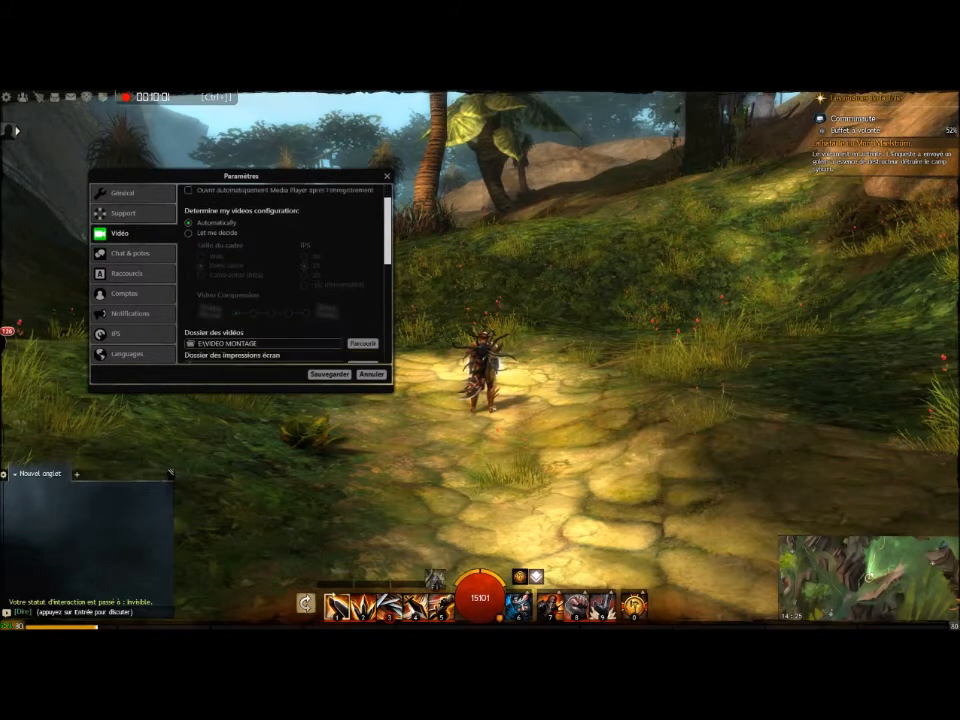
pyautogui.scroll(-6, 283, 270)
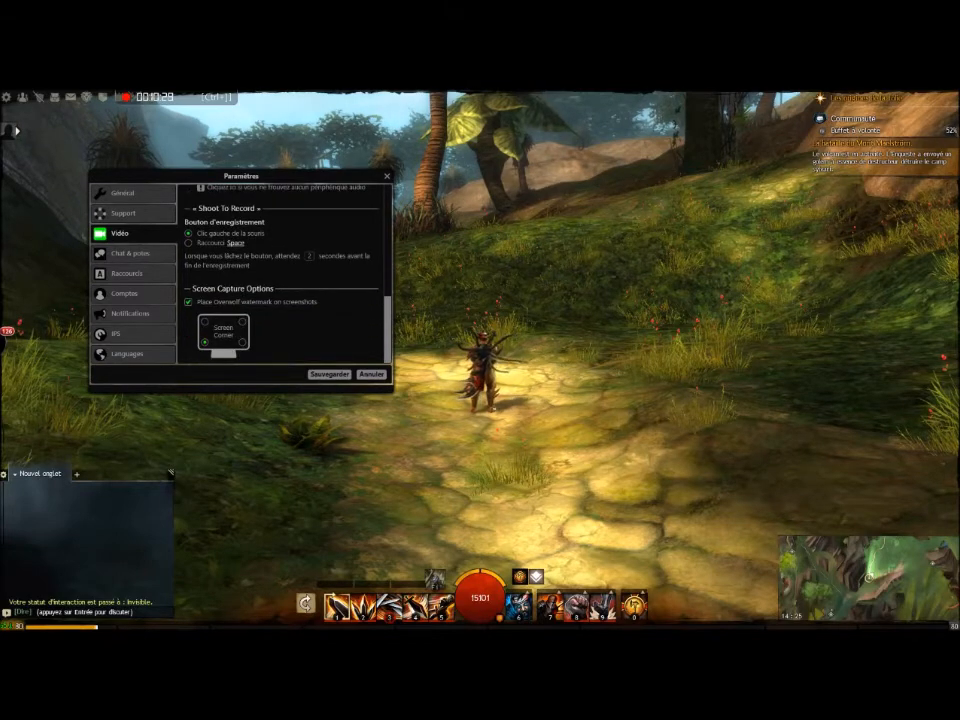
pyautogui.scroll(8, 283, 275)
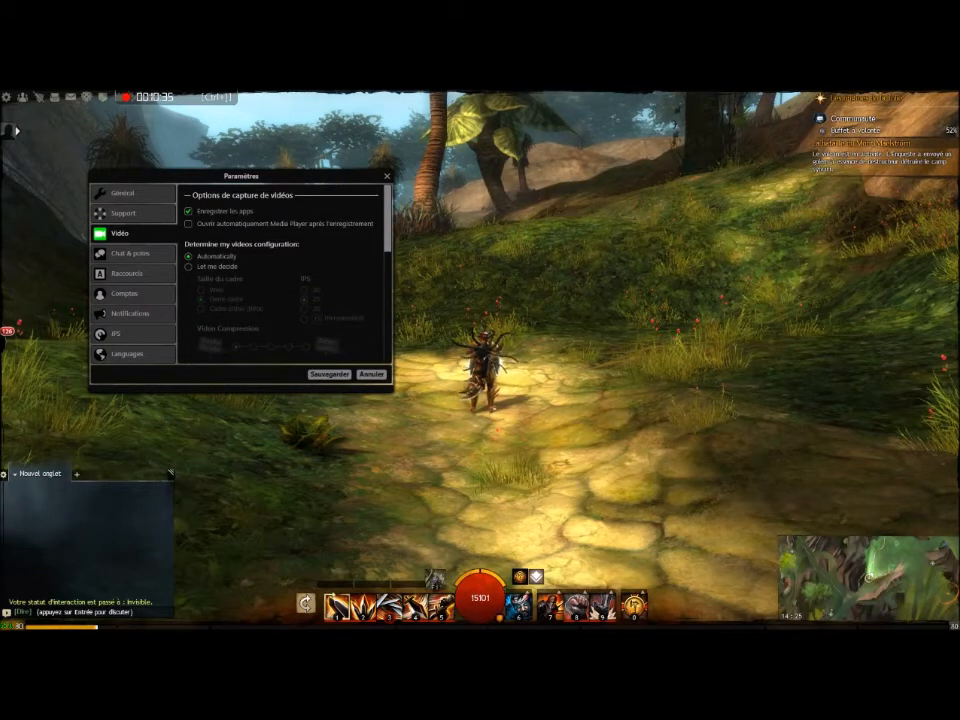
# - Look through the language, FPS, notification and account settings, including the IM services, and close the settings
pyautogui.click(128, 354)
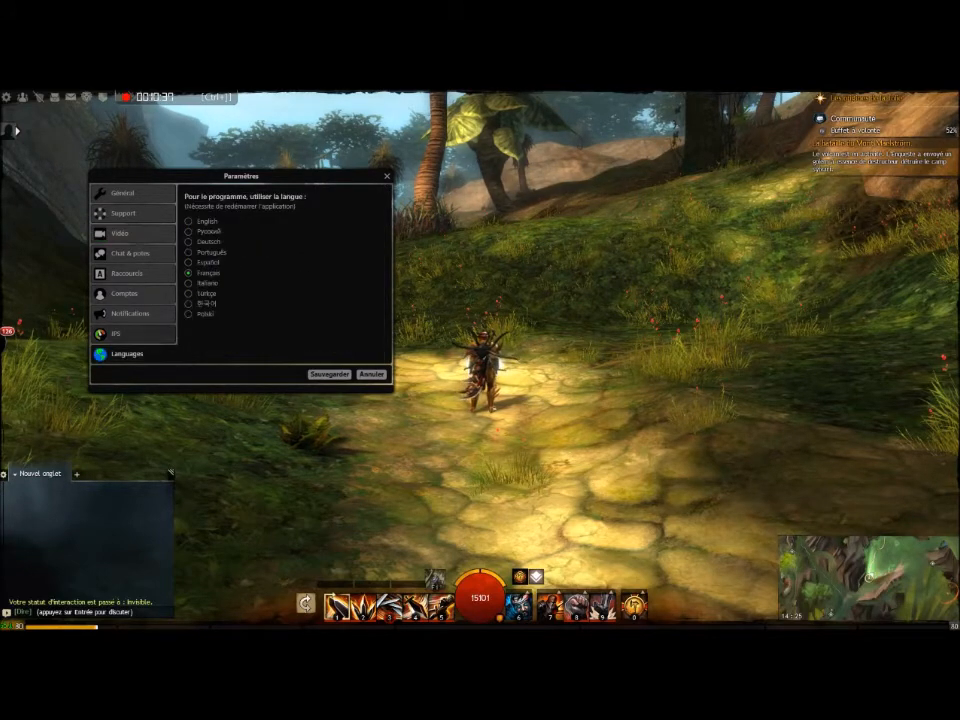
pyautogui.click(128, 334)
pyautogui.click(128, 314)
pyautogui.click(128, 294)
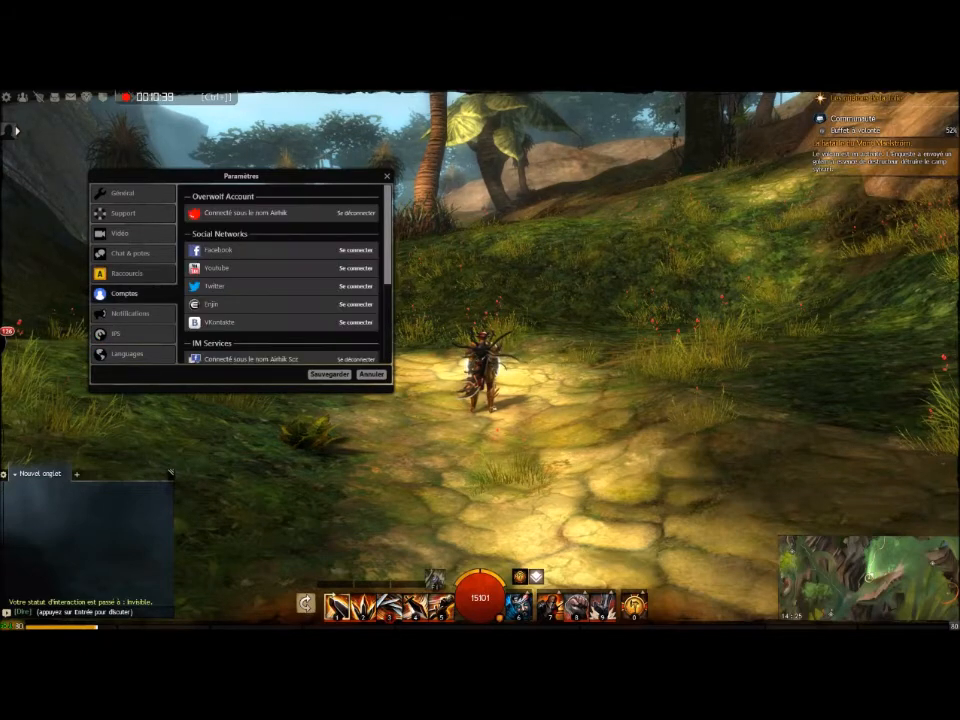
pyautogui.scroll(-5, 280, 280)
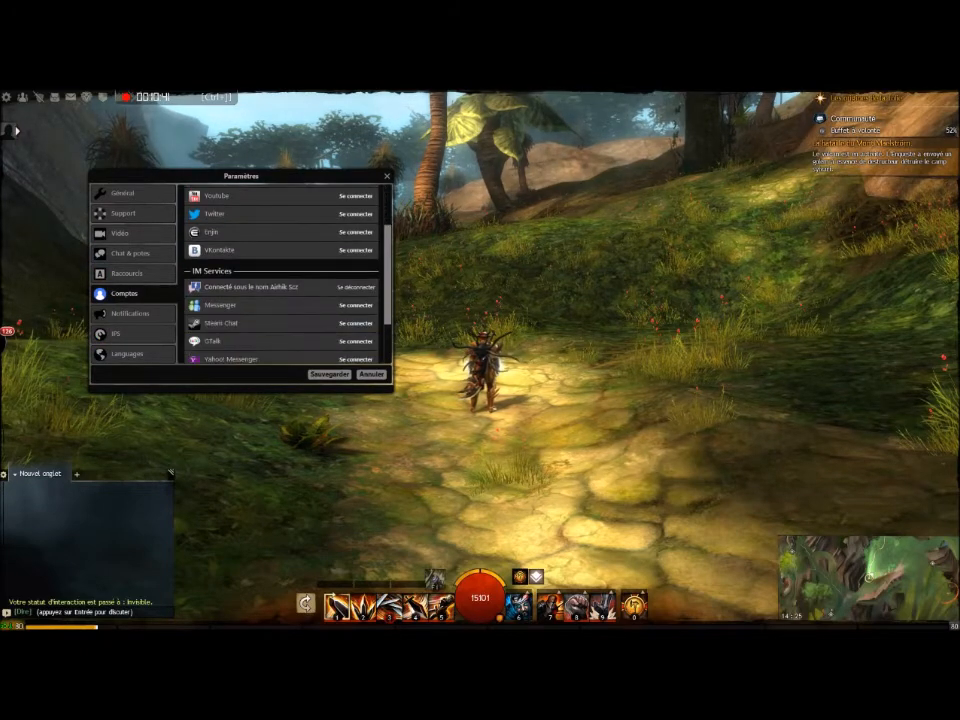
pyautogui.scroll(-2, 280, 270)
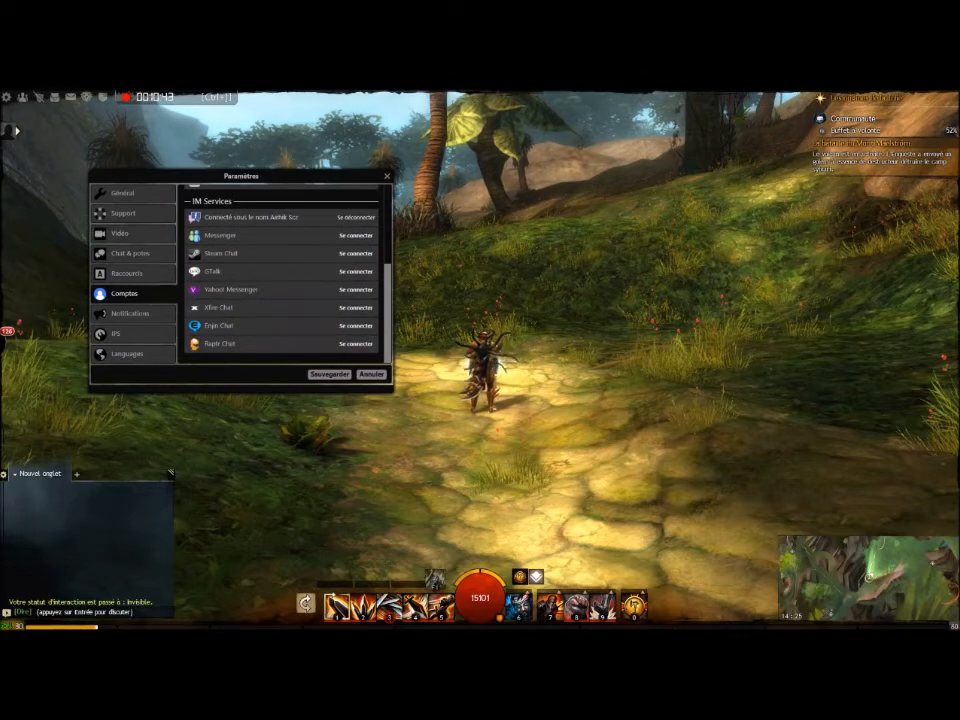
pyautogui.press('Escape')
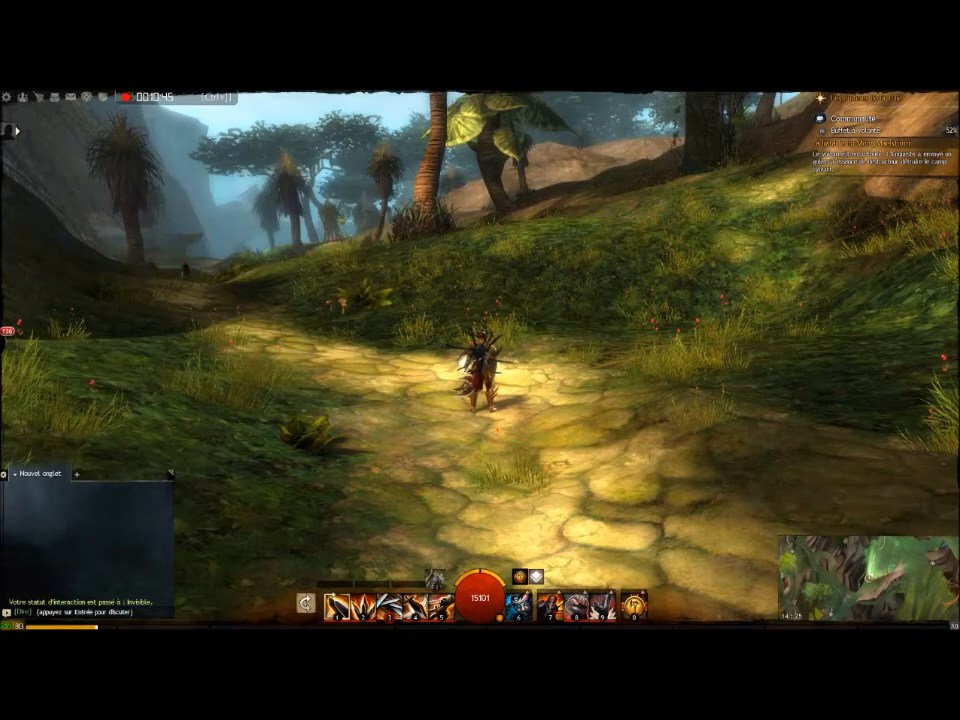
# - Run the character around the grassy slopes beside the stone path
pyautogui.press('z')
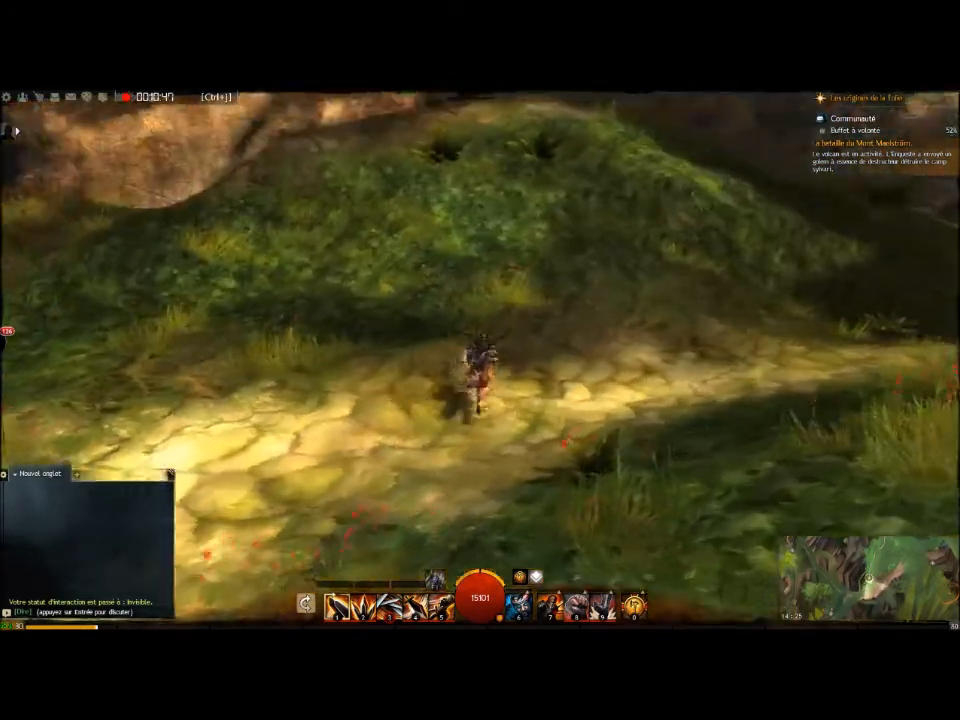
pyautogui.press('z')
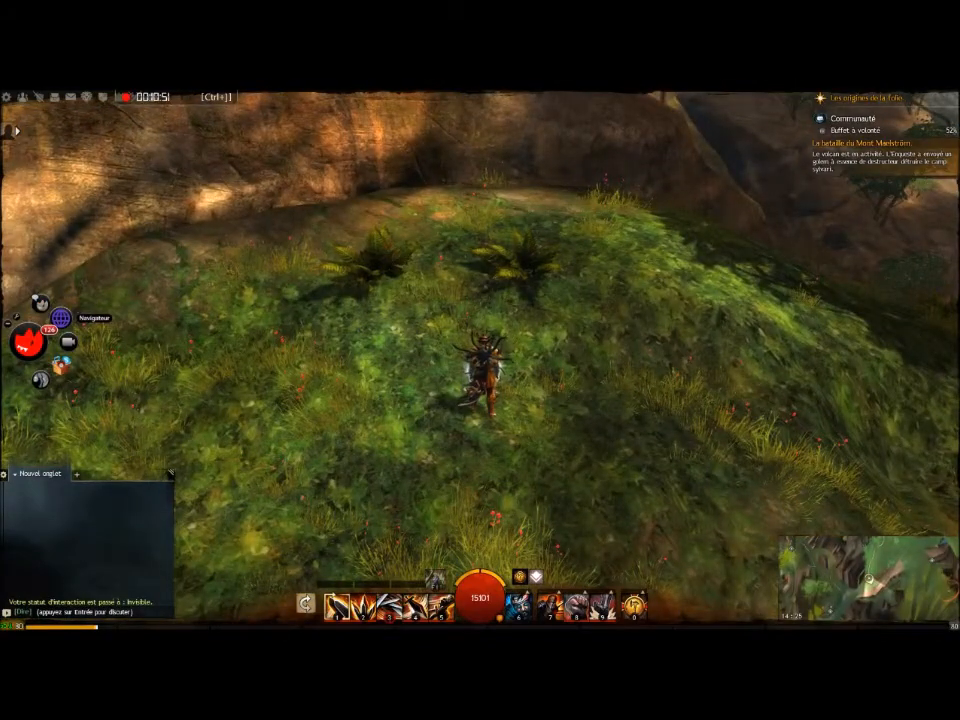
pyautogui.press('z')
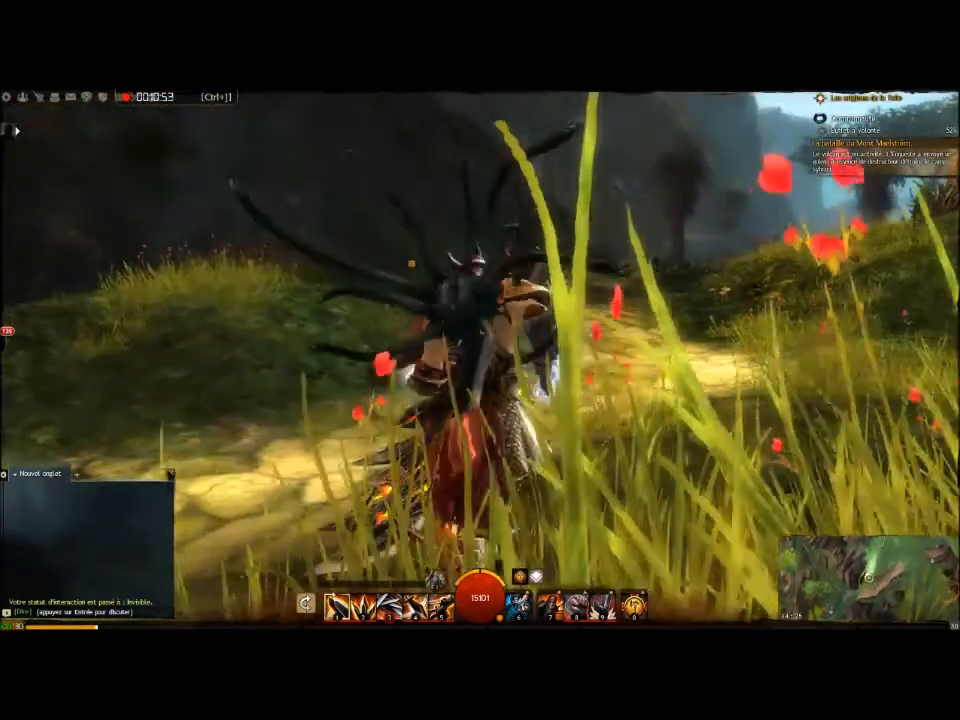
pyautogui.press('z')
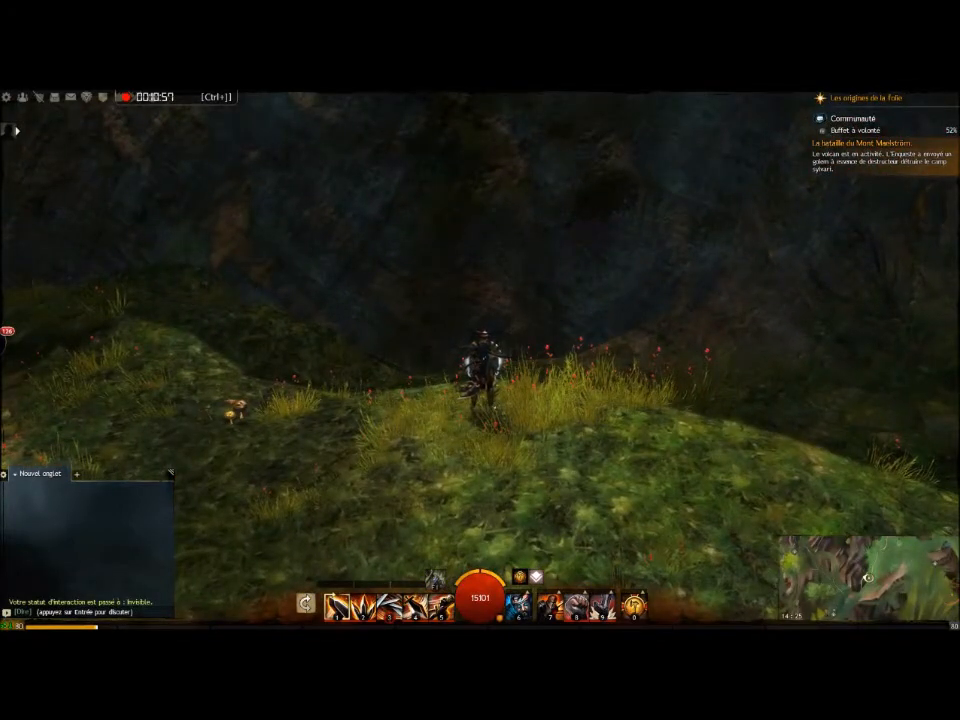
pyautogui.press('z')
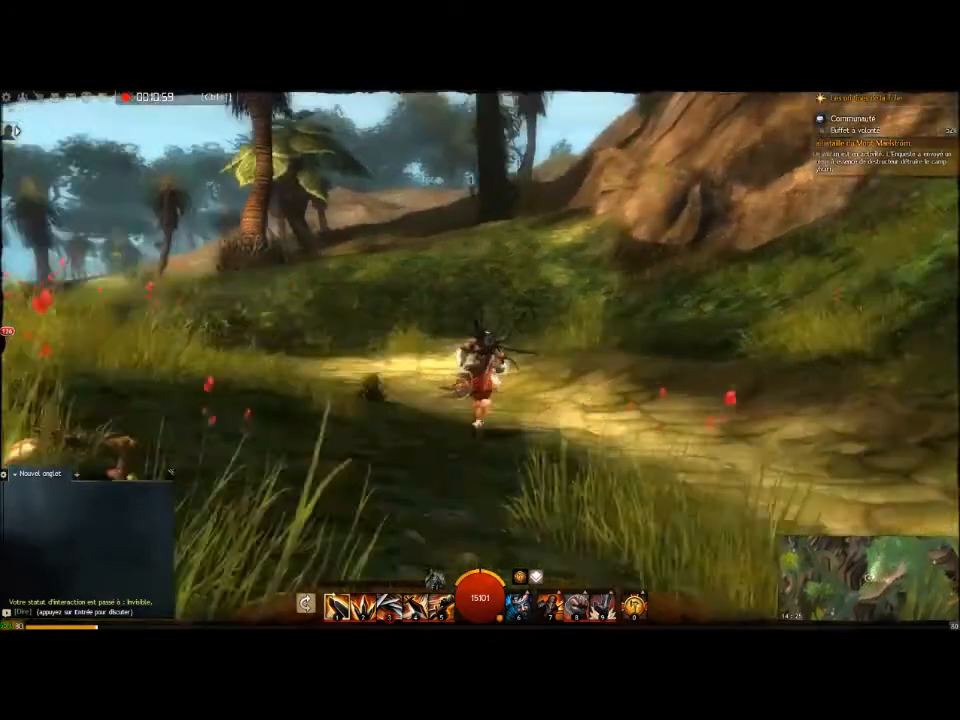
pyautogui.press('z')
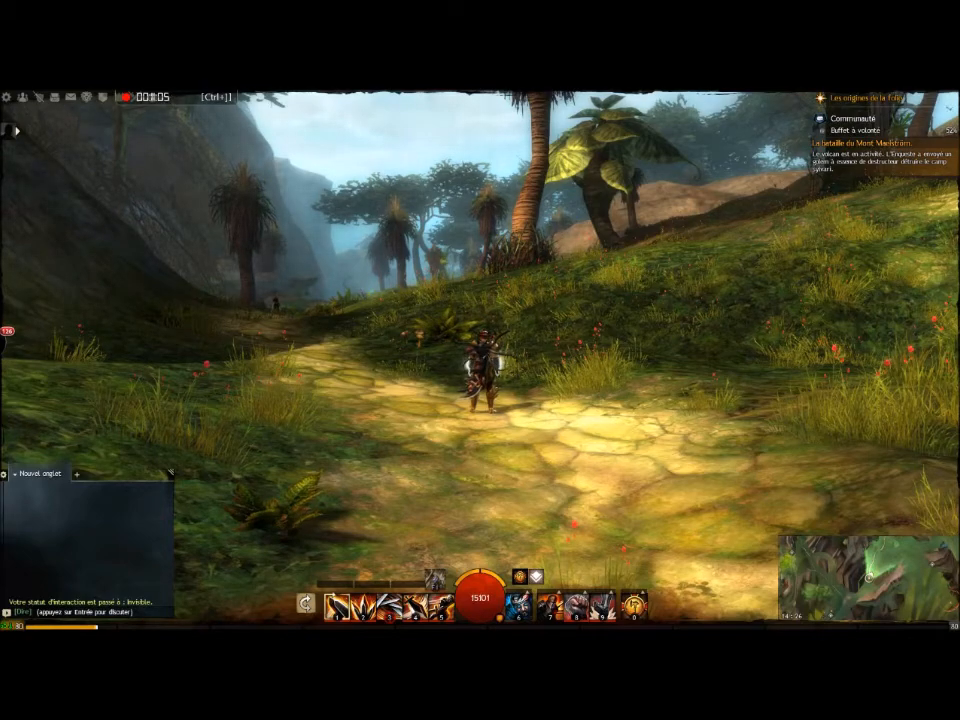
pyautogui.press('d')
pyautogui.press('w')
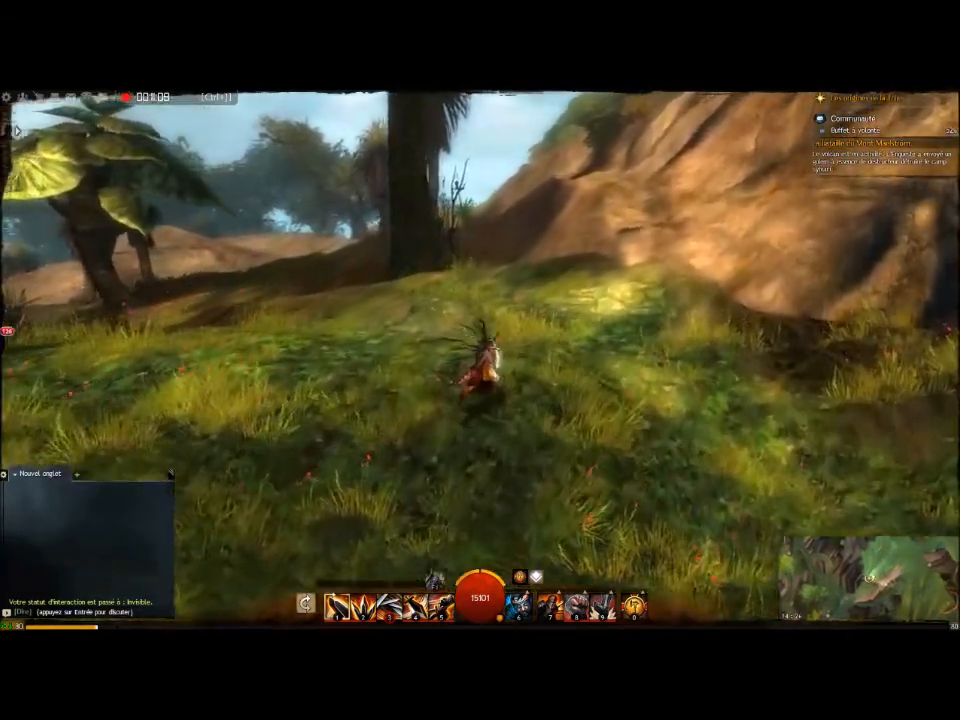
# - Open the chat widget from the Overwolf dock and display its Facebook contacts
pyautogui.moveTo(8, 338)
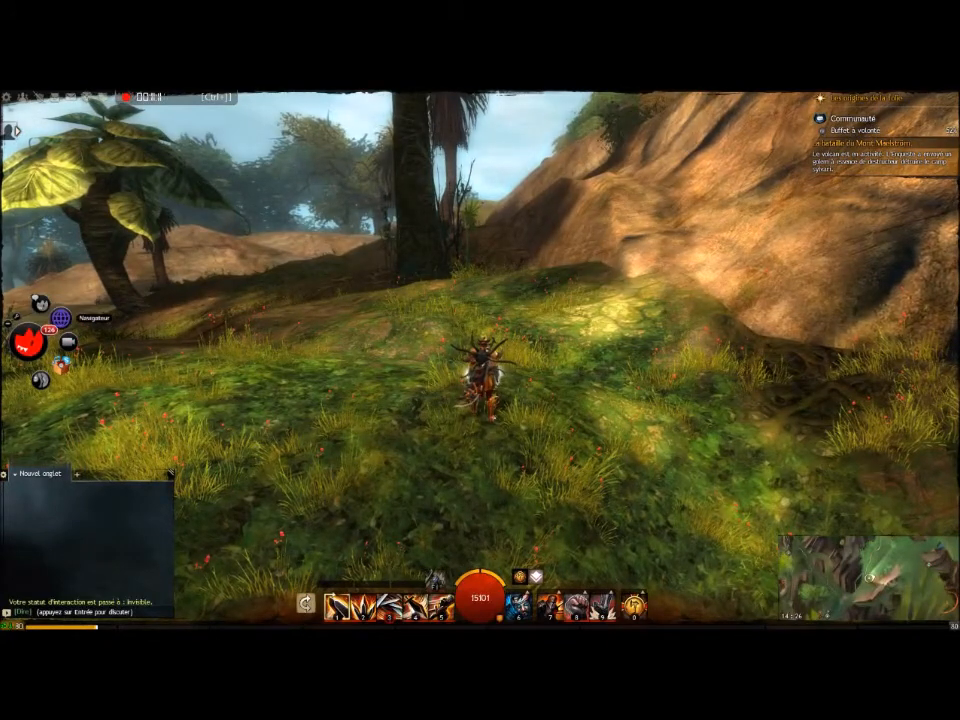
pyautogui.click(40, 303)
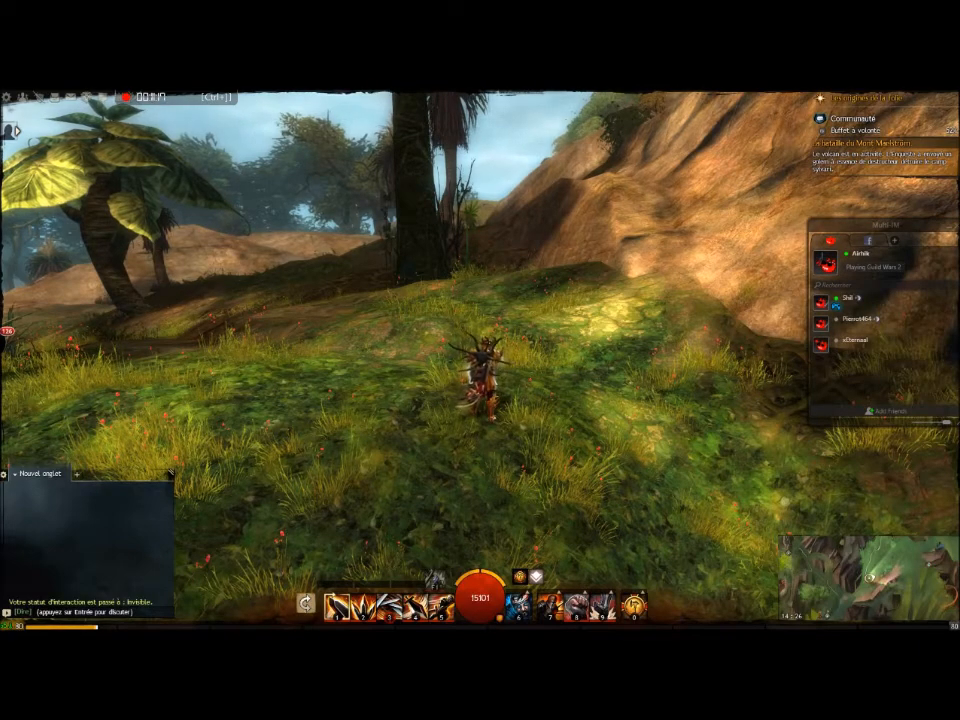
pyautogui.click(868, 241)
# - Turn the character around and run along the forest path with the chat widget still open
pyautogui.moveTo(640, 205); pyautogui.dragTo(380, 250)
pyautogui.press('z')
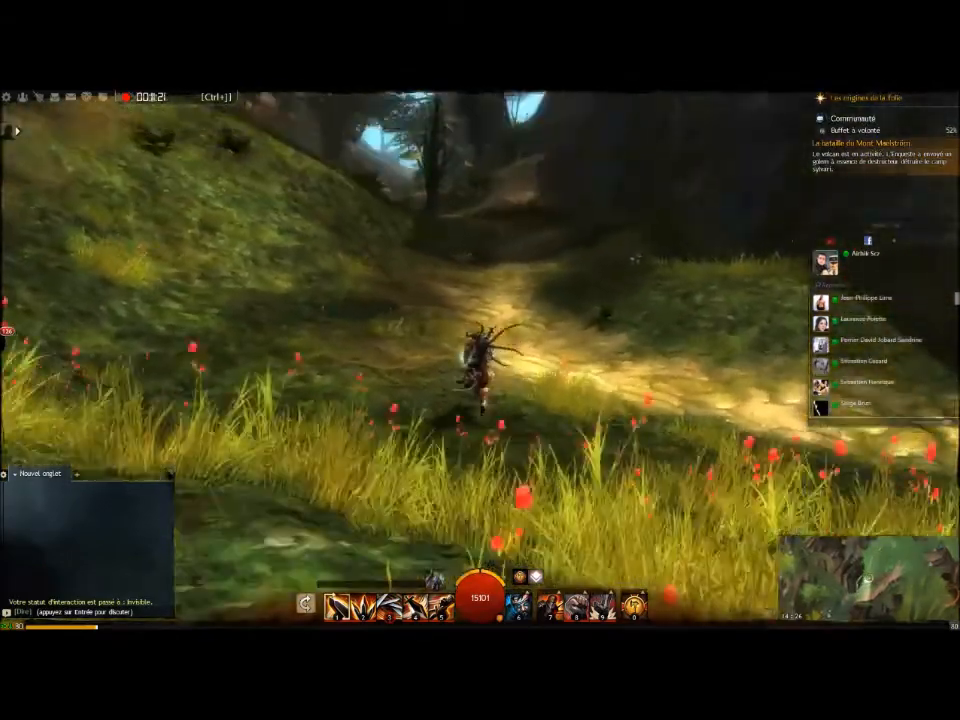
pyautogui.press('z')
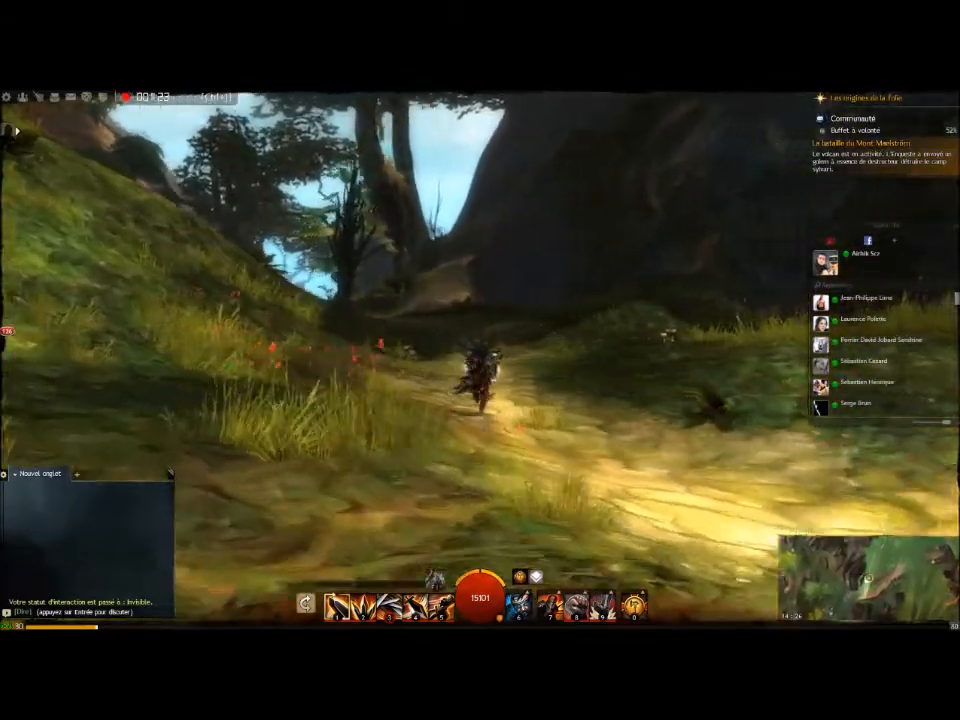
pyautogui.press('z')
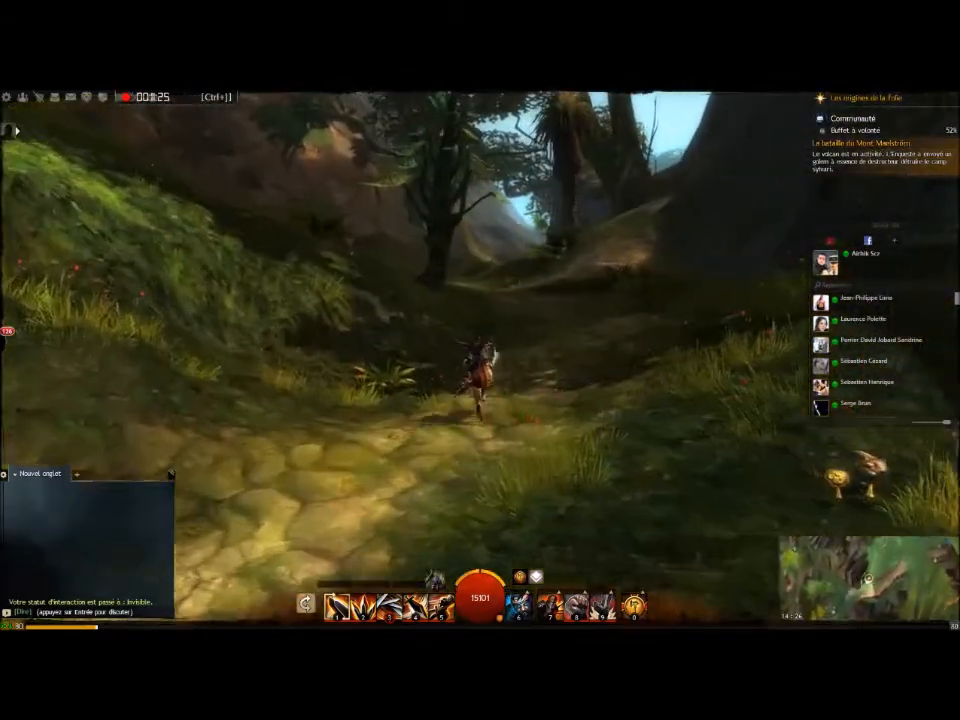
pyautogui.press('z')
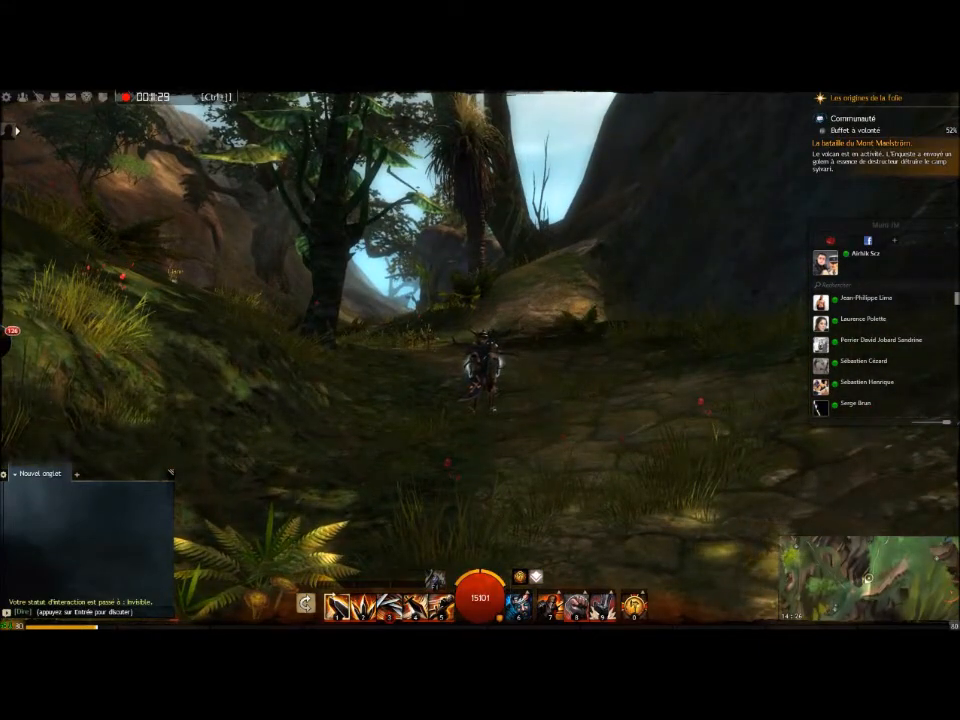
# - Open the Overwolf web browser, move it to the upper part of the game view, and widen its window
pyautogui.moveTo(20, 342)
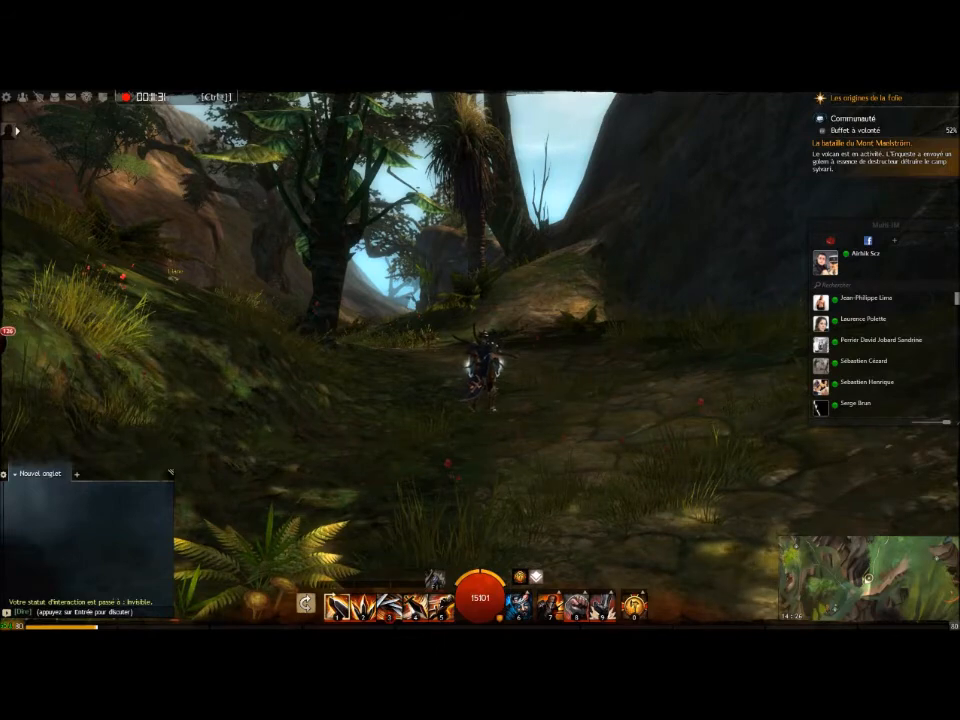
pyautogui.click(60, 318)
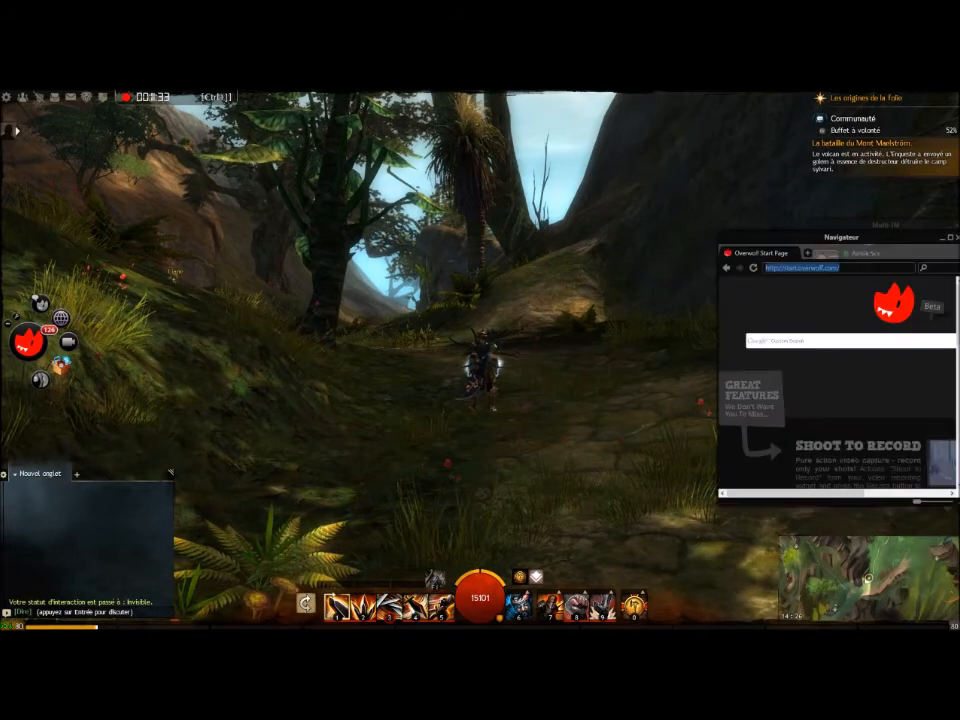
pyautogui.moveTo(870, 244); pyautogui.dragTo(532, 102)
pyautogui.moveTo(622, 367); pyautogui.dragTo(808, 341)
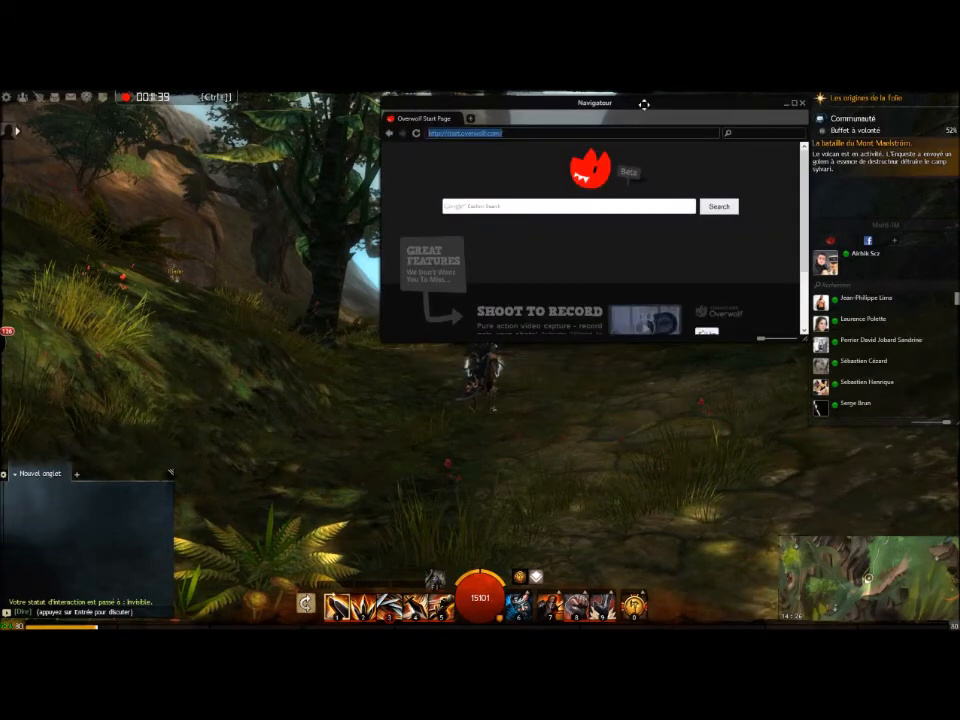
# - Move the browser window away from the chat widget and reduce its height so it sits above the character
pyautogui.moveTo(644, 104); pyautogui.dragTo(596, 102)
pyautogui.moveTo(764, 342); pyautogui.dragTo(769, 175)
pyautogui.moveTo(769, 260); pyautogui.dragTo(768, 260)
pyautogui.moveTo(765, 167)
pyautogui.mouseDown()
pyautogui.moveTo(765, 226)
pyautogui.moveTo(765, 177)
pyautogui.mouseUp()
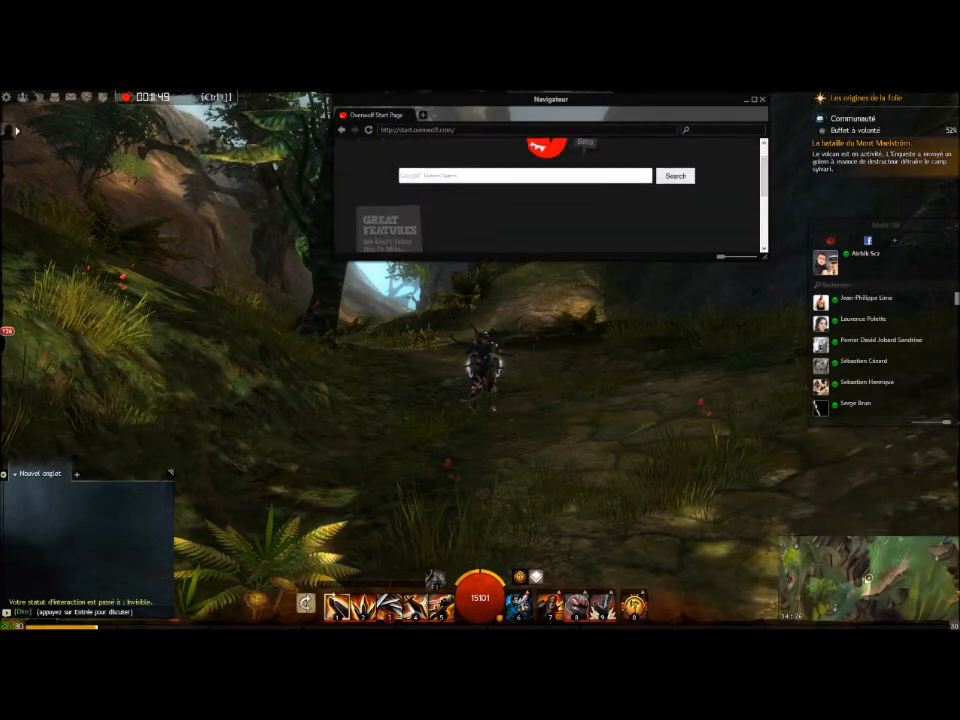
pyautogui.moveTo(682, 261); pyautogui.dragTo(682, 261)
pyautogui.moveTo(684, 170); pyautogui.dragTo(684, 170)
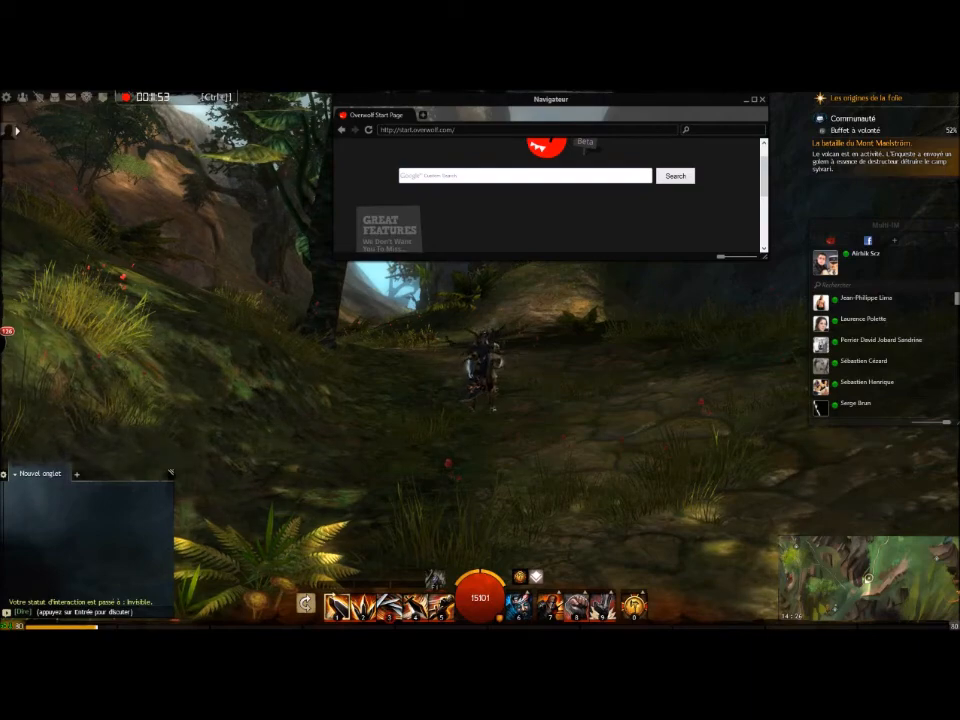
# - Raise the browser window's transparency to the maximum and run the character forward with the game visible through it
pyautogui.moveTo(721, 257); pyautogui.dragTo(753, 257)
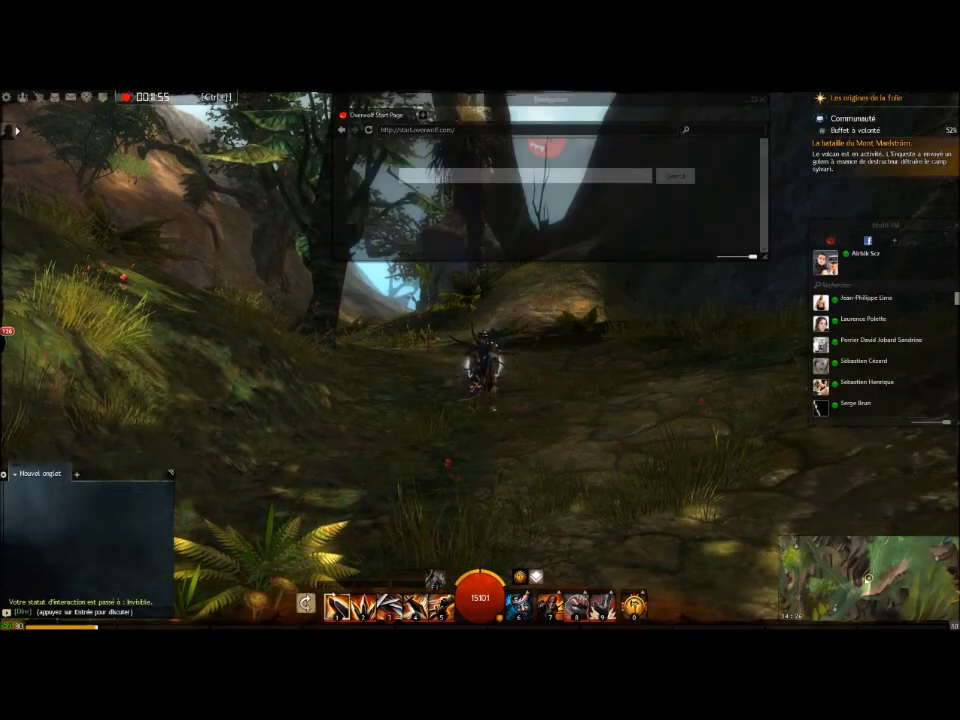
pyautogui.press('w')
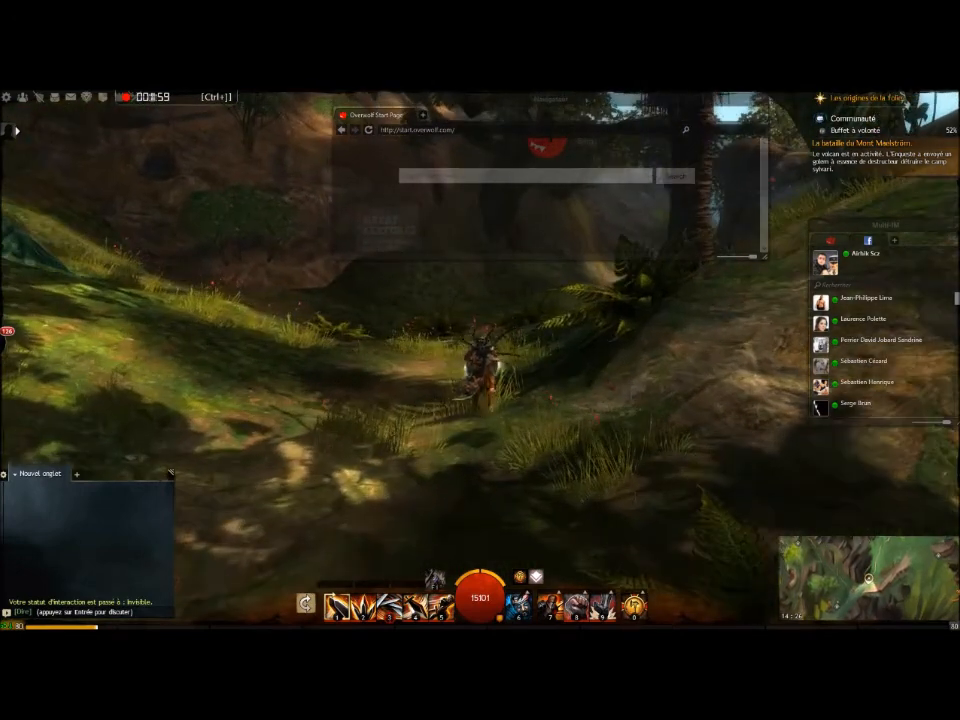
# - Move the transparent browser window down over the game's skill bar, leaving little more than its title and tab on screen
pyautogui.moveTo(470, 100); pyautogui.dragTo(405, 586)
pyautogui.press('w')
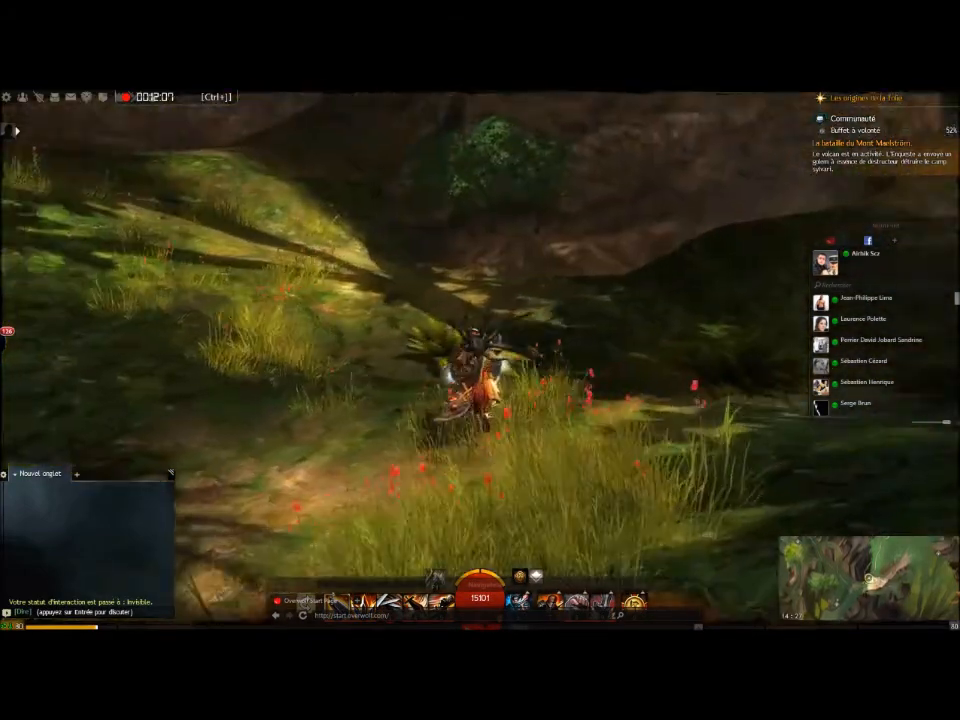
pyautogui.moveTo(579, 584); pyautogui.dragTo(601, 413)
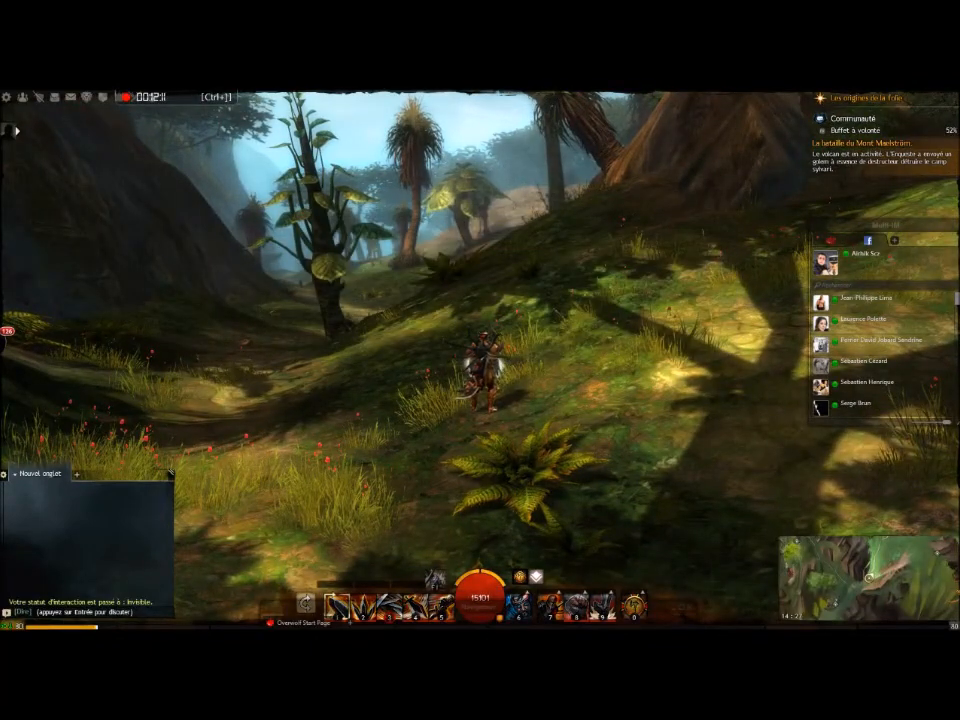
# - Run the character up the grassy slope and back to the stone path, stopping there with the camera facing the character
pyautogui.press('w')
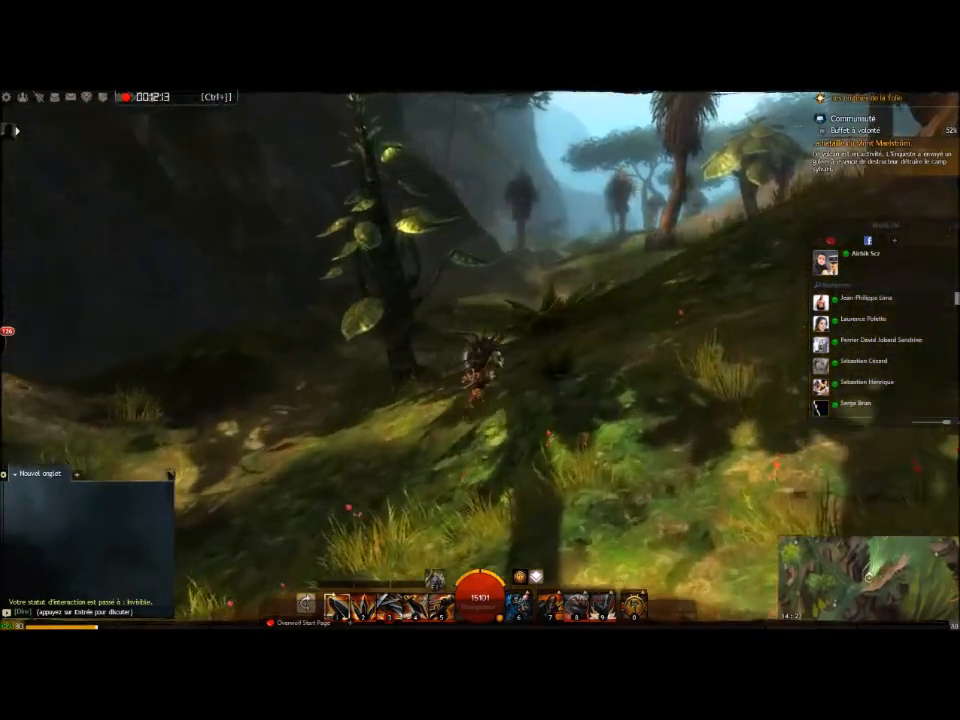
pyautogui.press('w')
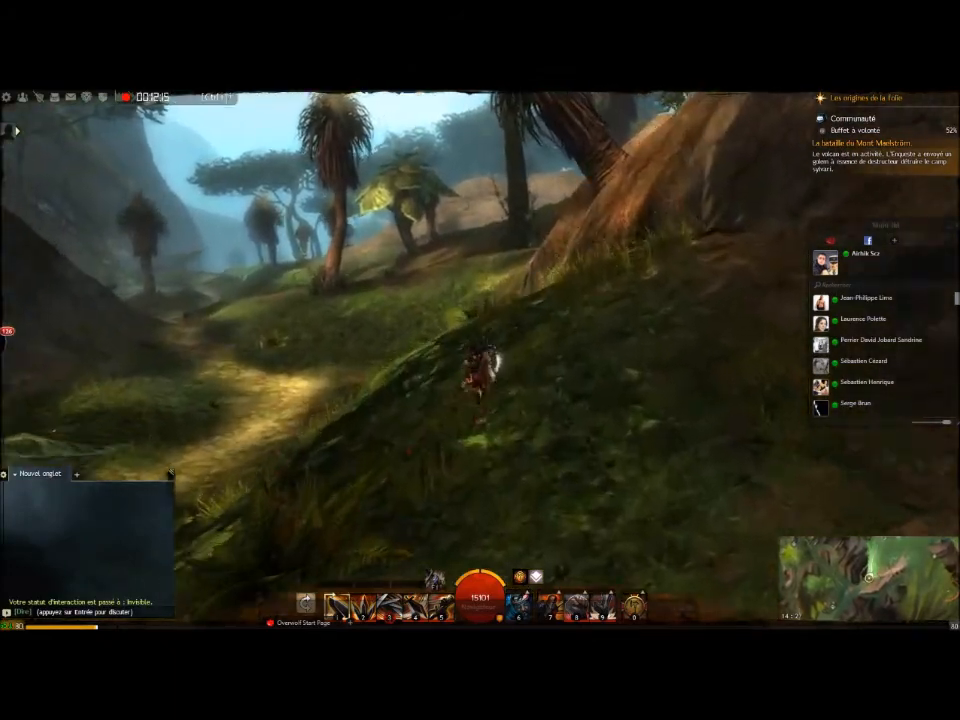
pyautogui.press('w')
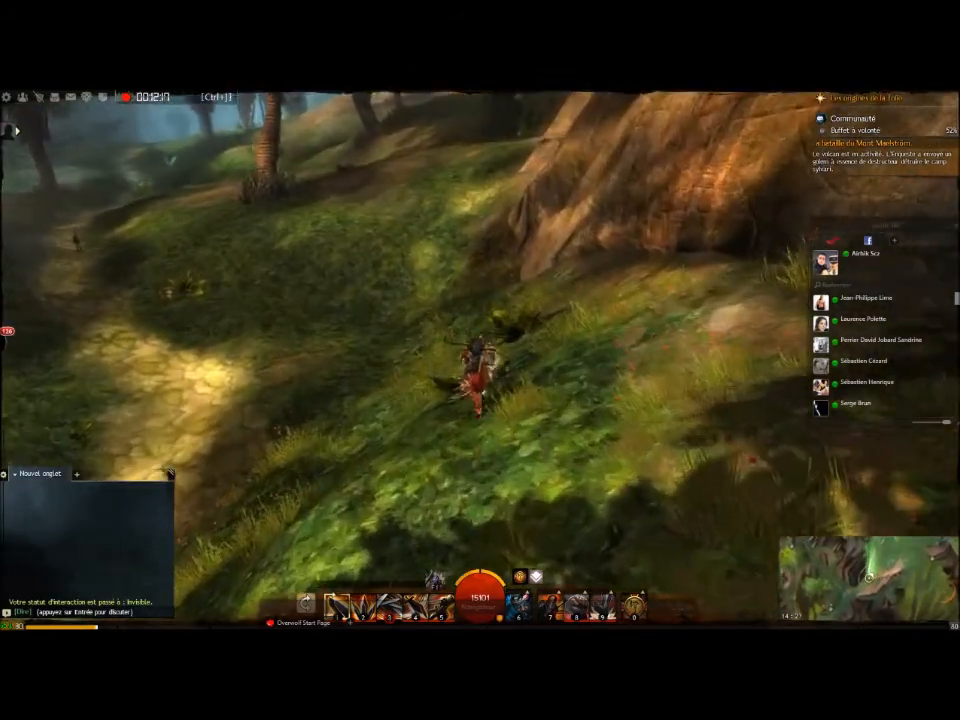
pyautogui.press('w')
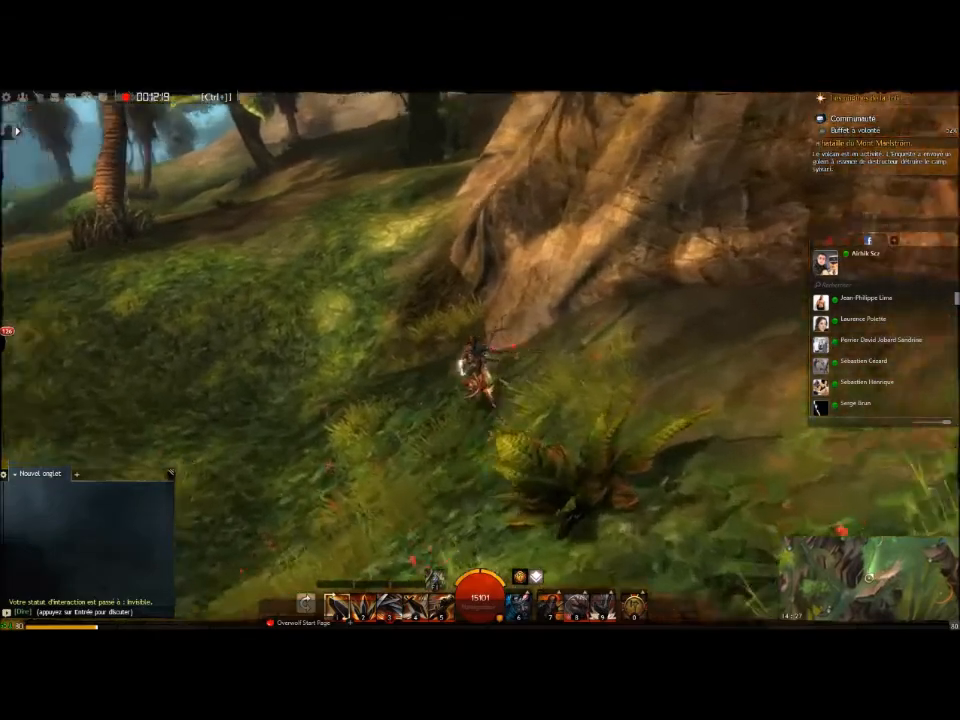
pyautogui.press('w')
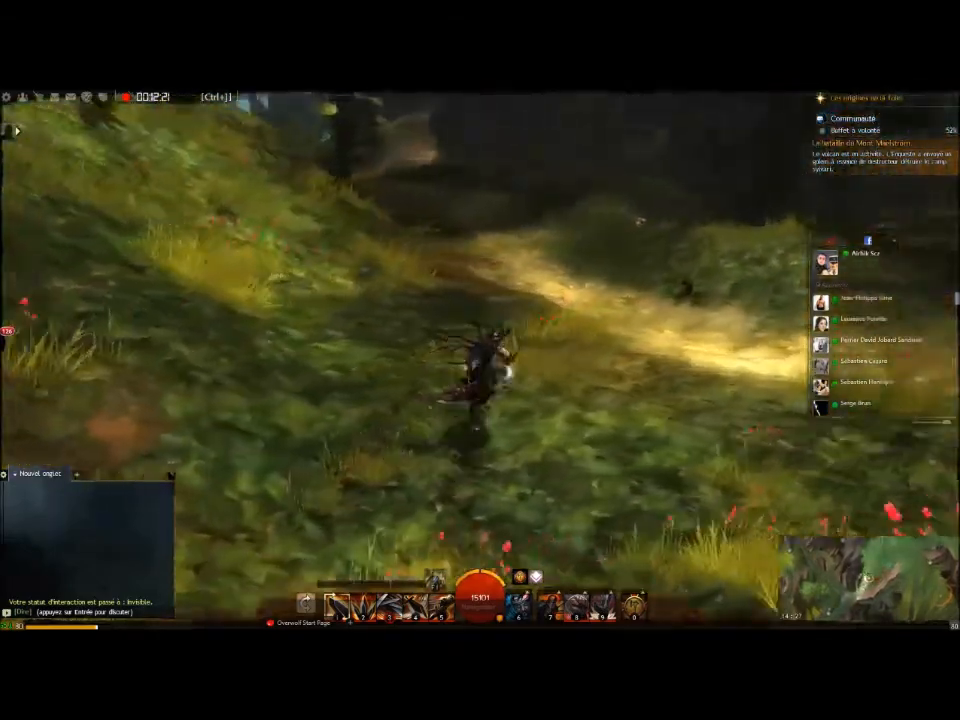
pyautogui.press('w')
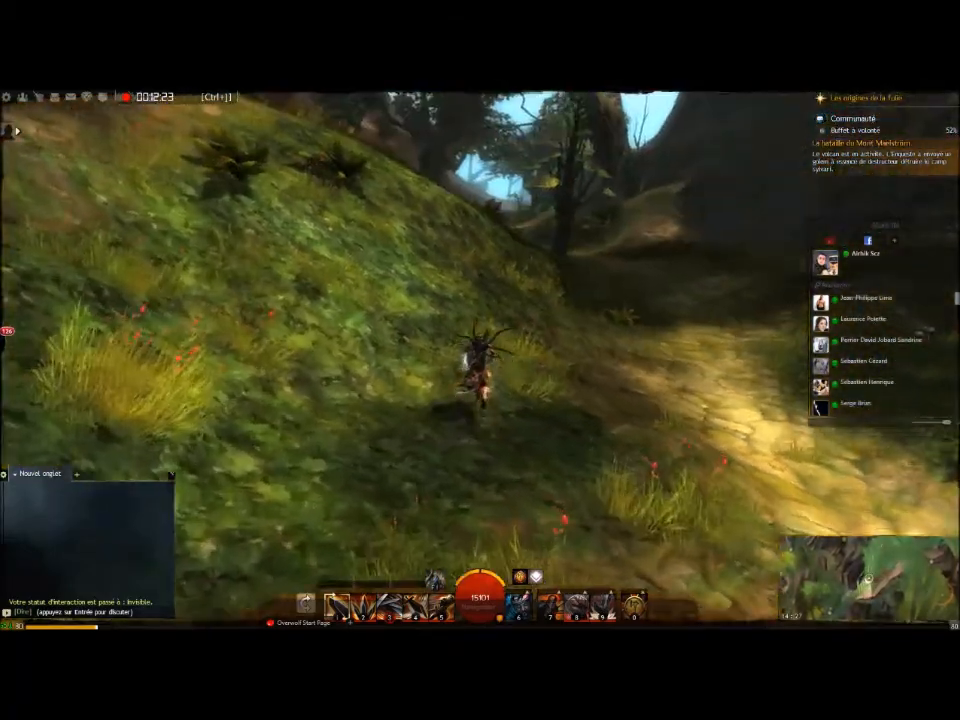
pyautogui.press('w')
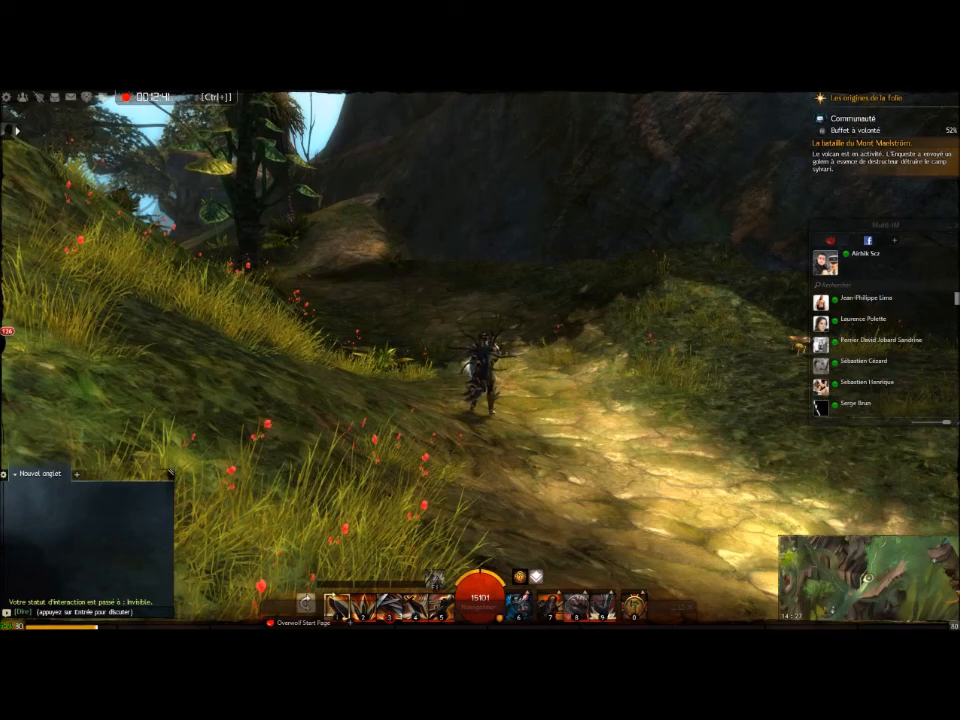
pyautogui.moveTo(480, 360); pyautogui.dragTo(716, 380)
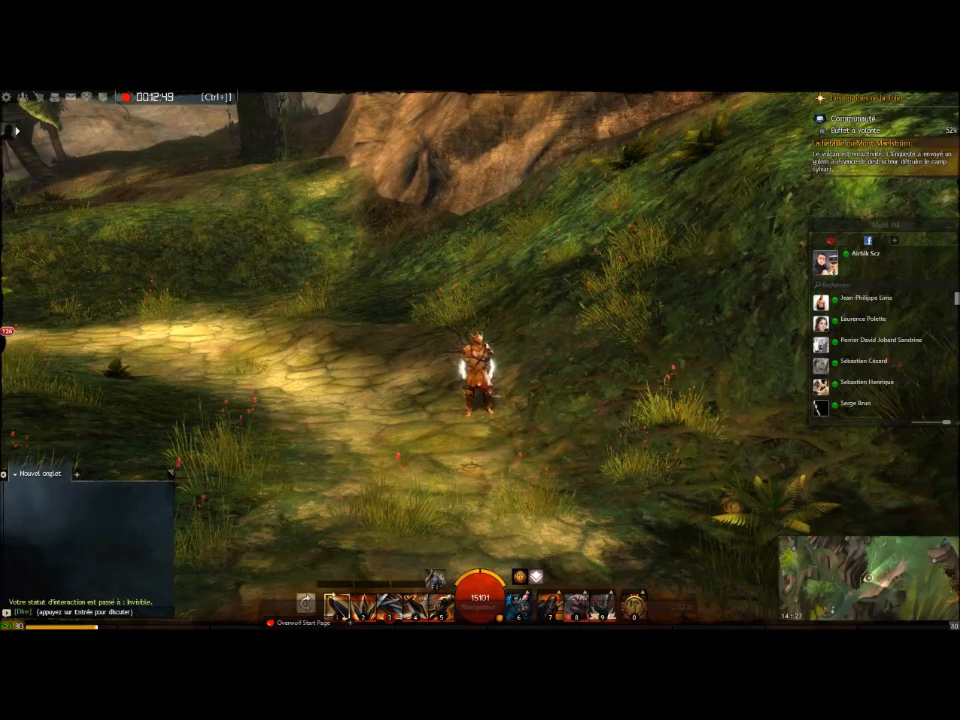
# - Reveal the full controls of the recording widget
pyautogui.moveTo(176, 98)
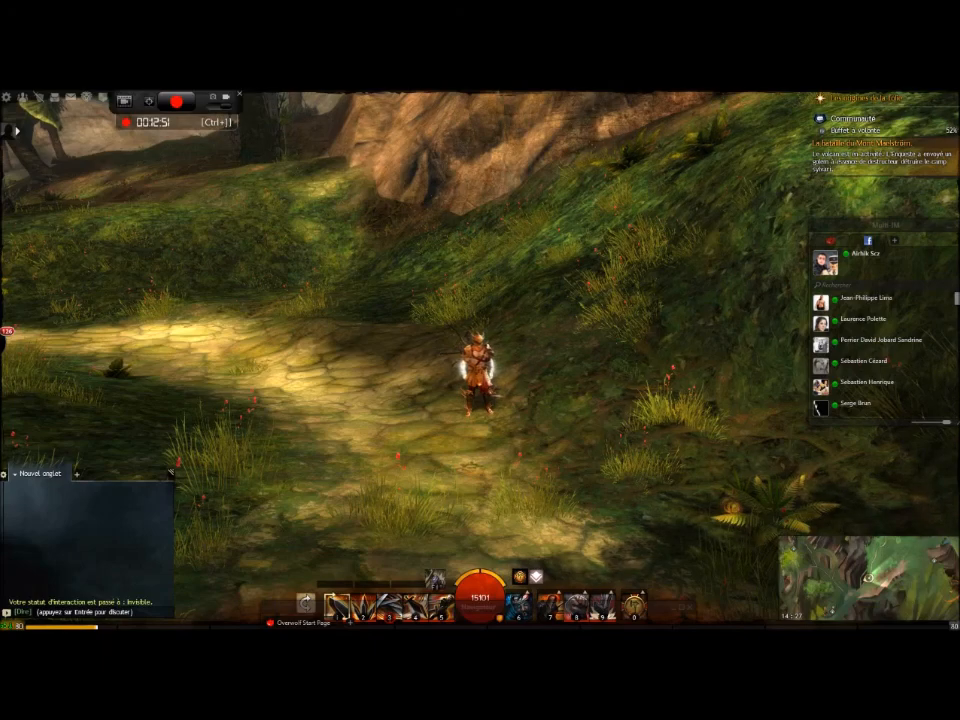